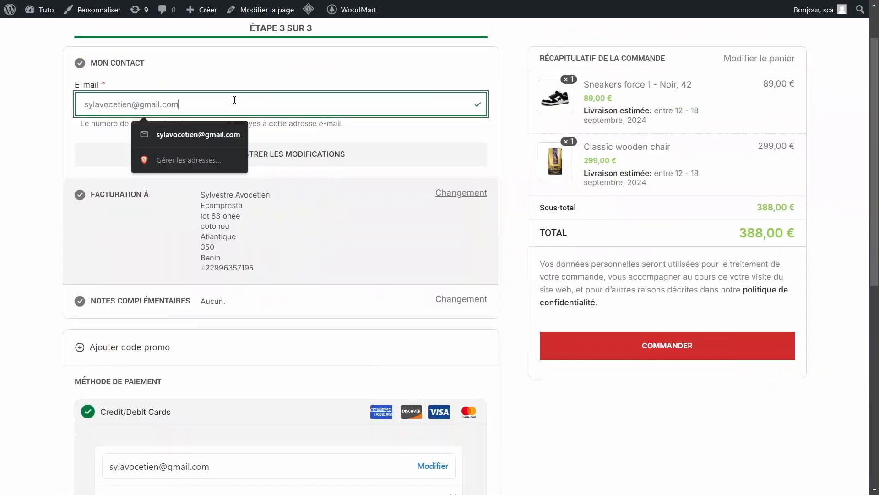
Step: Review the contact e-mail field in the checkout's contact section and save that section
{"action": "left_click_drag", "start_coordinate": [233, 102], "coordinate": [80, 103]}
{"action": "left_click", "coordinate": [42, 131]}
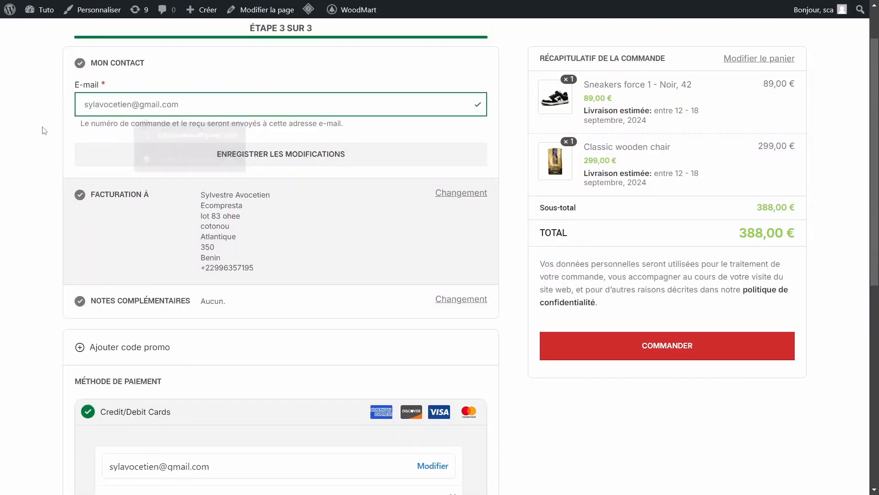
{"action": "left_click", "coordinate": [346, 112]}
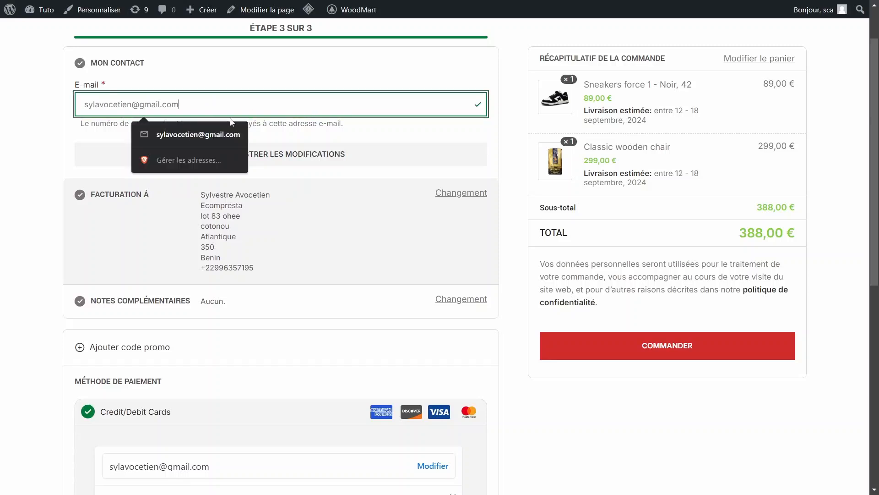
{"action": "left_click", "coordinate": [80, 128]}
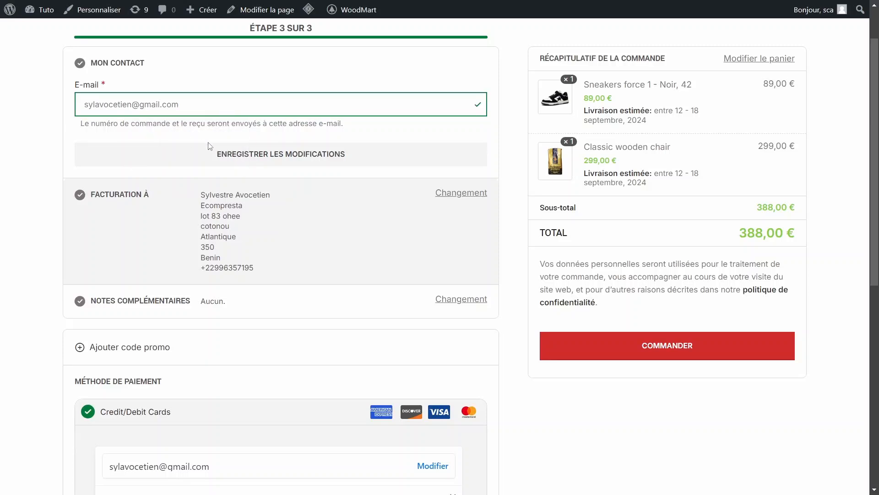
{"action": "left_click", "coordinate": [234, 155]}
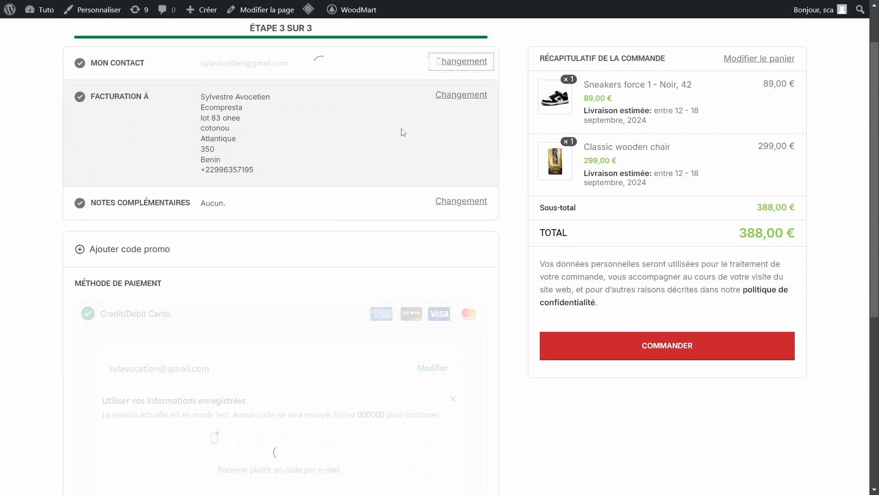
Step: Open the checkout's billing details for editing, review the address fields and save the section
{"action": "left_click", "coordinate": [460, 95]}
{"action": "left_click", "coordinate": [335, 192]}
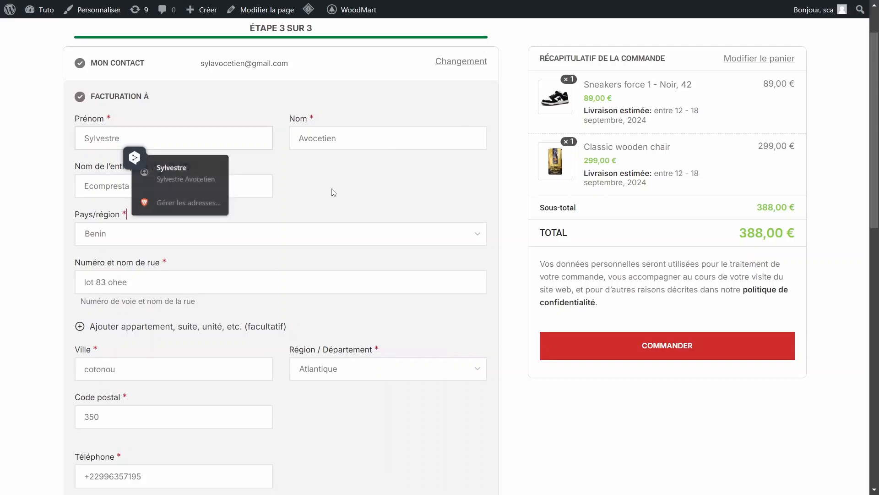
{"action": "left_click_drag", "start_coordinate": [875, 178], "coordinate": [878, 293]}
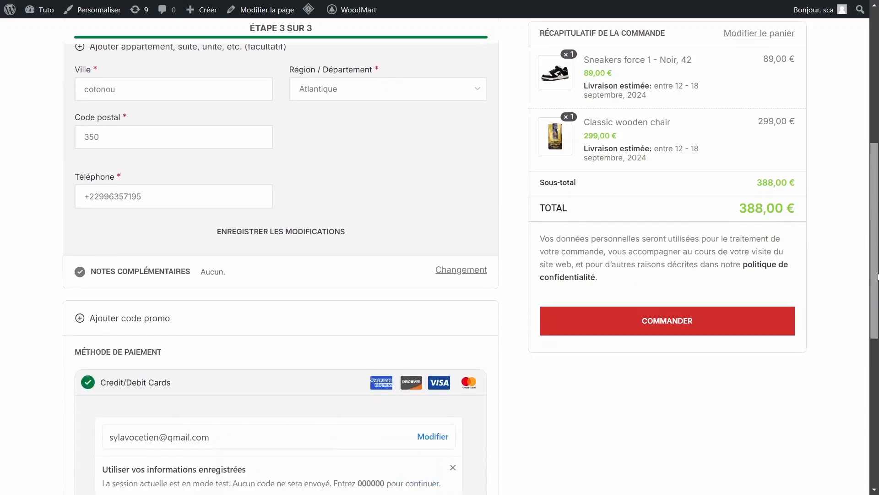
{"action": "left_click", "coordinate": [317, 230]}
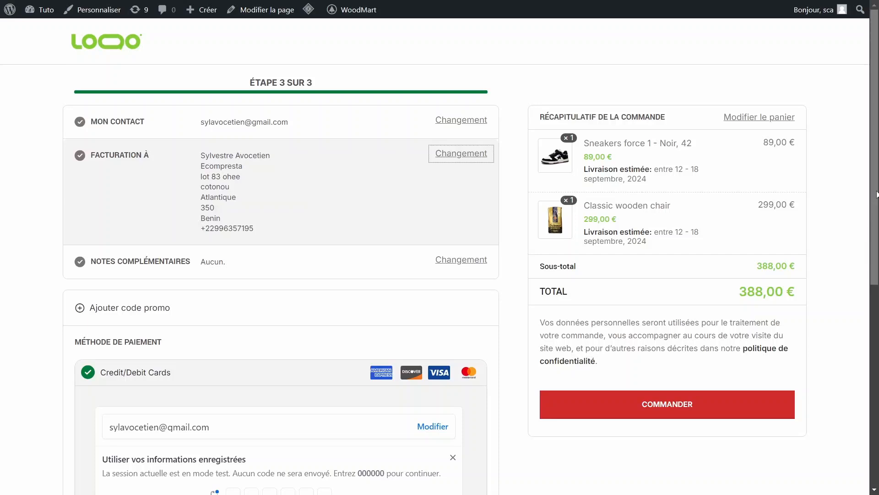
{"action": "left_click", "coordinate": [400, 199]}
{"action": "mouse_move", "coordinate": [875, 155]}
{"action": "left_mouse_down"}
{"action": "mouse_move", "coordinate": [874, 167]}
{"action": "mouse_move", "coordinate": [874, 155]}
{"action": "left_mouse_up"}
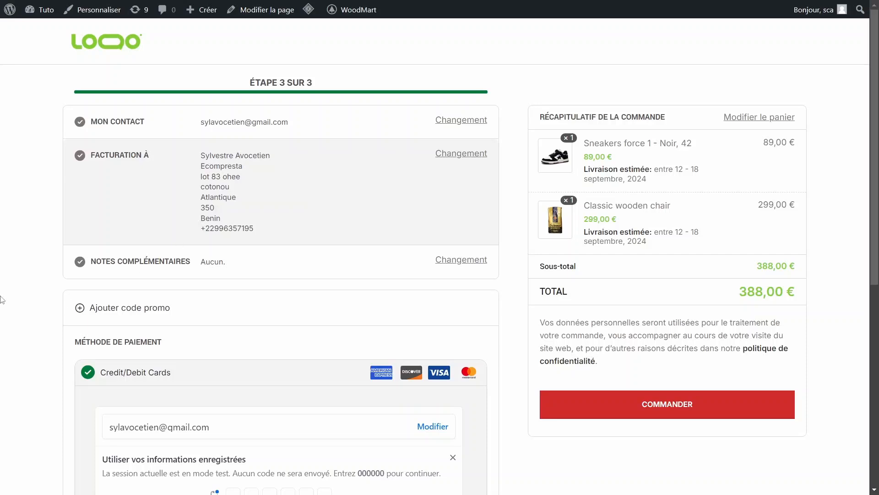
{"action": "scroll", "coordinate": [236, 230], "scroll_direction": "down", "scroll_amount": 1}
{"action": "scroll", "coordinate": [242, 209], "scroll_direction": "up", "scroll_amount": 1}
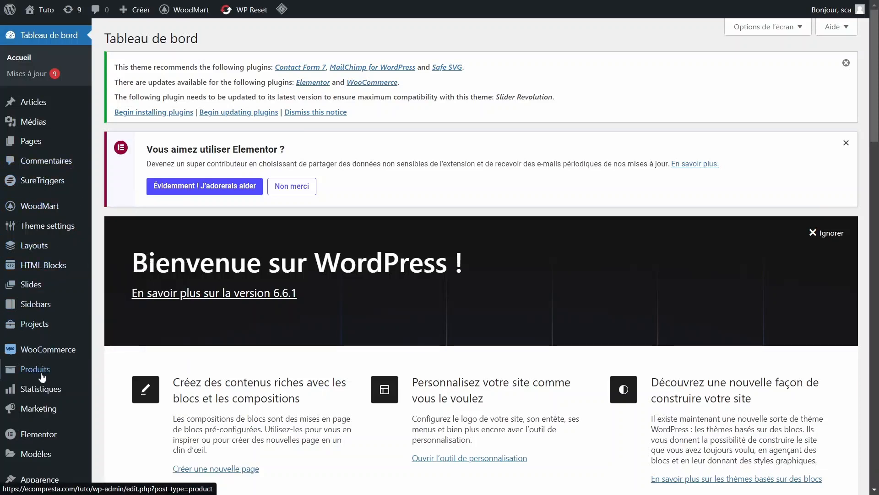
Step: Go to the WordPress page for adding plugins and search for "fluent crm"
{"action": "mouse_move", "coordinate": [42, 398]}
{"action": "scroll", "coordinate": [46, 380], "scroll_direction": "down", "scroll_amount": 3}
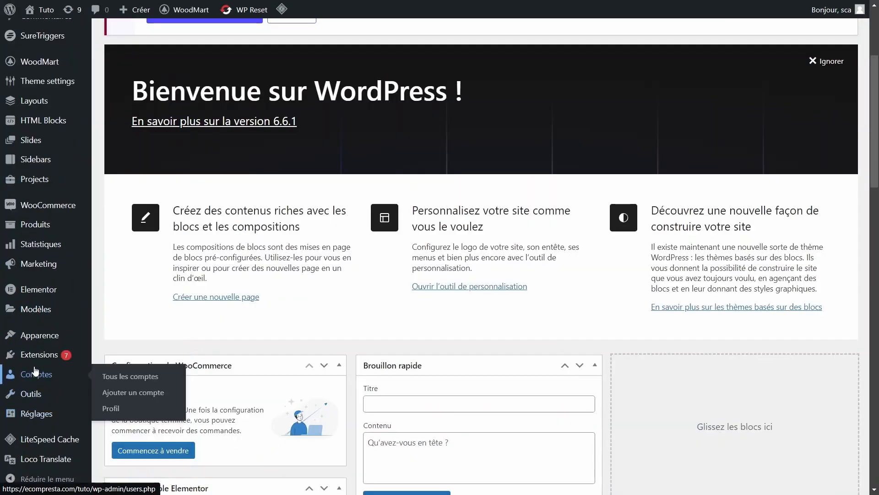
{"action": "mouse_move", "coordinate": [49, 362]}
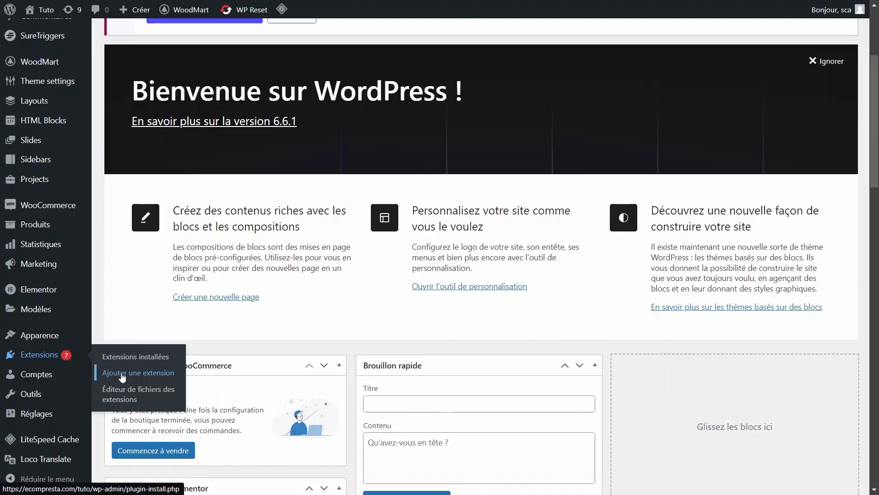
{"action": "left_click", "coordinate": [145, 373]}
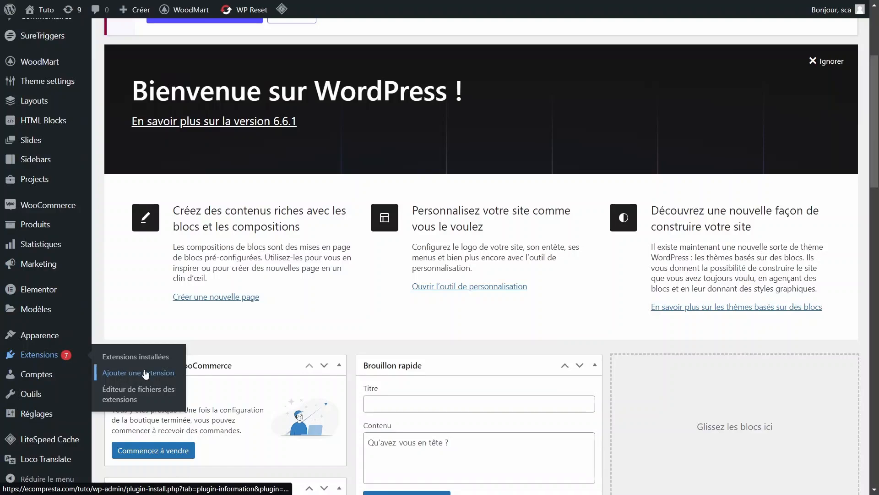
{"action": "left_click", "coordinate": [652, 148]}
{"action": "type", "text": "fluent crm"}
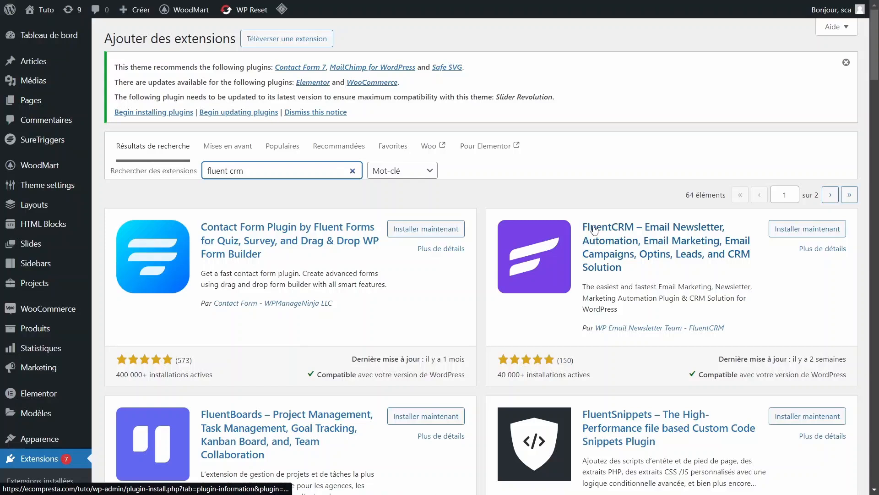
Step: Install and activate the FluentCRM – Email Newsletter, Automation, Email Marketing plugin
{"action": "left_click_drag", "start_coordinate": [591, 228], "coordinate": [714, 257]}
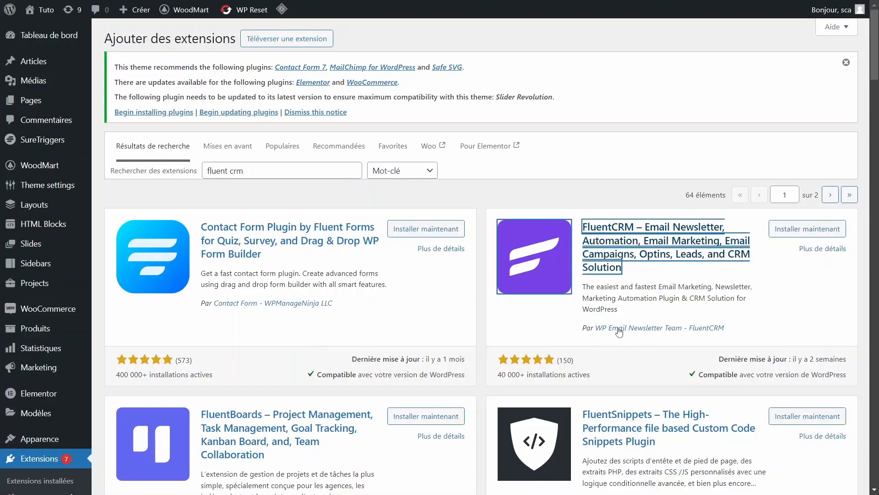
{"action": "left_click_drag", "start_coordinate": [498, 375], "coordinate": [520, 375]}
{"action": "left_click", "coordinate": [799, 234]}
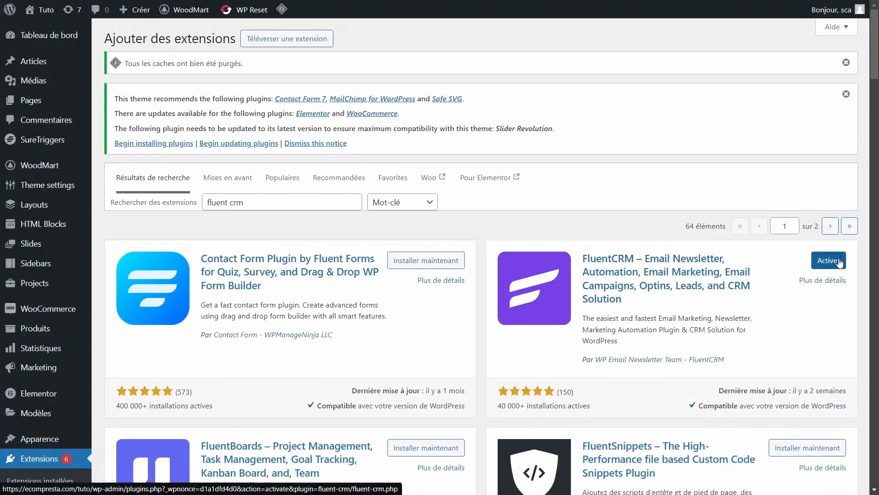
{"action": "left_click", "coordinate": [830, 261]}
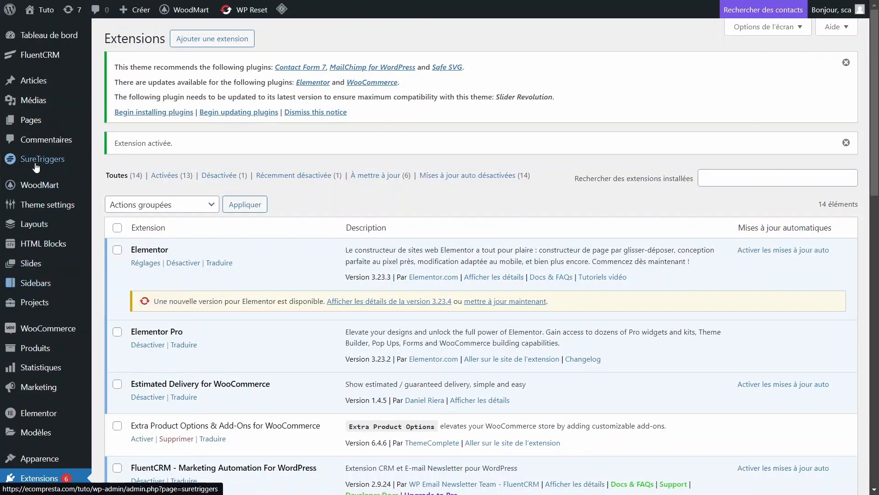
Step: Open FluentCRM's settings and look through the list of available settings sections
{"action": "mouse_move", "coordinate": [37, 59]}
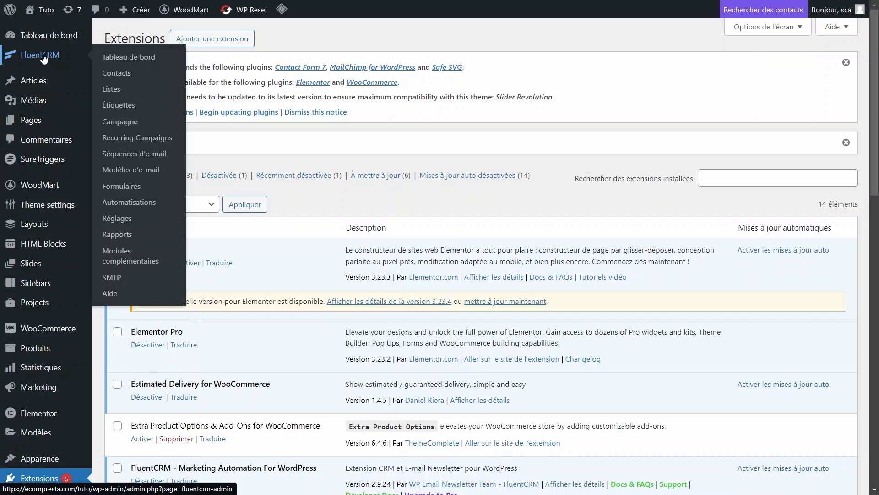
{"action": "left_click", "coordinate": [64, 64]}
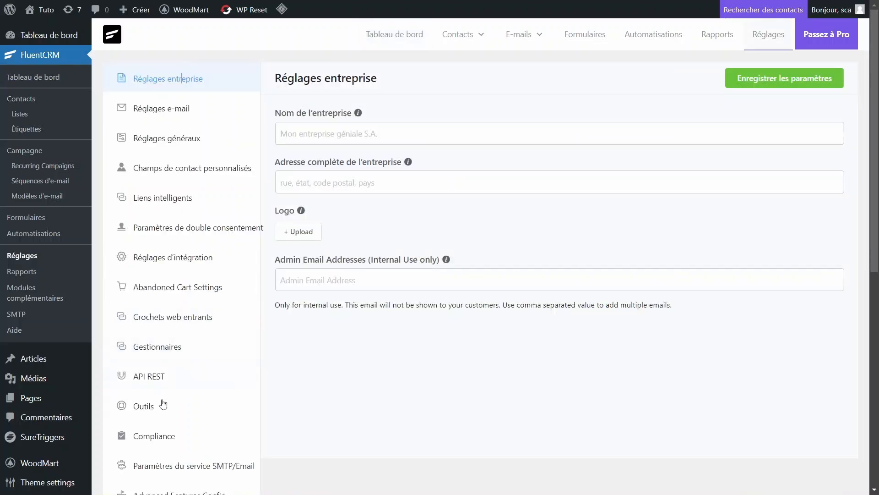
{"action": "scroll", "coordinate": [193, 398], "scroll_direction": "down", "scroll_amount": 9}
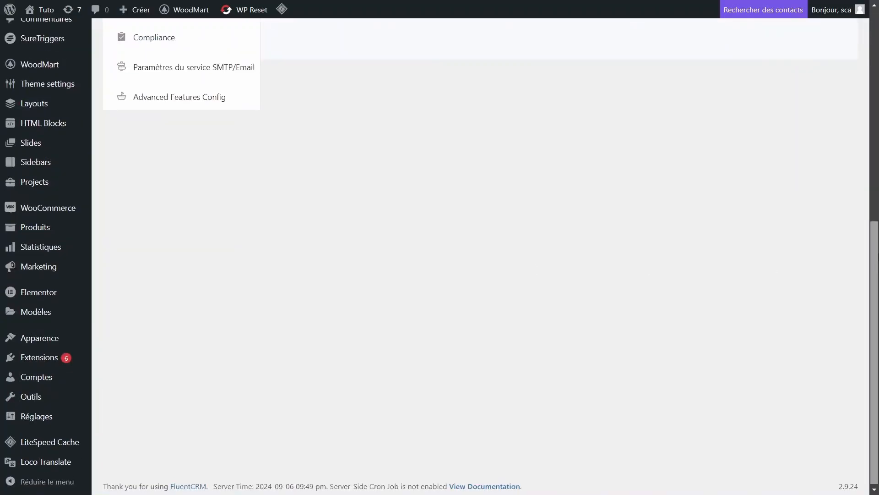
{"action": "scroll", "coordinate": [533, 265], "scroll_direction": "up", "scroll_amount": 10}
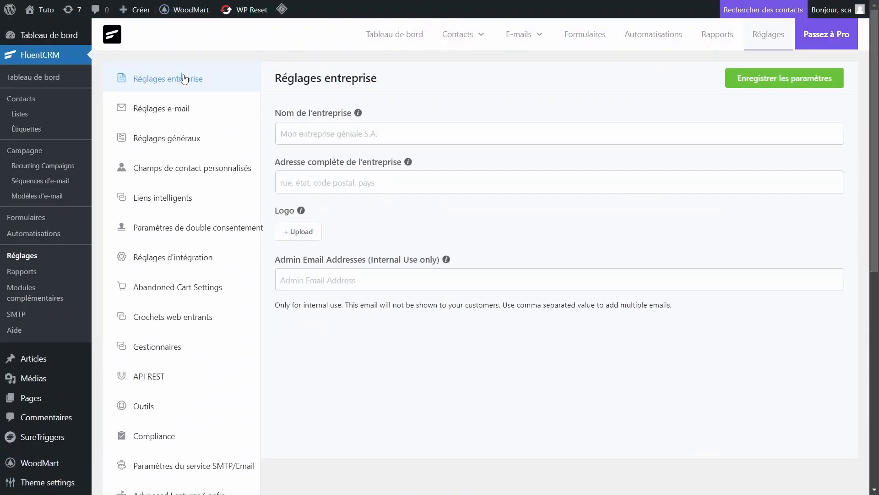
Step: Examine the company name, full address and admin e-mail fields in FluentCRM's business settings
{"action": "left_click", "coordinate": [356, 142]}
{"action": "left_click", "coordinate": [309, 175]}
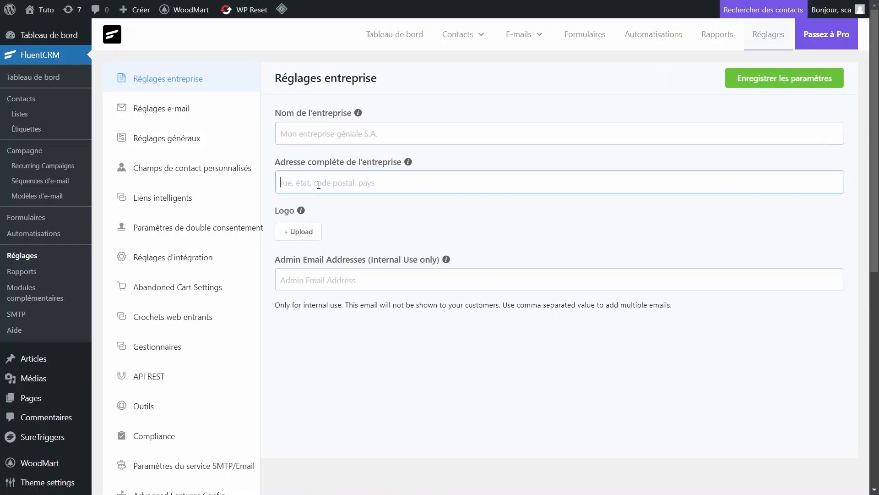
{"action": "left_click", "coordinate": [334, 138]}
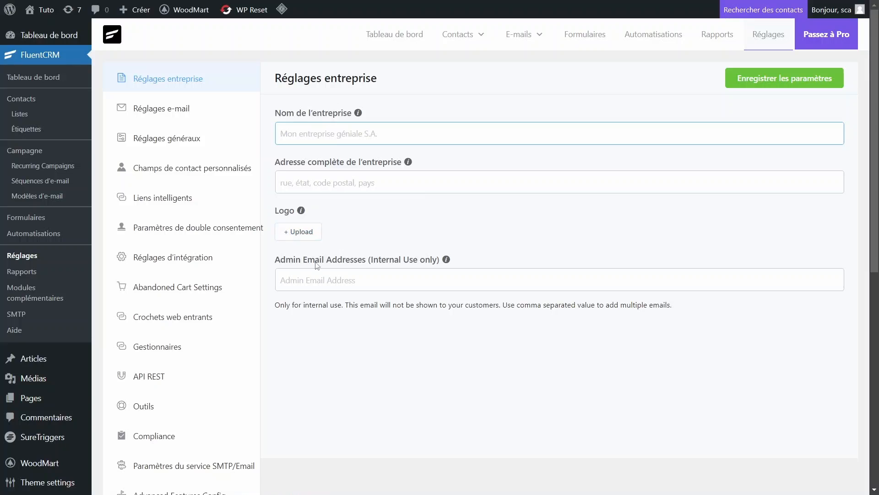
{"action": "left_click", "coordinate": [339, 275]}
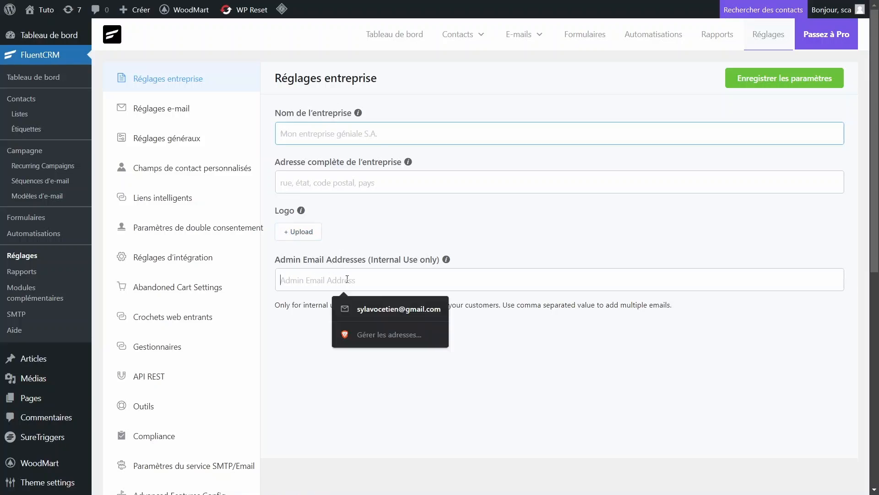
{"action": "left_click", "coordinate": [322, 380]}
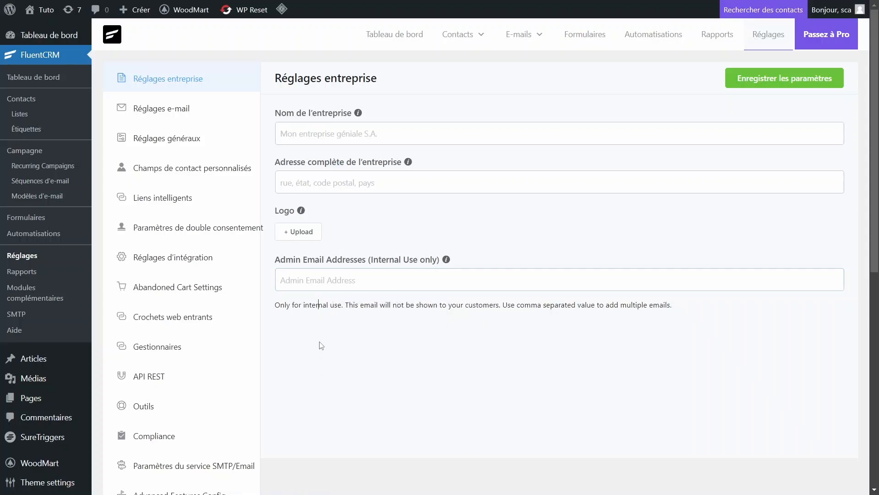
{"action": "left_click", "coordinate": [339, 282]}
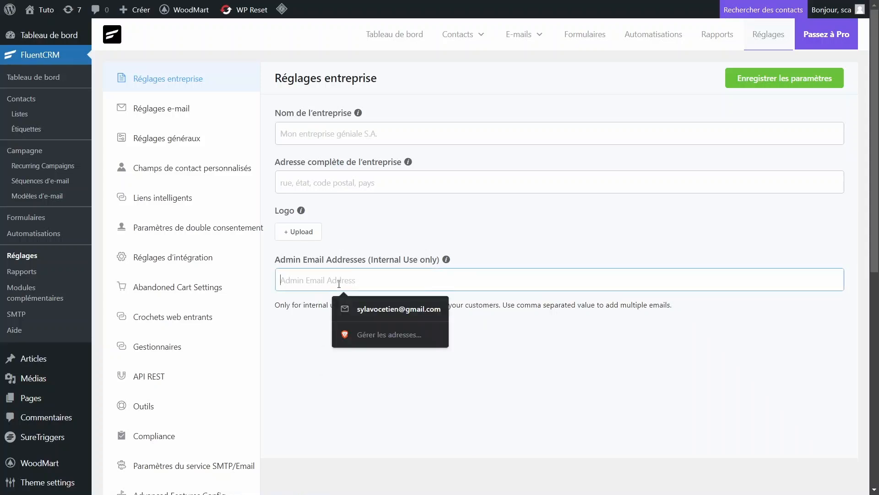
Step: Open FluentCRM's e-mail settings and examine the default sender name, sender address and reply-to fields
{"action": "left_click", "coordinate": [191, 117]}
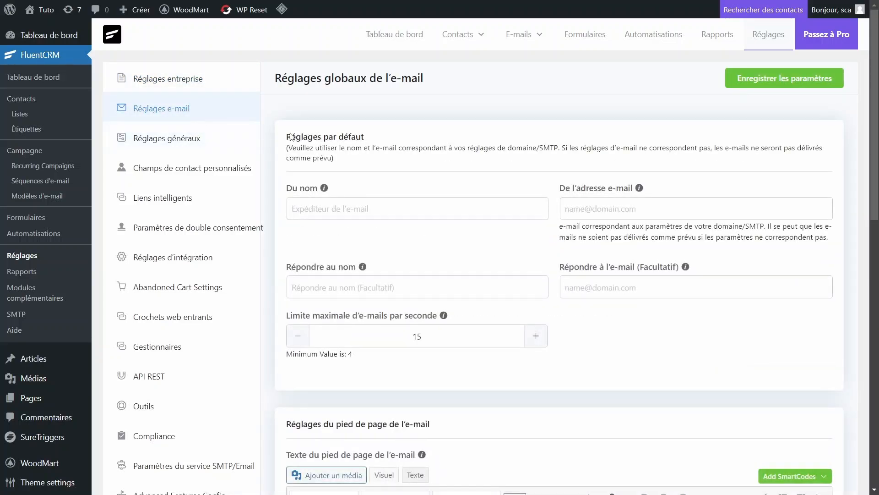
{"action": "left_click", "coordinate": [330, 211]}
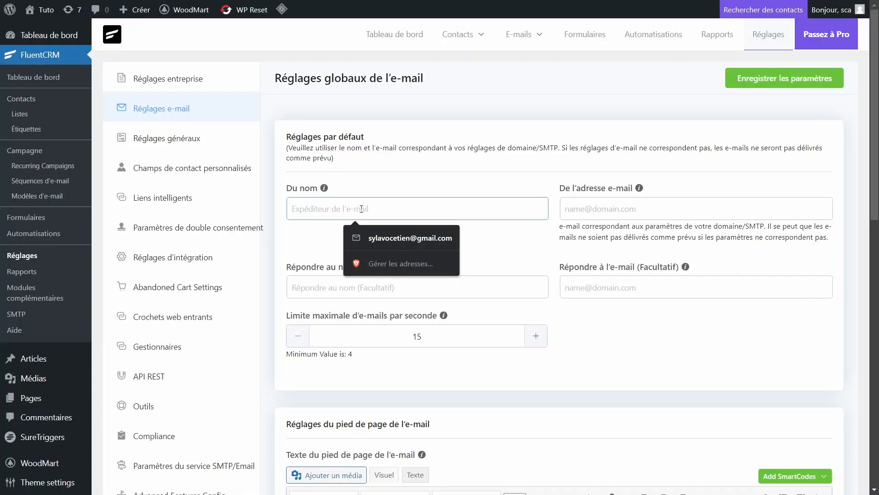
{"action": "left_click", "coordinate": [660, 203]}
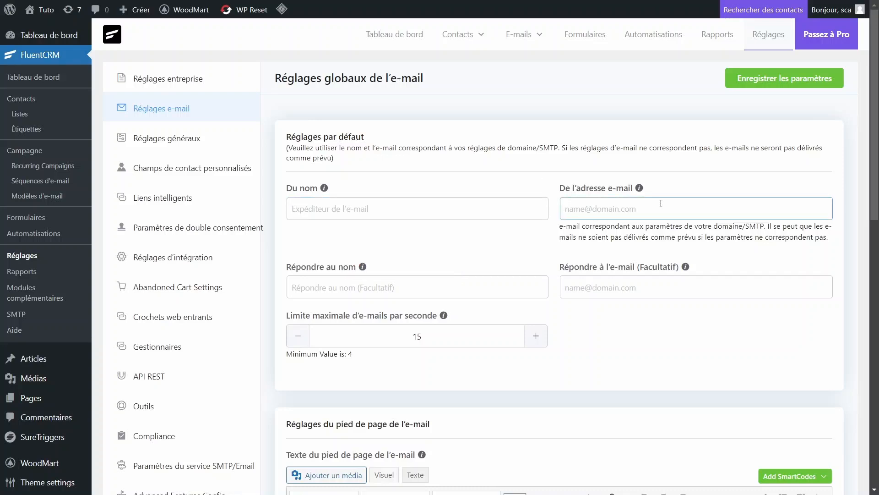
{"action": "key", "text": "Tab"}
{"action": "key", "text": "Tab"}
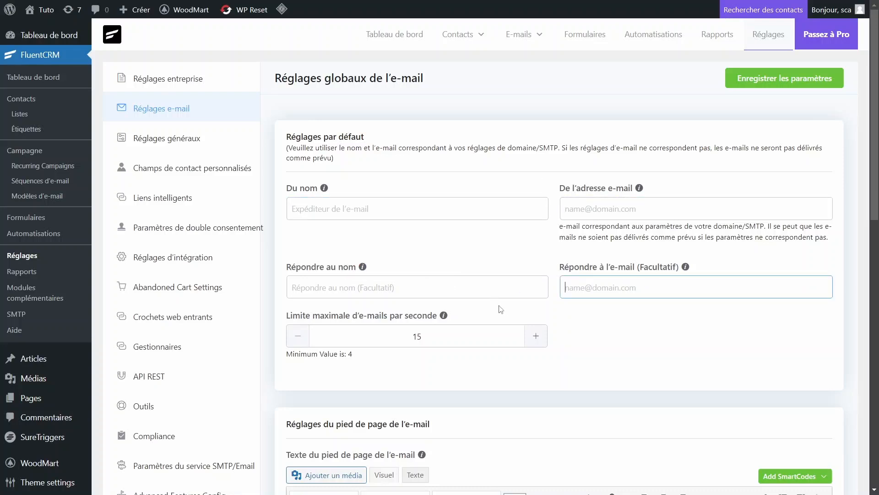
Step: Examine the e-mail footer text, including its business smartcodes and the Unsubscribe and Manage Email Subscriptions links
{"action": "scroll", "coordinate": [875, 183], "scroll_direction": "down", "scroll_amount": 6}
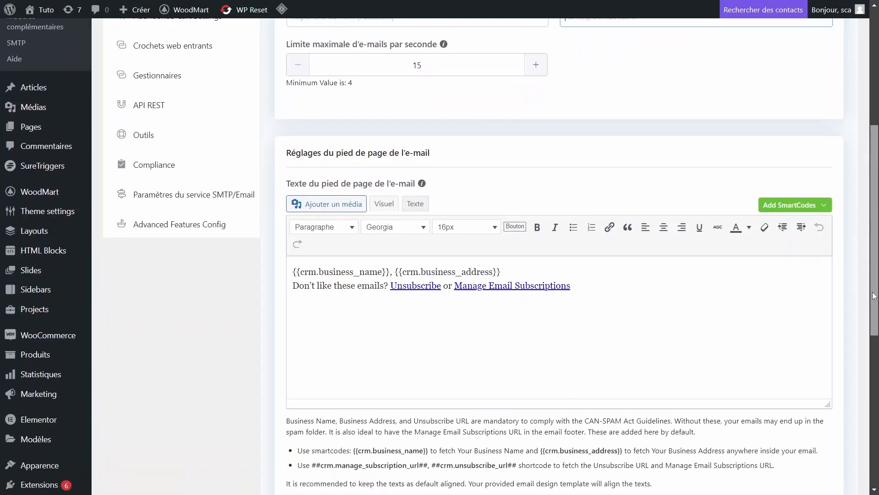
{"action": "left_click_drag", "start_coordinate": [299, 285], "coordinate": [377, 288]}
{"action": "left_click", "coordinate": [305, 285]}
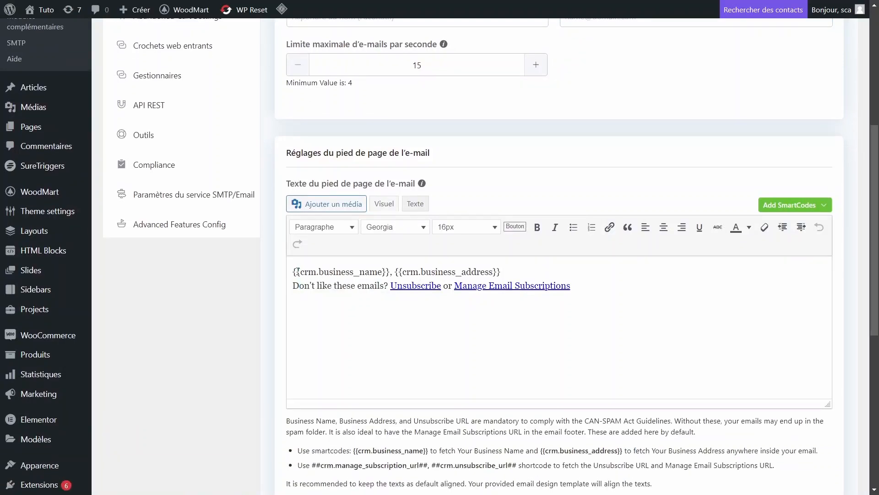
{"action": "left_click_drag", "start_coordinate": [296, 271], "coordinate": [502, 271]}
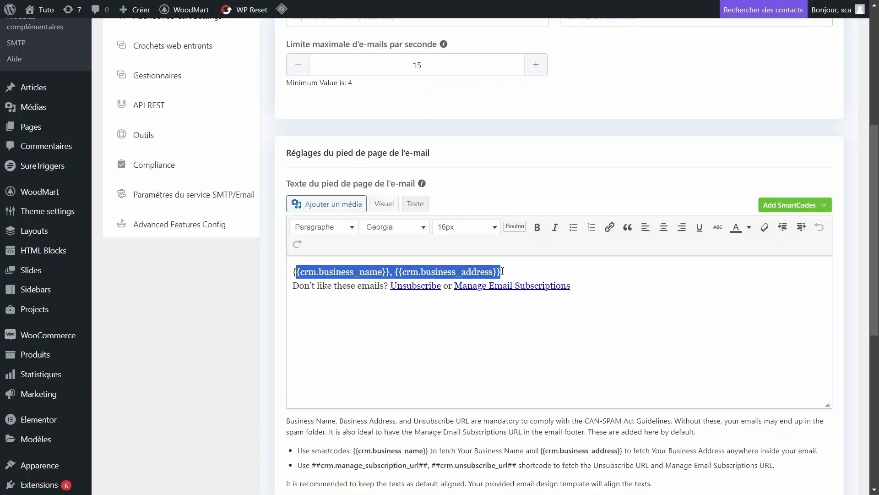
{"action": "left_click_drag", "start_coordinate": [292, 285], "coordinate": [389, 288]}
{"action": "left_click", "coordinate": [412, 286]}
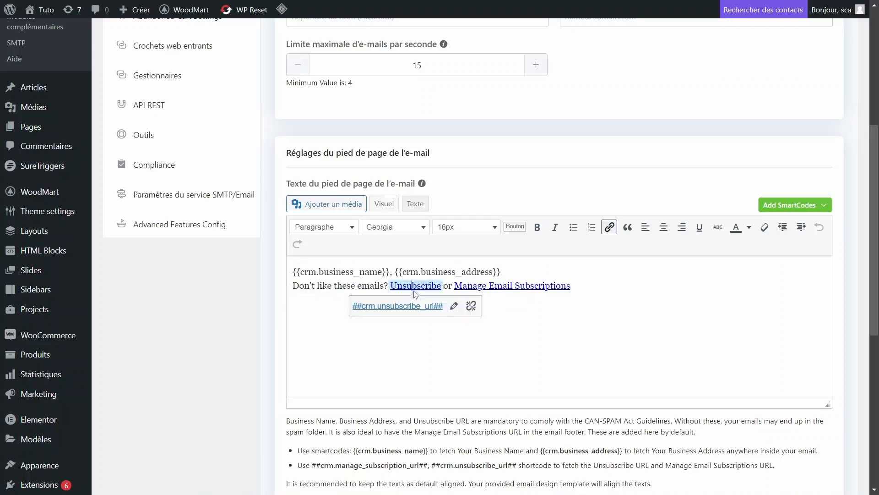
{"action": "left_click", "coordinate": [512, 287]}
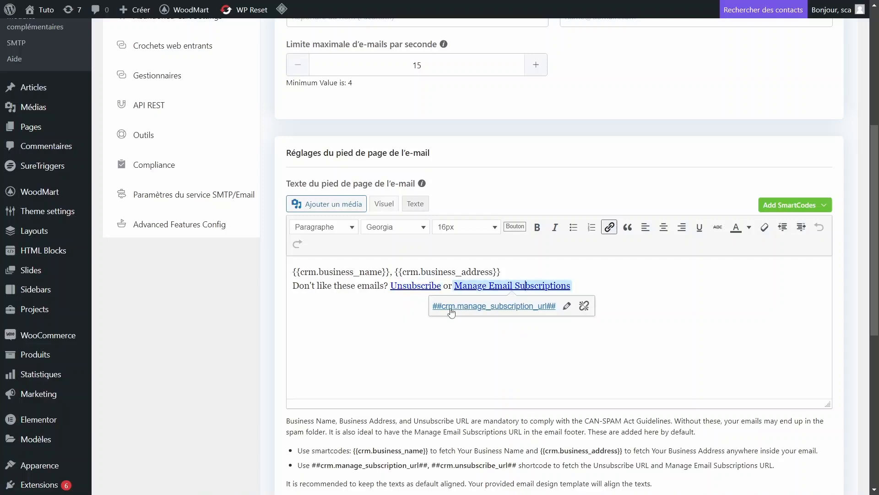
{"action": "left_click", "coordinate": [417, 287]}
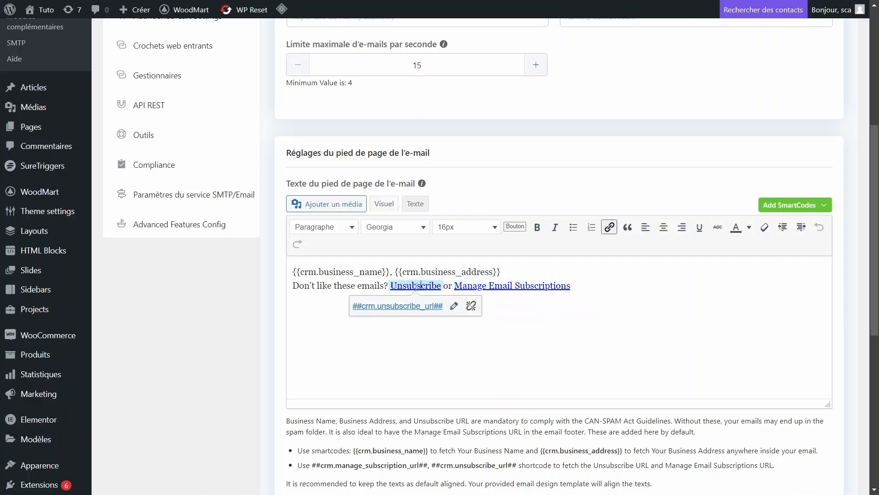
Step: Change the Unsubscribe link's text in the e-mail footer to "Se désinscrire", keeping its unsubscribe URL
{"action": "left_click", "coordinate": [454, 305]}
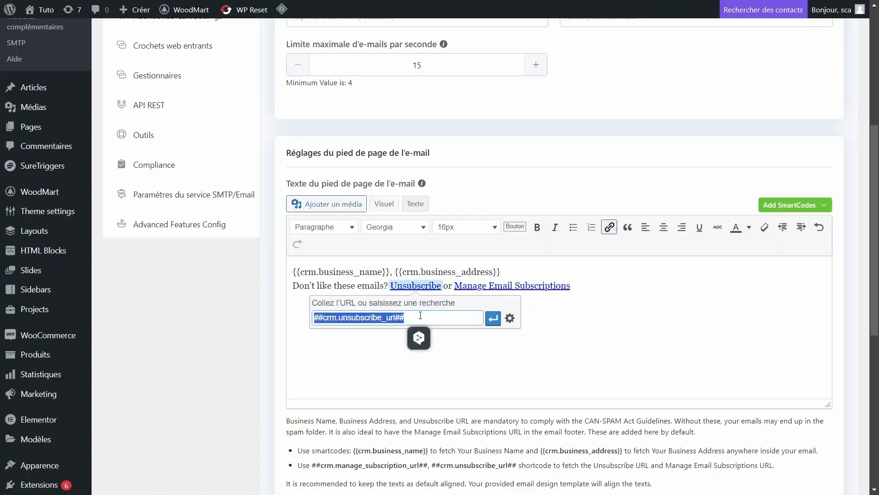
{"action": "left_click", "coordinate": [510, 320]}
{"action": "left_click_drag", "start_coordinate": [424, 152], "coordinate": [381, 152]}
{"action": "type", "text": "Se désinscrire"}
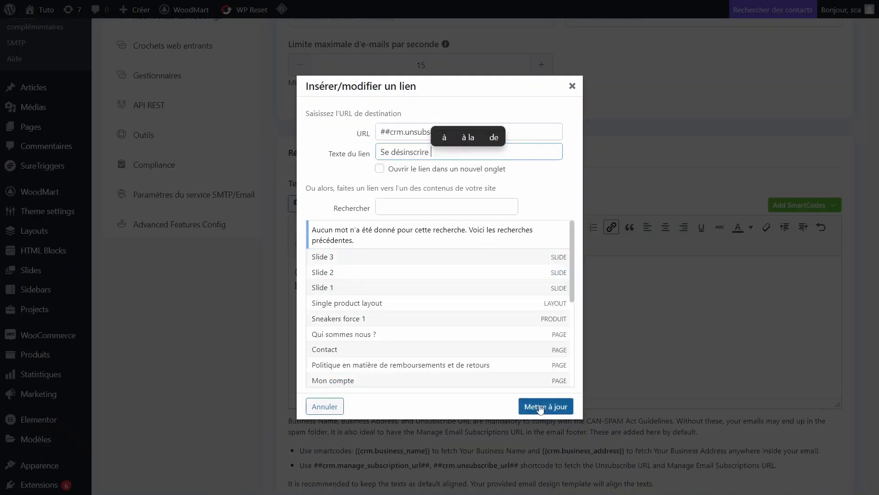
{"action": "key", "text": "Return"}
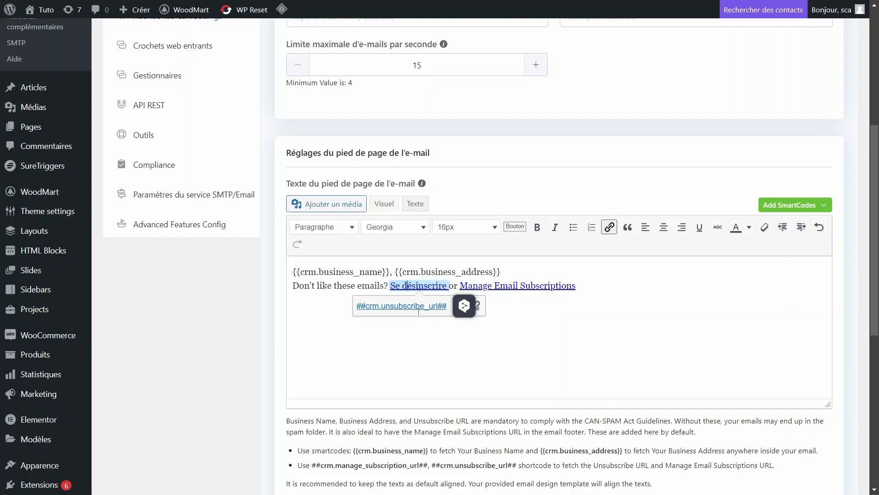
Step: Check the targets of the footer's two subscription links and look through the rest of the e-mail settings page
{"action": "left_click", "coordinate": [644, 289]}
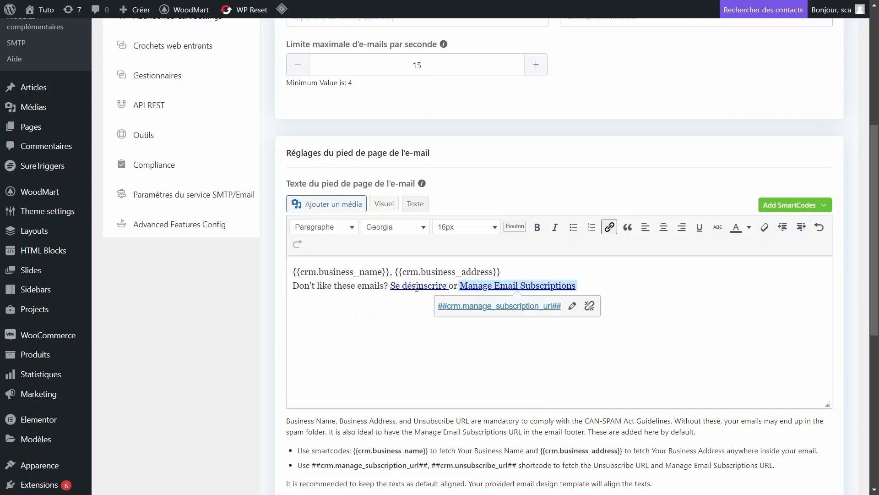
{"action": "left_click", "coordinate": [416, 287]}
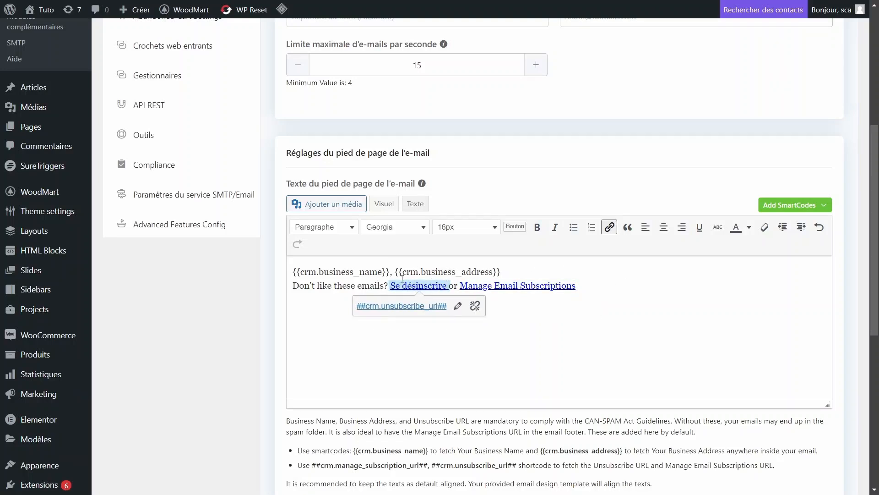
{"action": "left_click", "coordinate": [518, 285]}
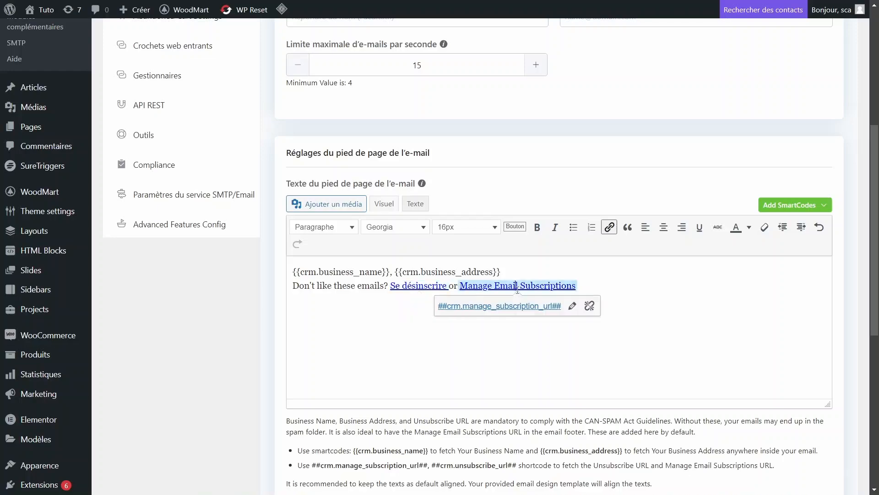
{"action": "left_click_drag", "start_coordinate": [875, 276], "coordinate": [877, 426]}
{"action": "left_click", "coordinate": [747, 431]}
{"action": "scroll", "coordinate": [276, 264], "scroll_direction": "up", "scroll_amount": 10}
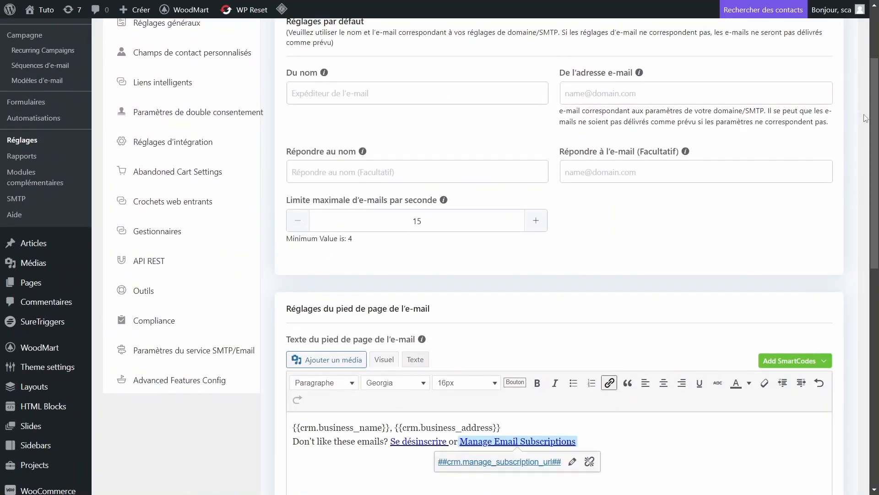
{"action": "scroll", "coordinate": [333, 242], "scroll_direction": "up", "scroll_amount": 3}
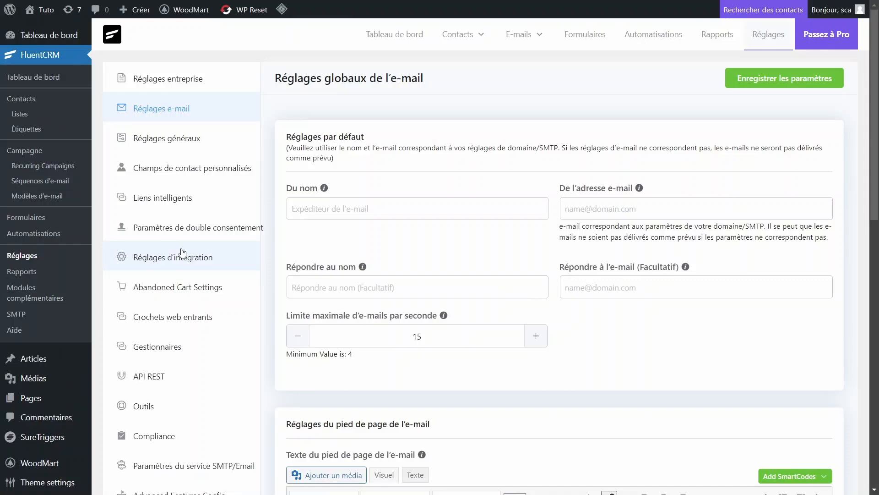
Step: Open the SMTP/e-mail sending service settings and examine the FluentSMTP plugin offer and the bounce handling section
{"action": "left_click_drag", "start_coordinate": [873, 164], "coordinate": [875, 238]}
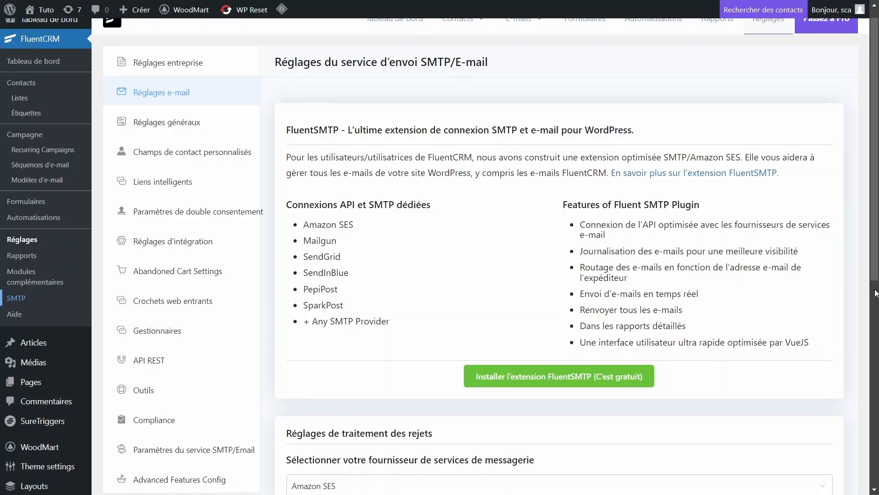
{"action": "scroll", "coordinate": [875, 293], "scroll_direction": "down", "scroll_amount": 3}
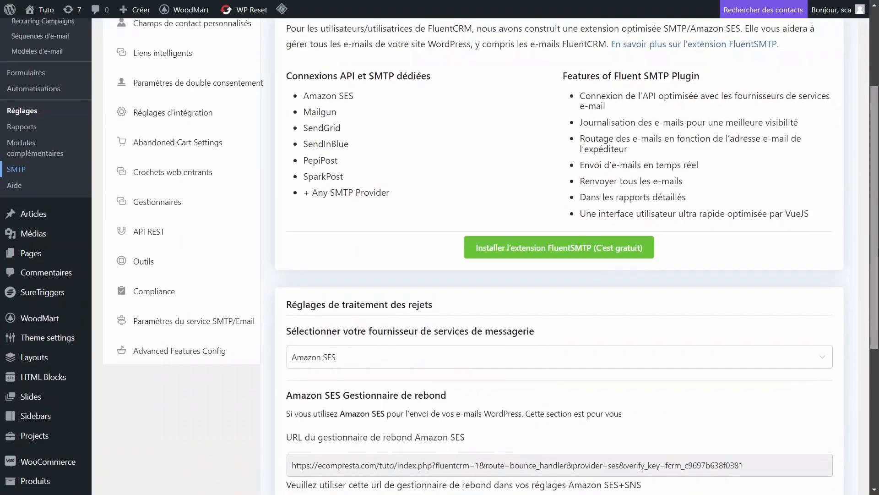
{"action": "scroll", "coordinate": [439, 256], "scroll_direction": "up", "scroll_amount": 1}
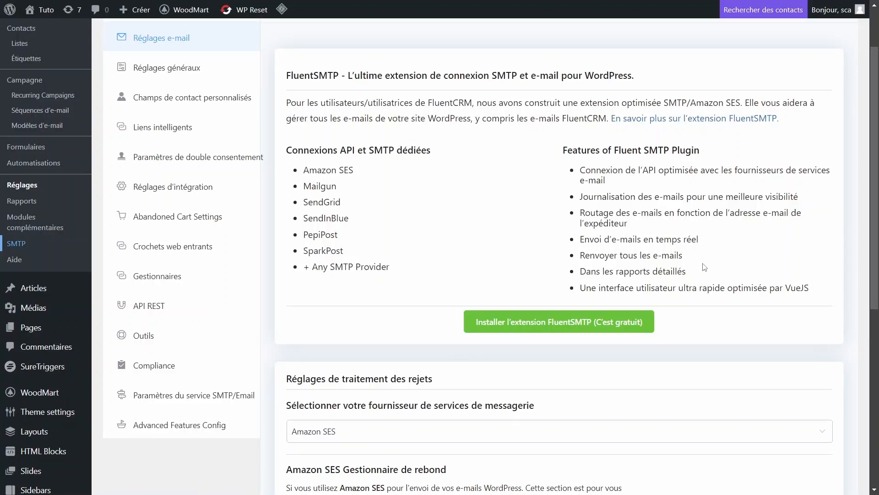
{"action": "scroll", "coordinate": [593, 307], "scroll_direction": "up", "scroll_amount": 2}
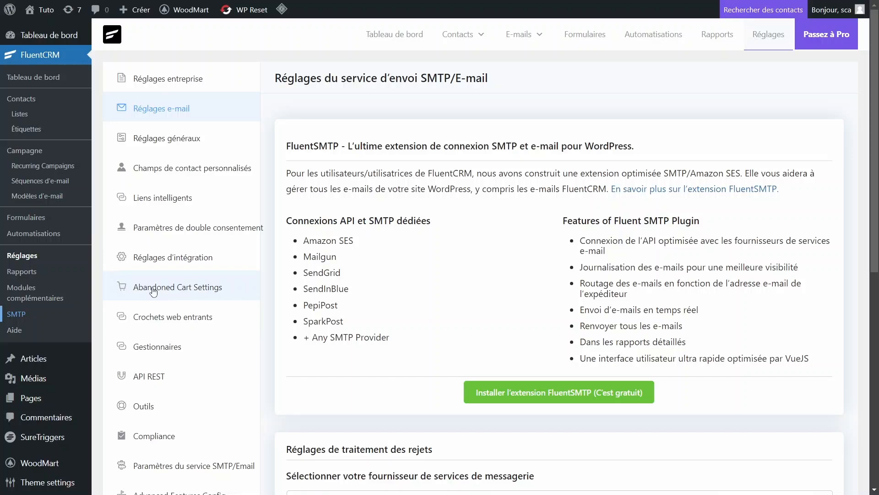
Step: Open FluentCRM's Abandoned Cart Settings and read the description of the feature and its licence requirement
{"action": "left_click", "coordinate": [25, 257]}
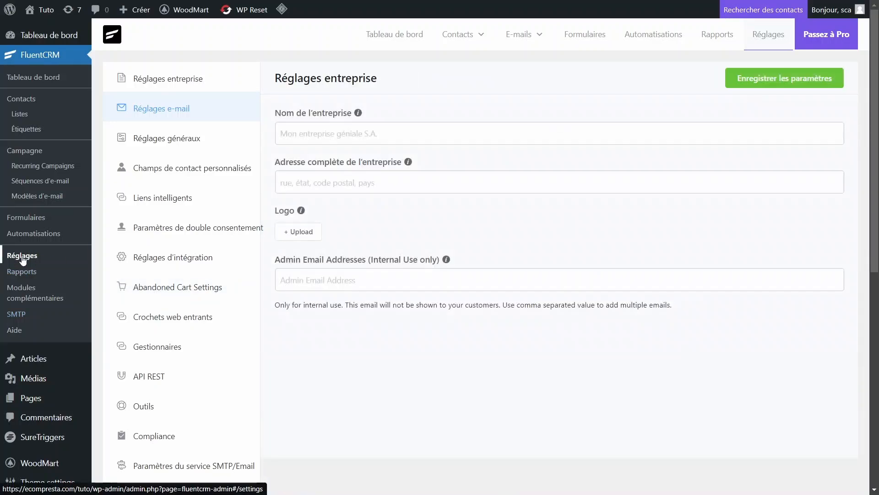
{"action": "left_click", "coordinate": [148, 290]}
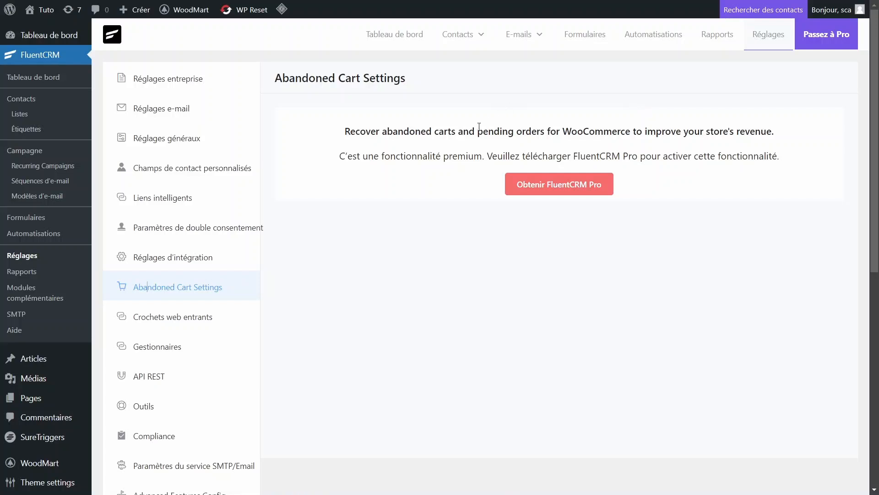
{"action": "left_click_drag", "start_coordinate": [351, 130], "coordinate": [708, 163]}
{"action": "left_click", "coordinate": [646, 131]}
{"action": "left_click_drag", "start_coordinate": [531, 131], "coordinate": [581, 139]}
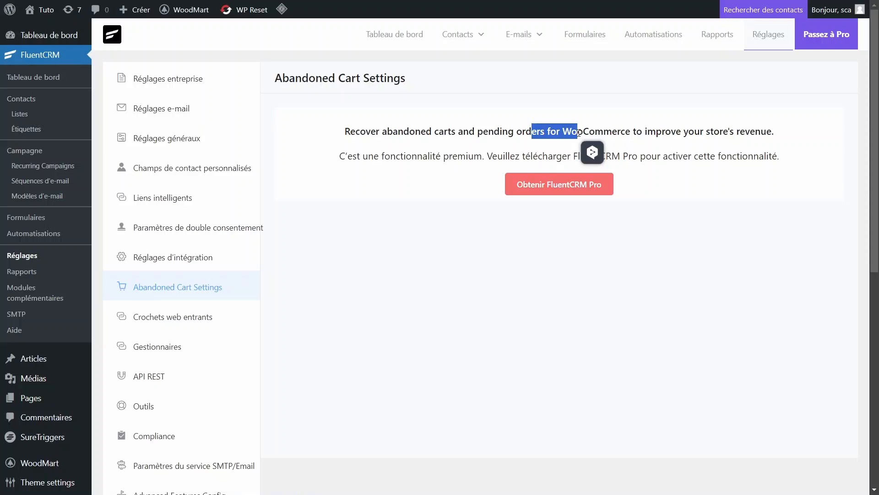
{"action": "left_click", "coordinate": [579, 133]}
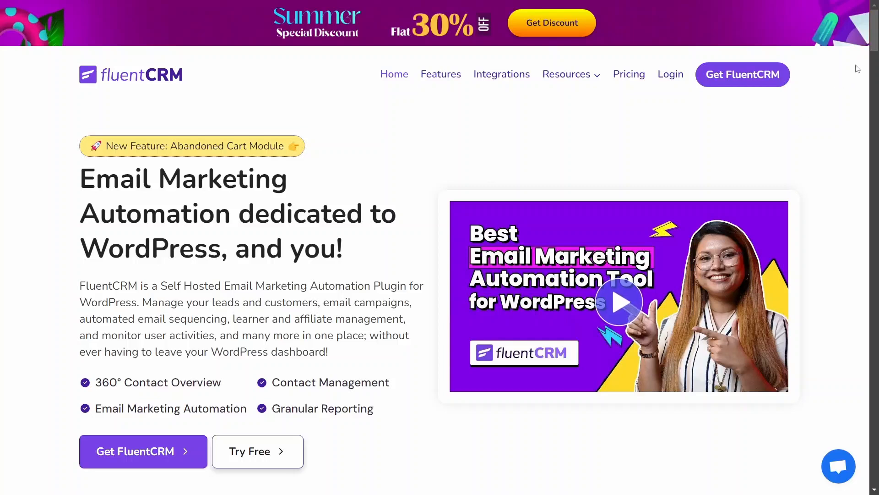
Step: Switch to the FluentCRM website and open its yearly pricing section
{"action": "left_click_drag", "start_coordinate": [874, 49], "coordinate": [875, 56]}
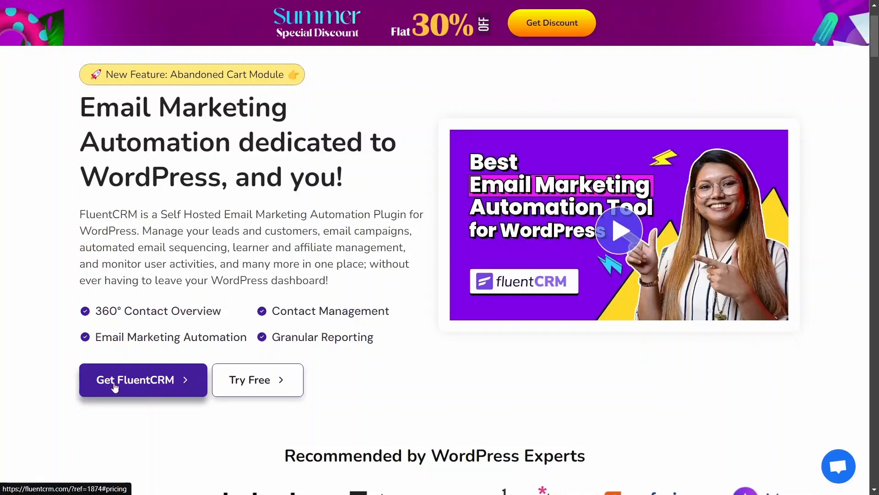
{"action": "scroll", "coordinate": [138, 382], "scroll_direction": "down", "scroll_amount": 5}
{"action": "left_click", "coordinate": [147, 385]}
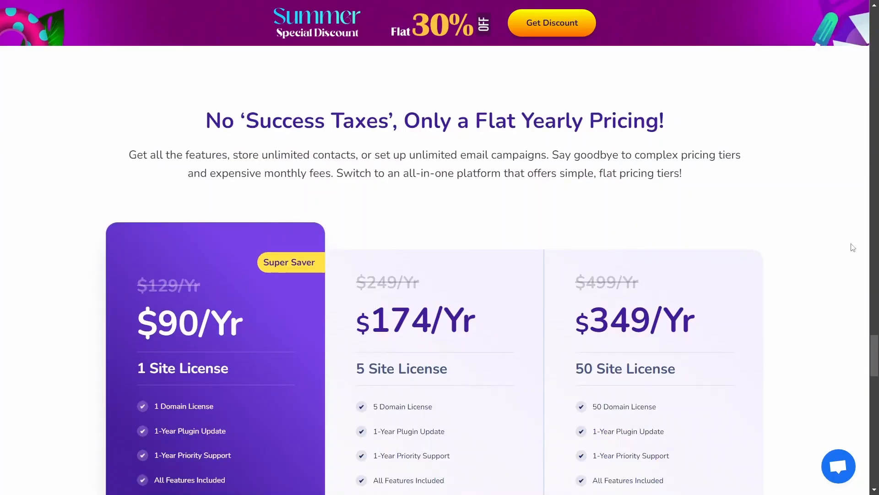
{"action": "left_click_drag", "start_coordinate": [876, 346], "coordinate": [873, 356]}
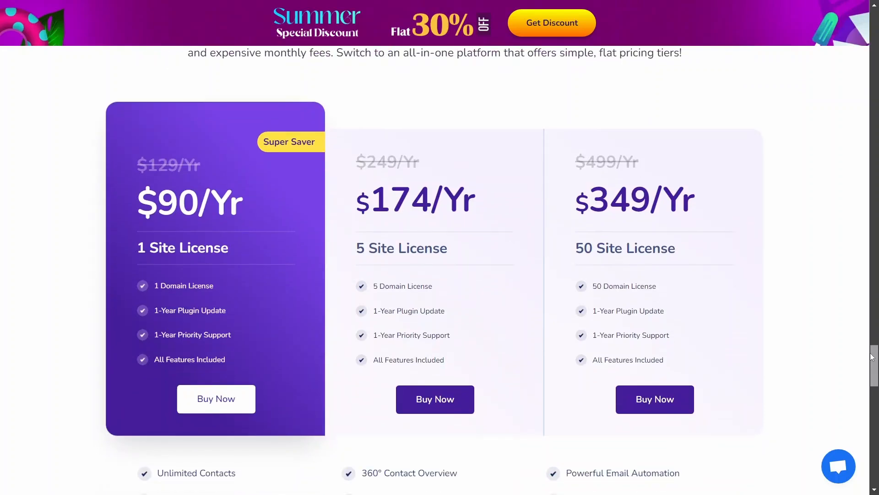
{"action": "scroll", "coordinate": [786, 324], "scroll_direction": "up", "scroll_amount": 1}
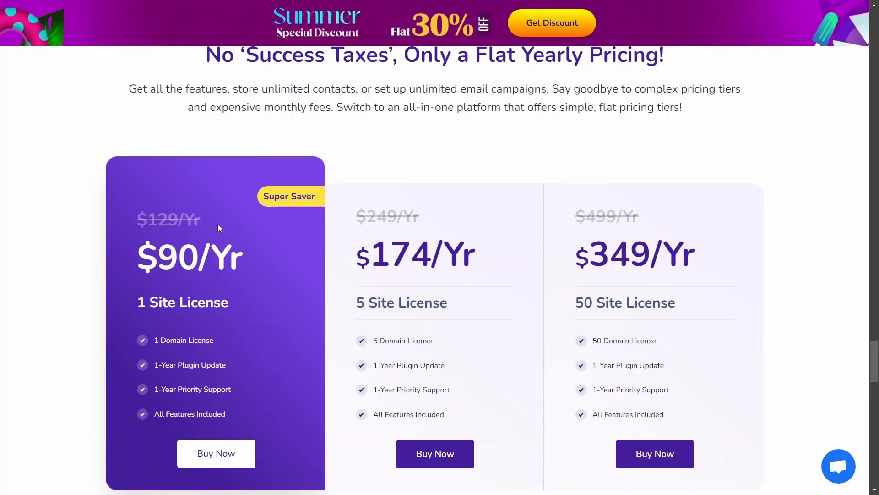
Step: Compare the yearly prices of the 1, 5 and 50 site licences and review the features they include
{"action": "left_click_drag", "start_coordinate": [160, 258], "coordinate": [241, 255]}
{"action": "left_click", "coordinate": [205, 259]}
{"action": "left_click_drag", "start_coordinate": [369, 254], "coordinate": [457, 255]}
{"action": "left_click", "coordinate": [457, 256]}
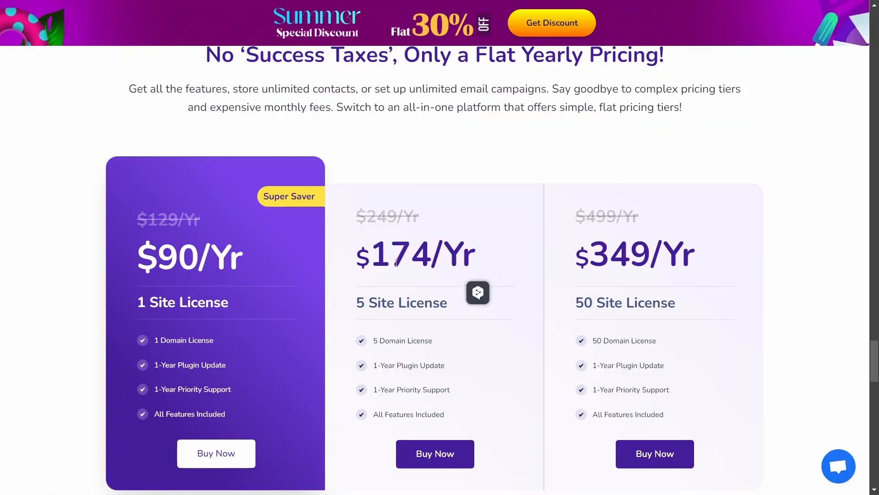
{"action": "left_click_drag", "start_coordinate": [390, 255], "coordinate": [419, 255]}
{"action": "left_click", "coordinate": [431, 256]}
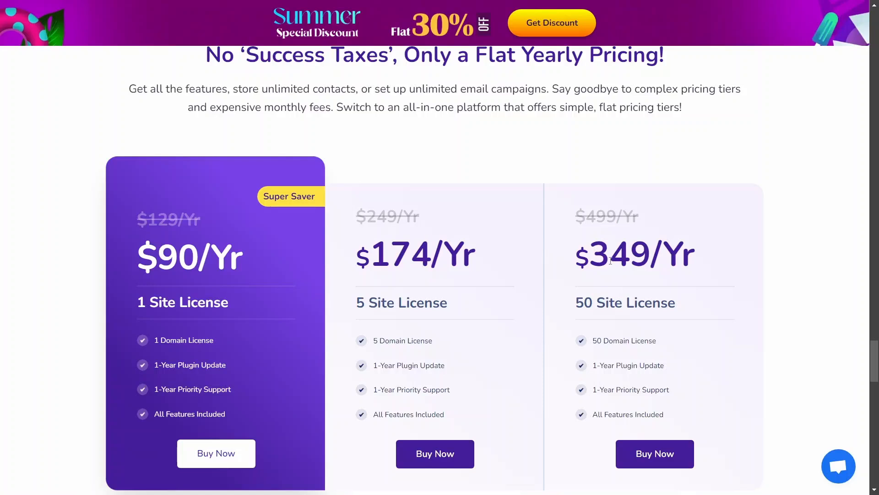
{"action": "left_click_drag", "start_coordinate": [610, 260], "coordinate": [664, 259]}
{"action": "left_click", "coordinate": [678, 293]}
{"action": "scroll", "coordinate": [790, 343], "scroll_direction": "down", "scroll_amount": 2}
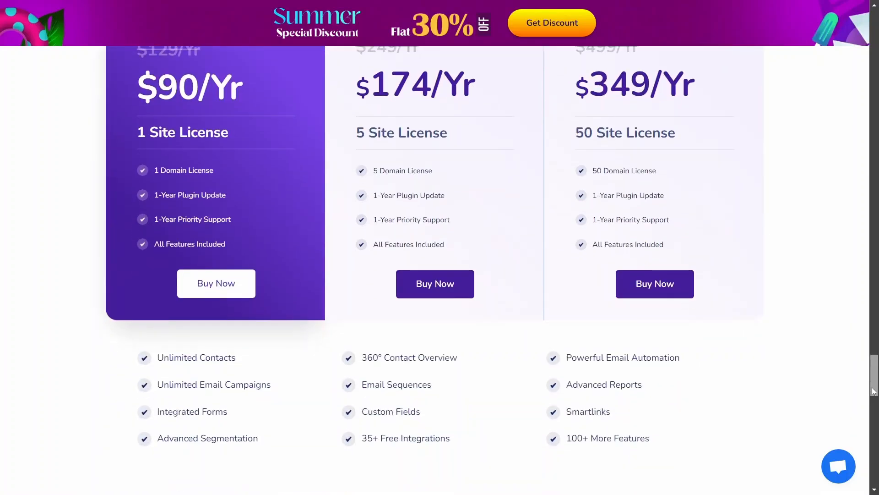
{"action": "left_click", "coordinate": [229, 359]}
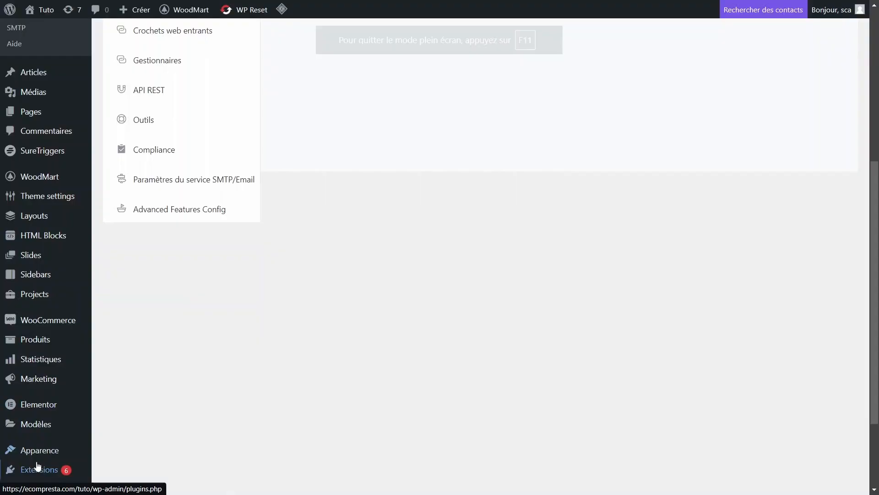
Step: In the WordPress admin, upload the FluentCRM Pro zip file (fluentcam...n-pro.zip) as a new plugin and install it
{"action": "mouse_move", "coordinate": [41, 469]}
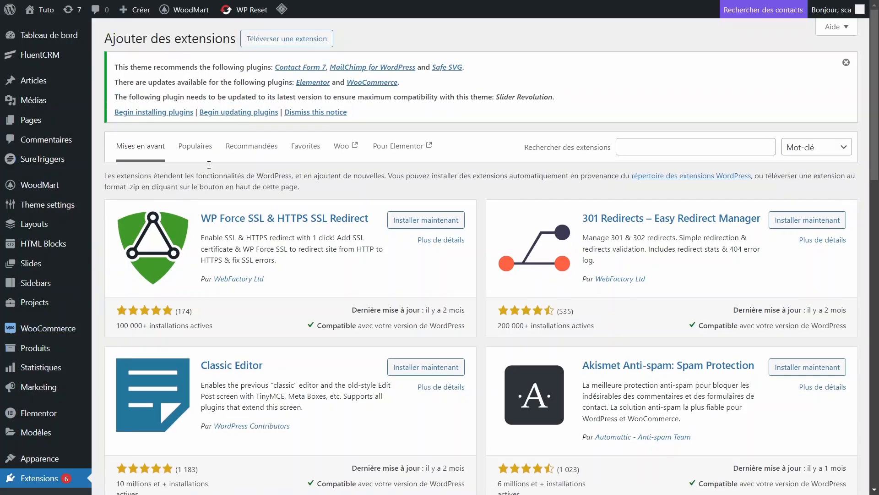
{"action": "left_click", "coordinate": [289, 38]}
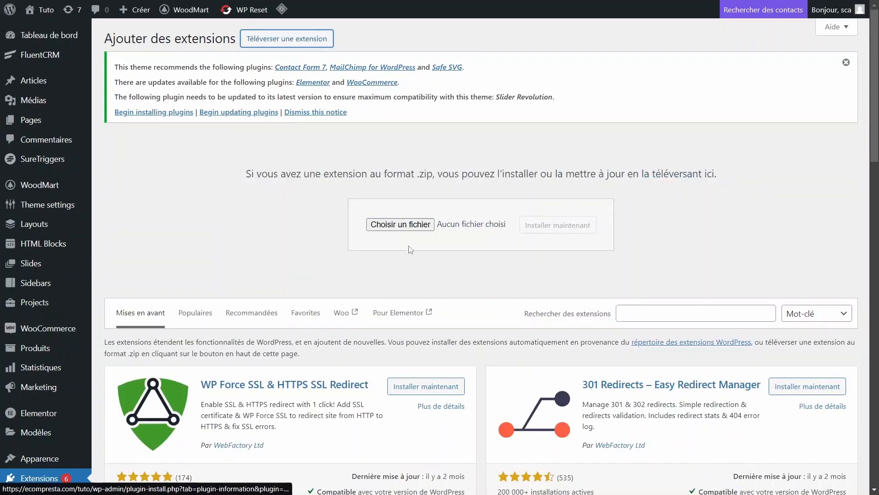
{"action": "left_click", "coordinate": [404, 225]}
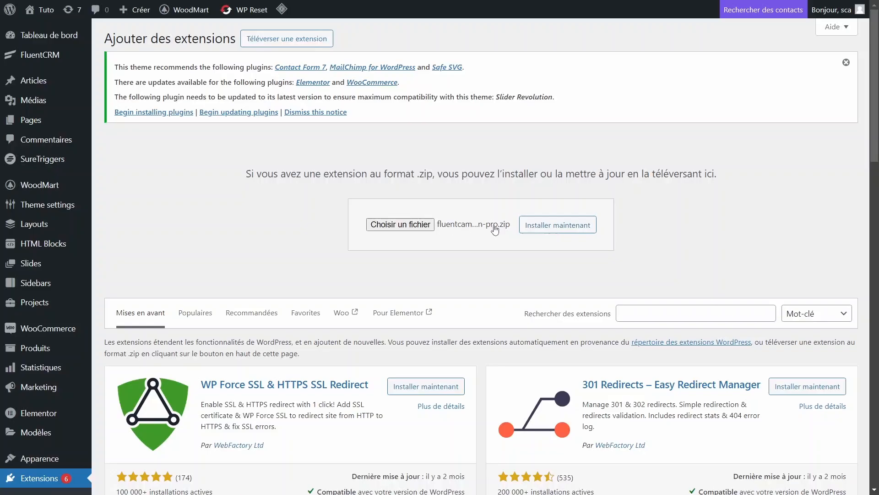
{"action": "left_click", "coordinate": [548, 234]}
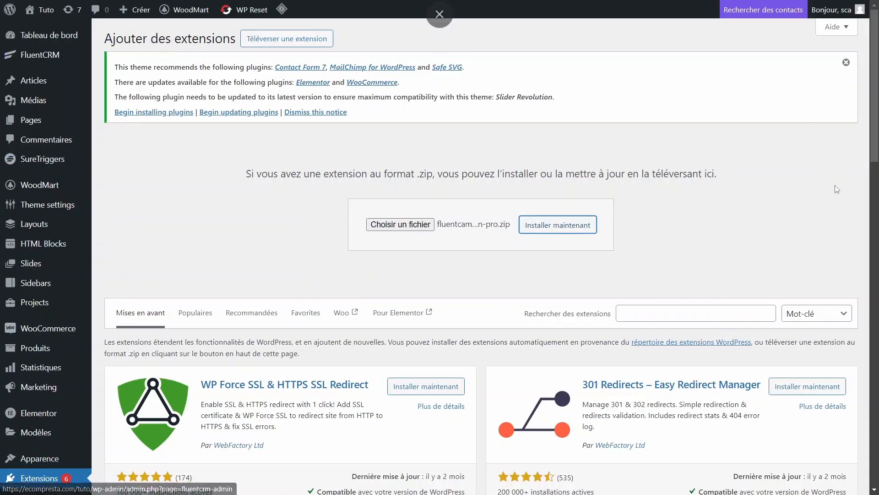
Step: Open FluentCRM's Abandoned Cart Settings and enable abandoned cart tracking for WooCommerce
{"action": "mouse_move", "coordinate": [36, 58]}
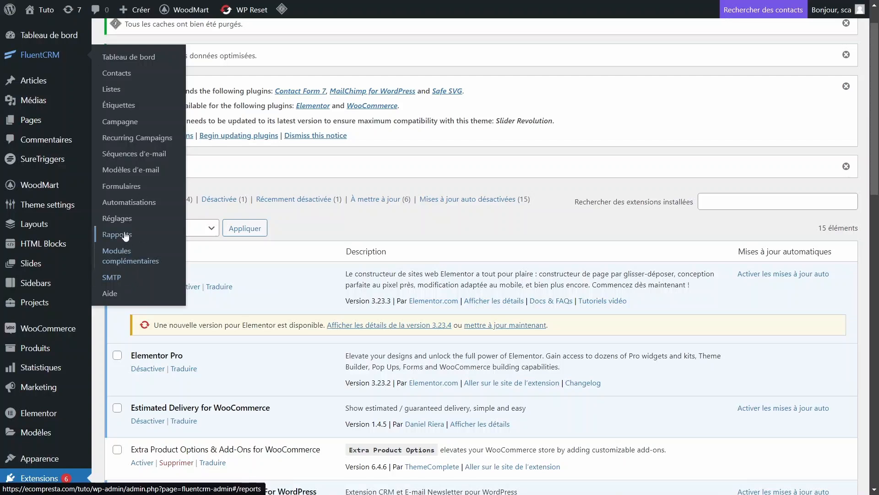
{"action": "left_click", "coordinate": [117, 217]}
{"action": "left_click", "coordinate": [155, 291]}
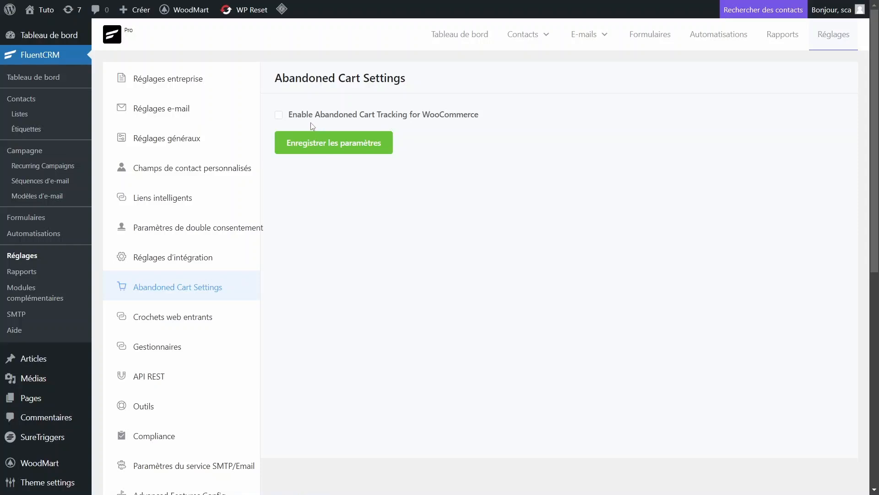
{"action": "left_click", "coordinate": [279, 116]}
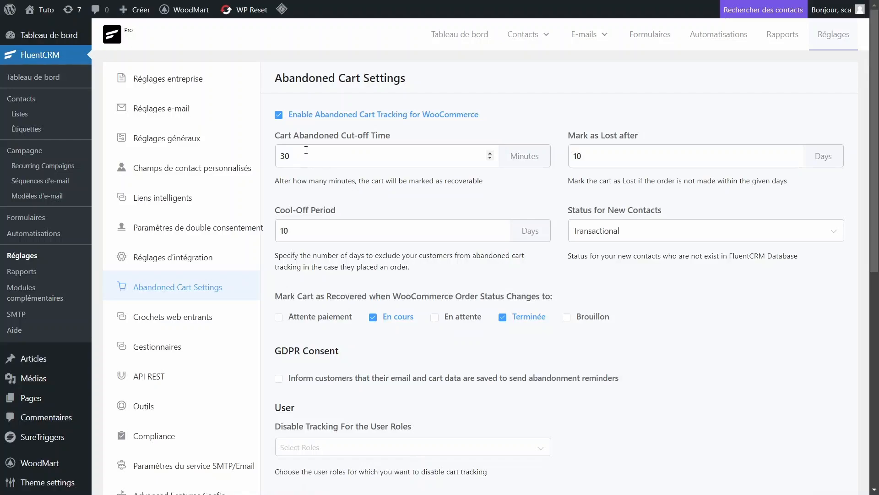
Step: Look through the abandoned cart tracking options, from contact tagging back to the Cart Abandoned Cut-off Time
{"action": "scroll", "coordinate": [861, 138], "scroll_direction": "down", "scroll_amount": 8}
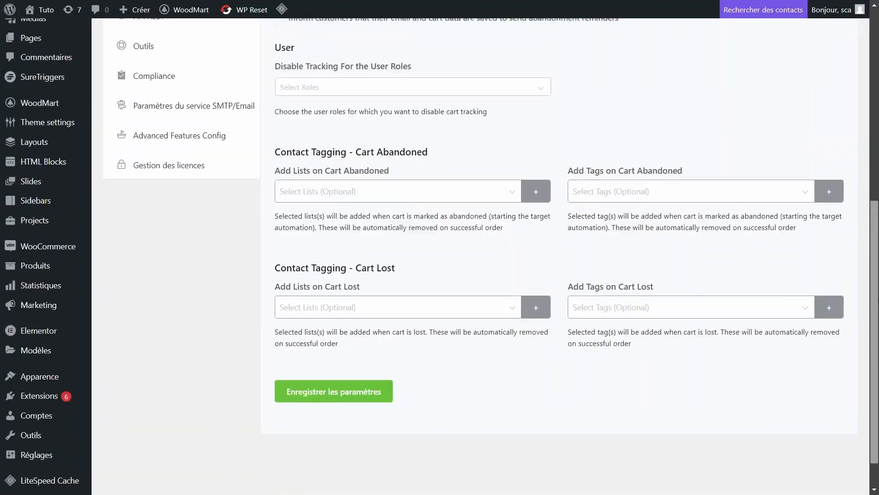
{"action": "scroll", "coordinate": [565, 256], "scroll_direction": "up", "scroll_amount": 5}
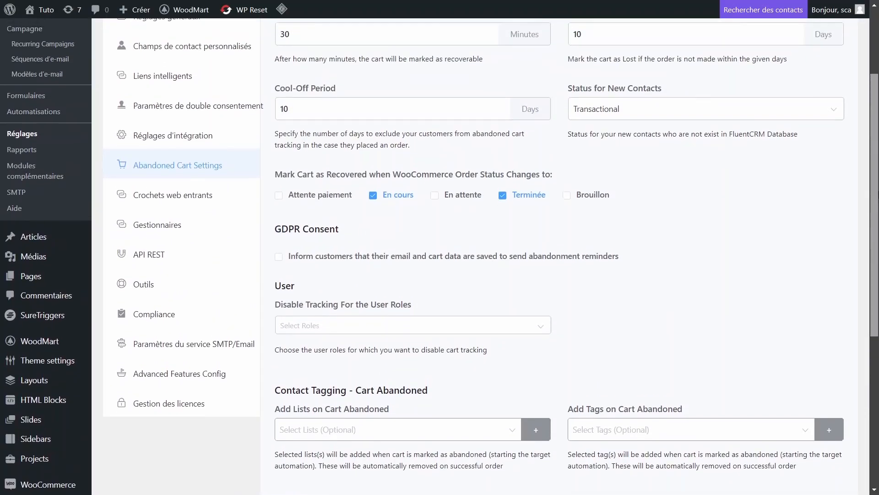
{"action": "scroll", "coordinate": [201, 142], "scroll_direction": "up", "scroll_amount": 3}
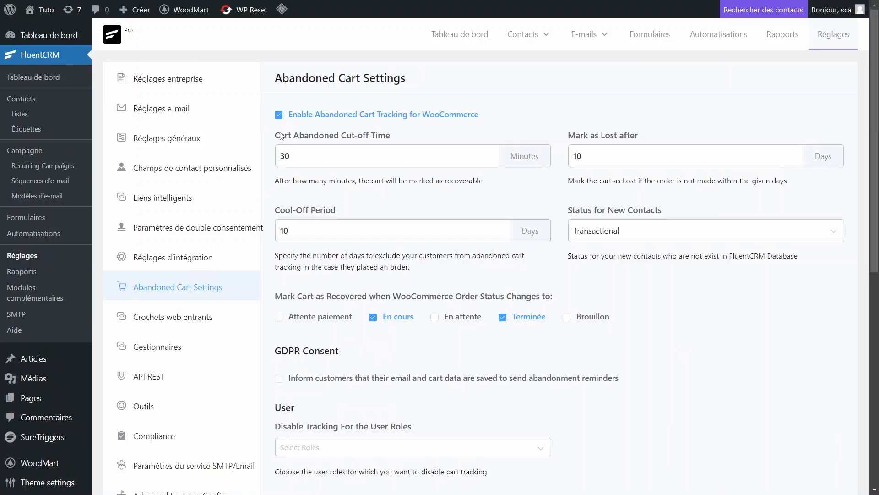
{"action": "left_click_drag", "start_coordinate": [281, 136], "coordinate": [390, 136]}
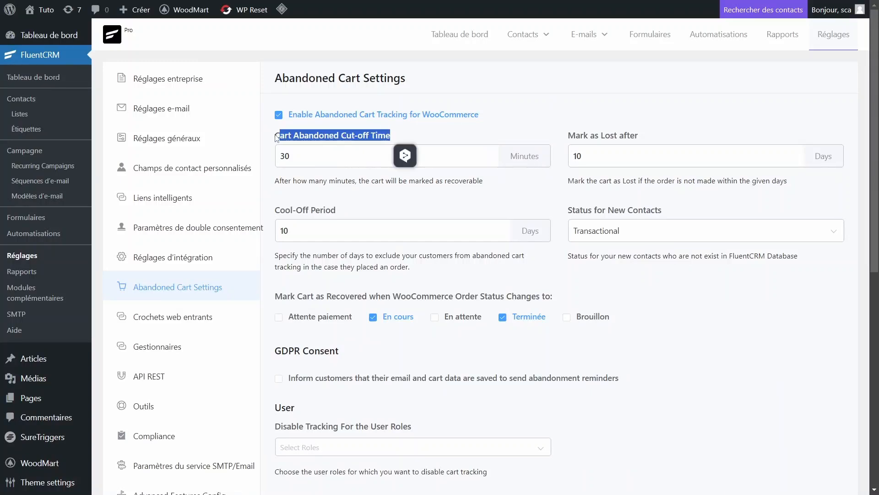
Step: Translate the Cart Abandoned Cut-off Time label into French and set that time to 5 minutes
{"action": "left_click_drag", "start_coordinate": [277, 137], "coordinate": [383, 137]}
{"action": "left_click", "coordinate": [403, 154]}
{"action": "left_click_drag", "start_coordinate": [439, 189], "coordinate": [513, 189]}
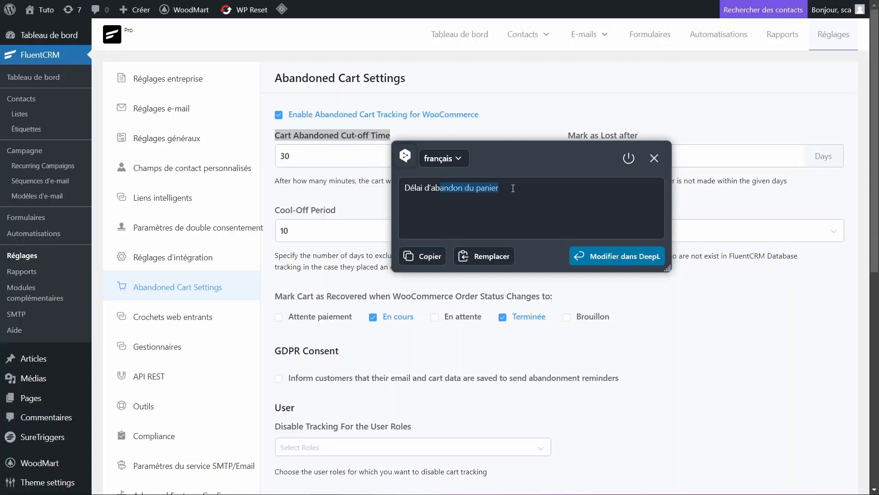
{"action": "left_click", "coordinate": [466, 189]}
{"action": "left_click", "coordinate": [654, 158]}
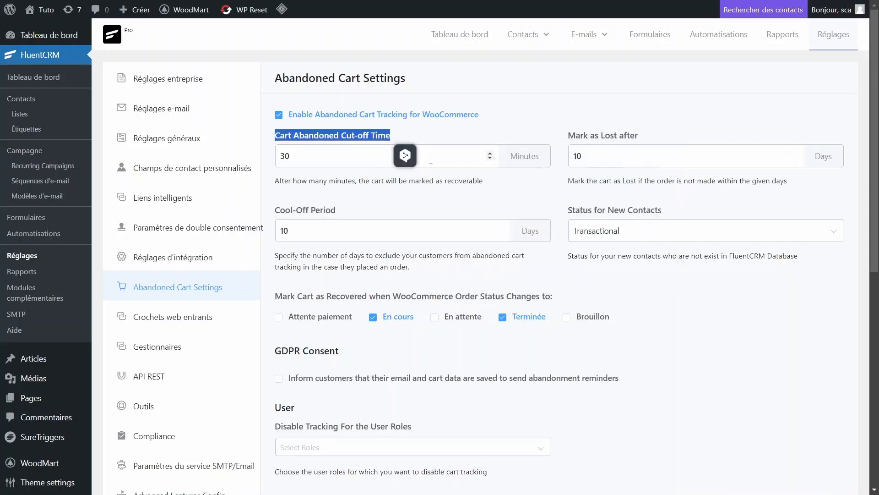
{"action": "left_click", "coordinate": [312, 162]}
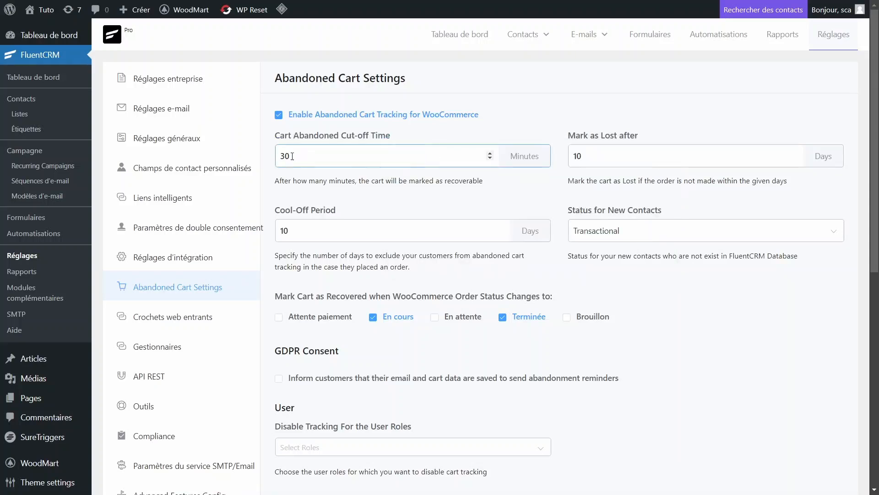
{"action": "double_click", "coordinate": [284, 156]}
{"action": "type", "text": "5"}
Step: Translate the Mark as Lost after label into French and examine its day limit and description
{"action": "triple_click", "coordinate": [568, 137]}
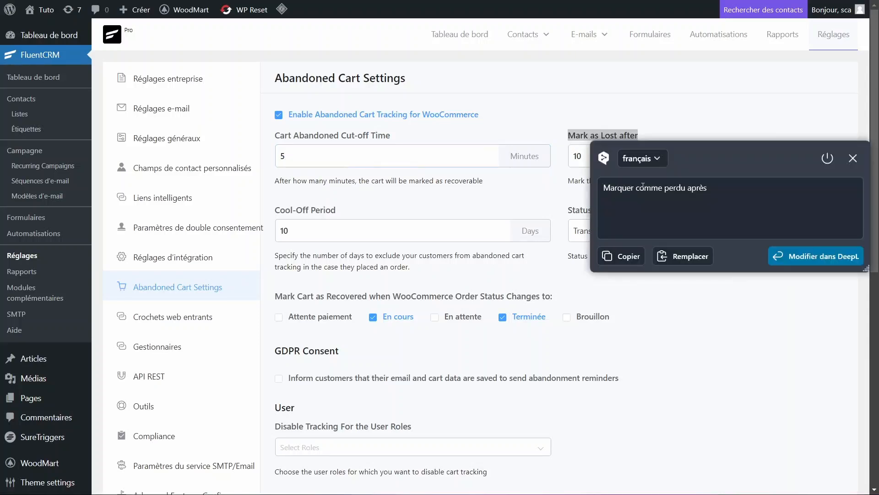
{"action": "left_click", "coordinate": [579, 189]}
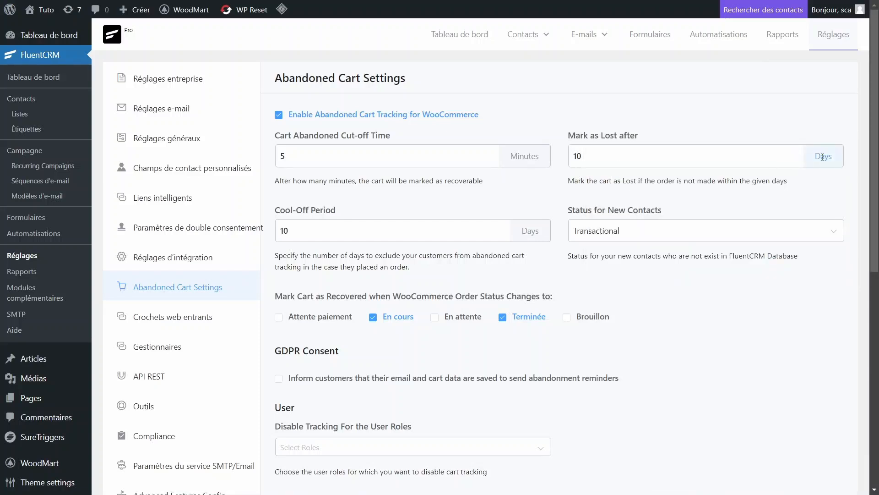
{"action": "left_click_drag", "start_coordinate": [816, 155], "coordinate": [846, 163]}
{"action": "left_click", "coordinate": [586, 177]}
{"action": "left_click_drag", "start_coordinate": [590, 175], "coordinate": [662, 179]}
{"action": "left_click", "coordinate": [578, 177]}
{"action": "left_click", "coordinate": [577, 155]}
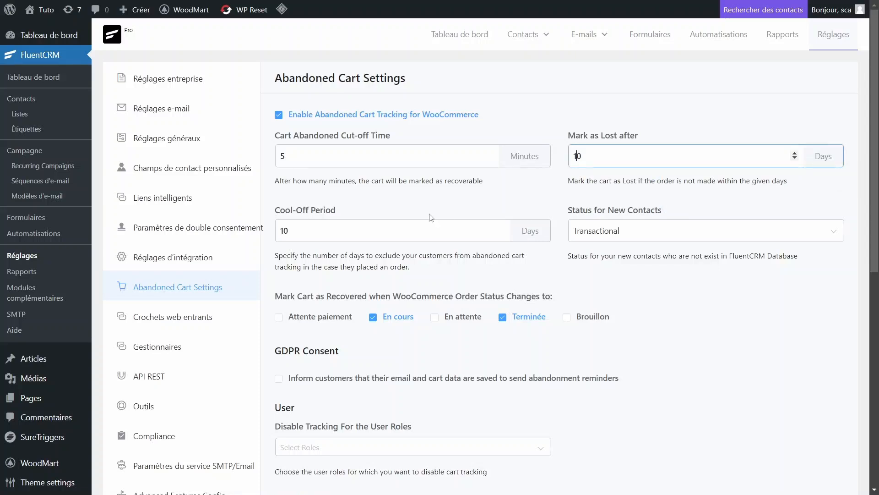
Step: Review the Cool-Off Period, the Status for New Contacts and the order statuses that mark a cart as recovered
{"action": "left_click", "coordinate": [420, 207]}
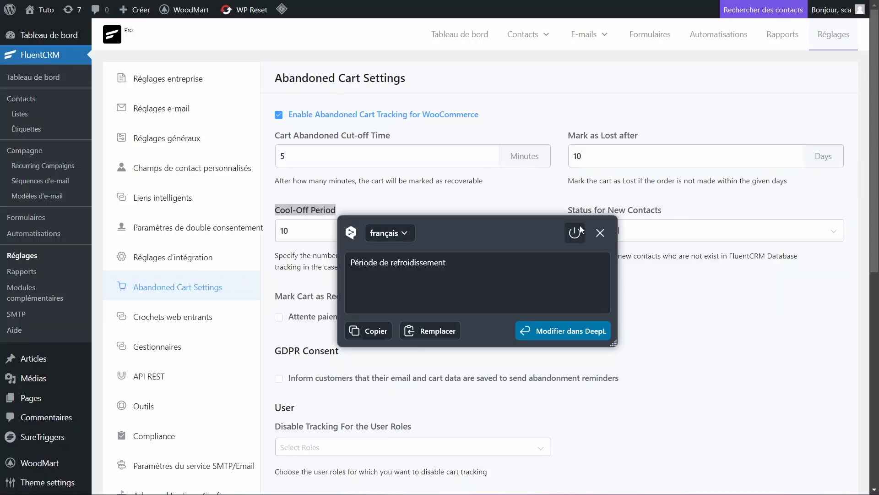
{"action": "left_click", "coordinate": [600, 233]}
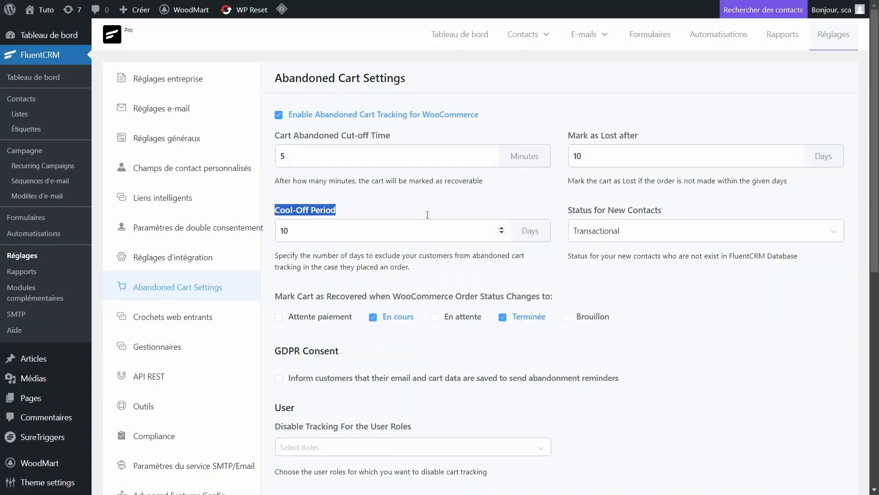
{"action": "left_click", "coordinate": [603, 230]}
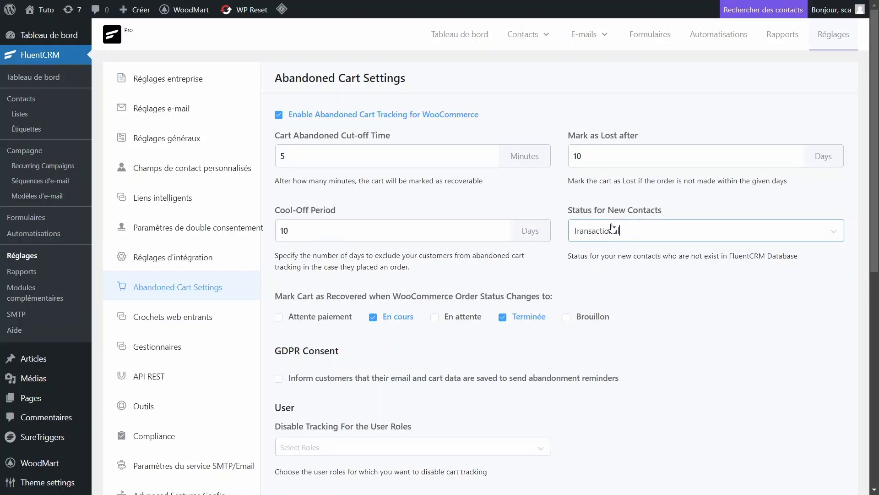
{"action": "left_click", "coordinate": [611, 273]}
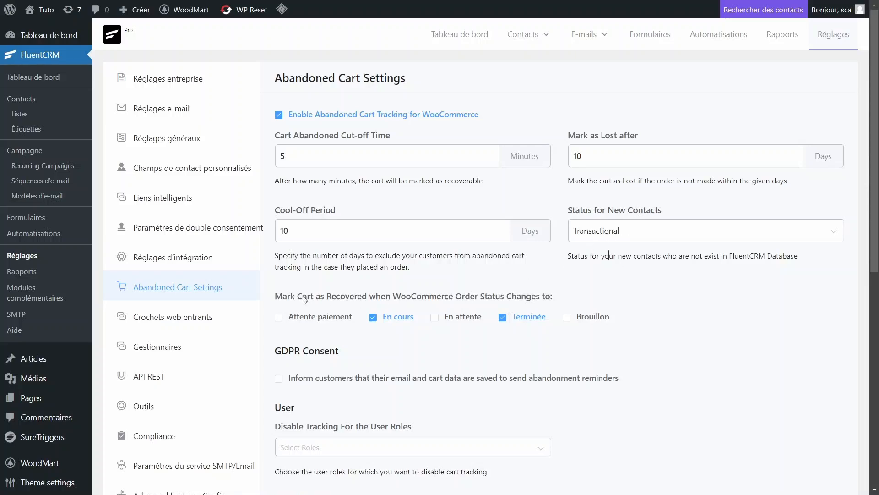
{"action": "left_click_drag", "start_coordinate": [276, 300], "coordinate": [560, 299]}
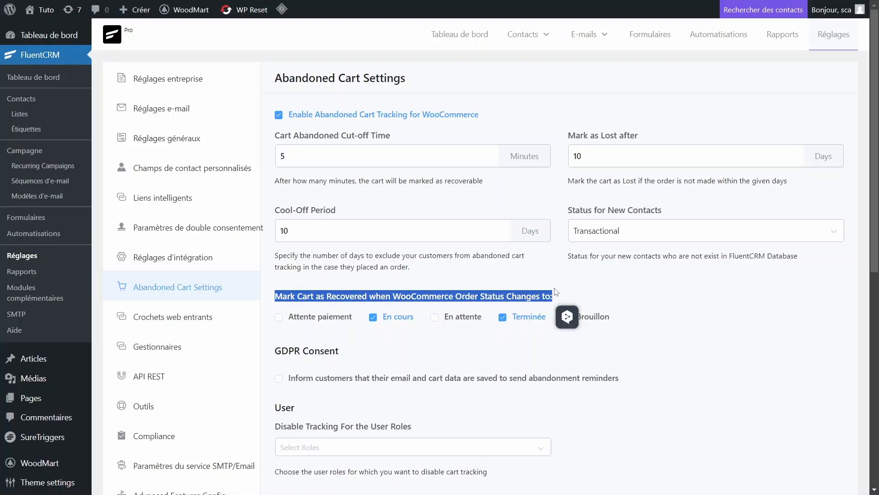
{"action": "mouse_move", "coordinate": [568, 319]}
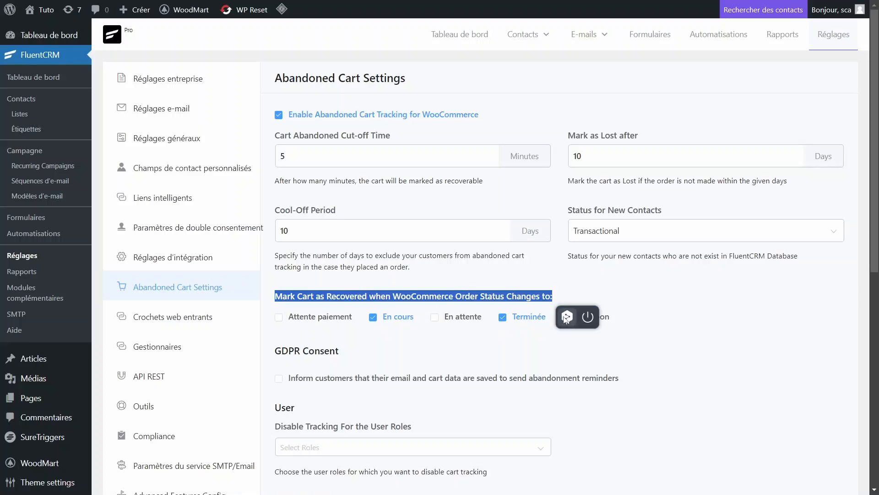
{"action": "left_click", "coordinate": [581, 297]}
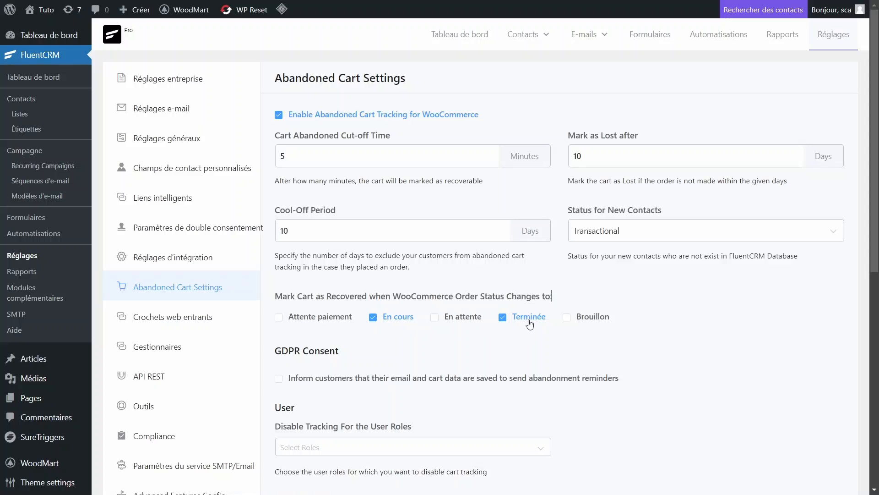
Step: Enable the GDPR consent notice and replace its English message with the French translation, keeping the opt_out smartcode
{"action": "scroll", "coordinate": [674, 266], "scroll_direction": "down", "scroll_amount": 2}
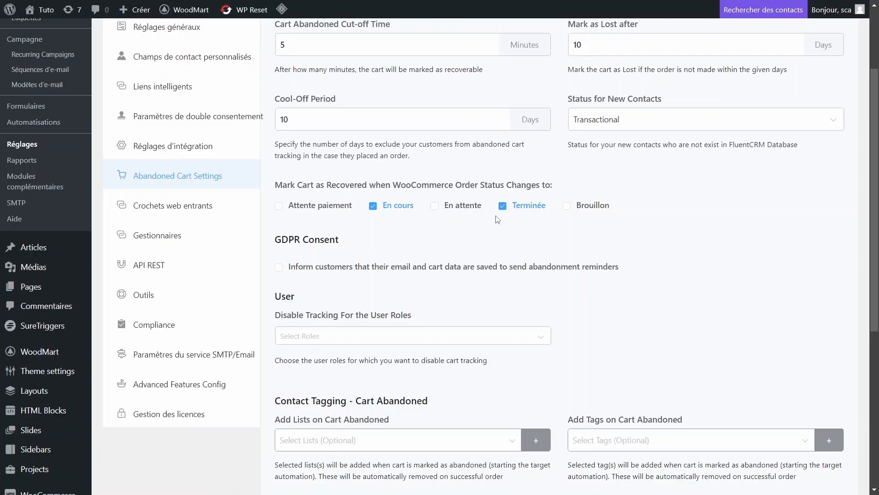
{"action": "left_click", "coordinate": [279, 268]}
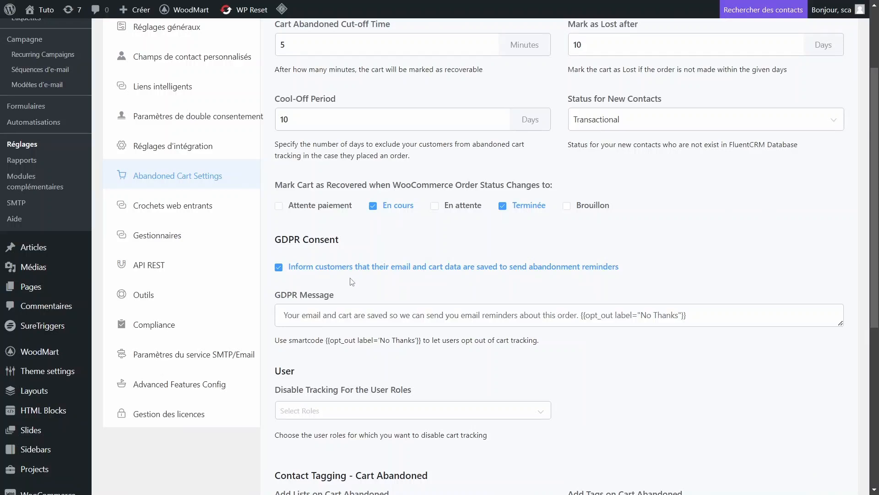
{"action": "left_click_drag", "start_coordinate": [581, 315], "coordinate": [235, 323]}
{"action": "left_click", "coordinate": [595, 337]}
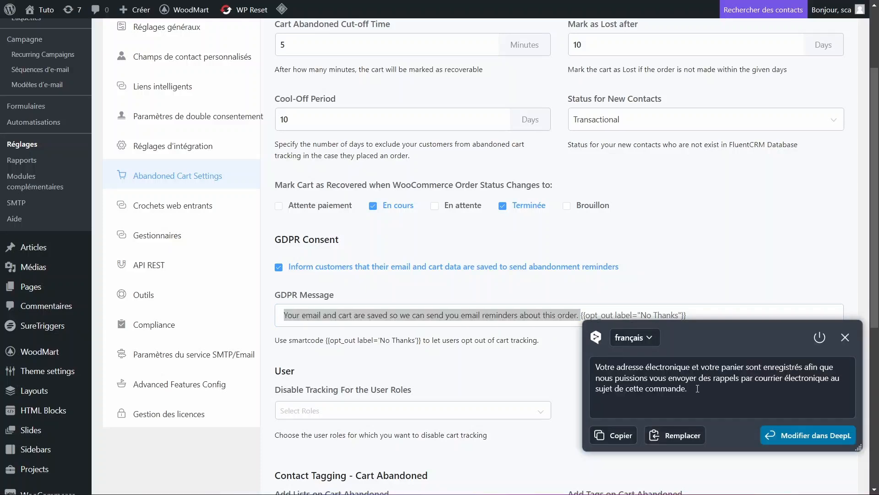
{"action": "left_click_drag", "start_coordinate": [697, 389], "coordinate": [600, 354]}
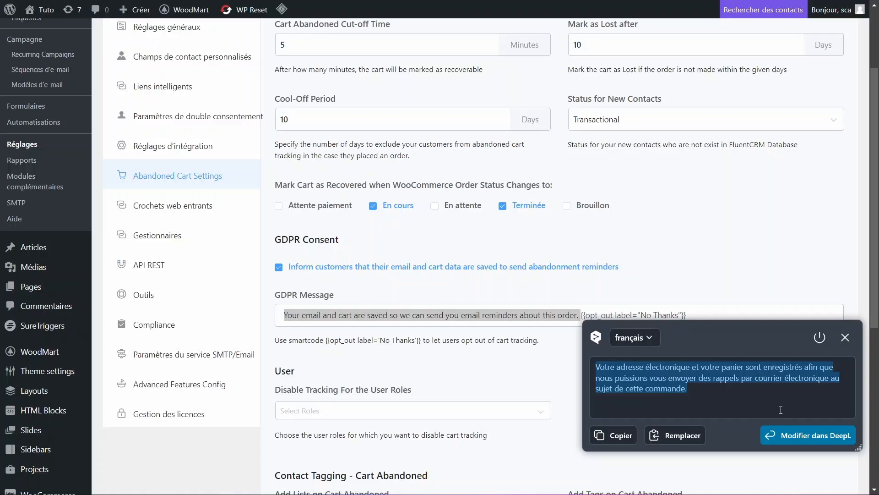
{"action": "left_click", "coordinate": [845, 337]}
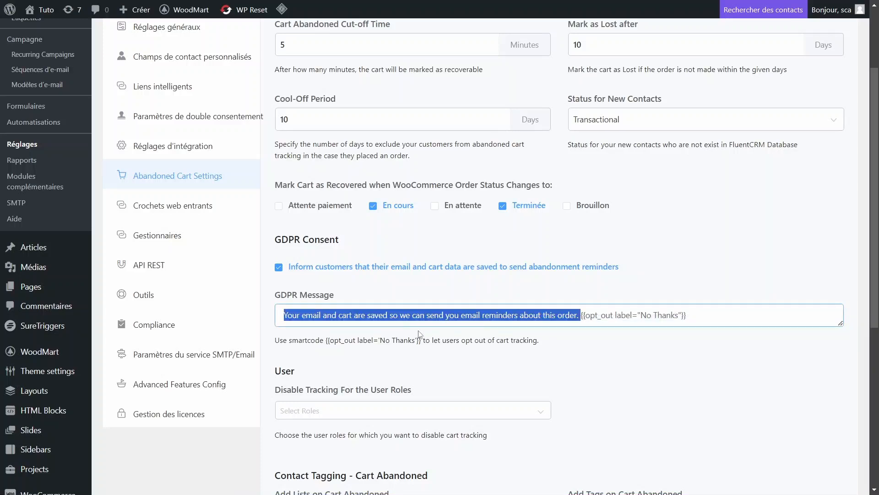
{"action": "type", "text": "Votre adresse électronique et votre panier sont enregistrés afin que nous puissions vous envoyer des rappels par courrier électronique au sujet de cette commande."}
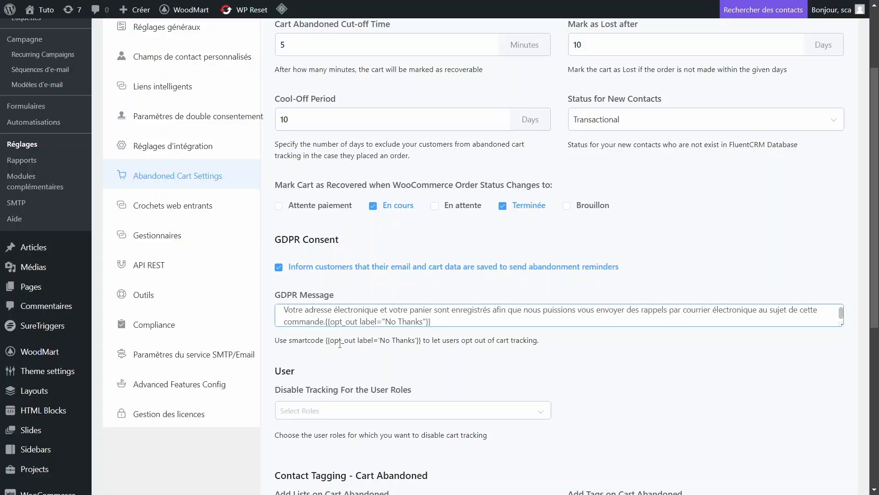
Step: Disable cart tracking for the Administrator, Editor and Author user roles
{"action": "scroll", "coordinate": [336, 339], "scroll_direction": "down", "scroll_amount": 3}
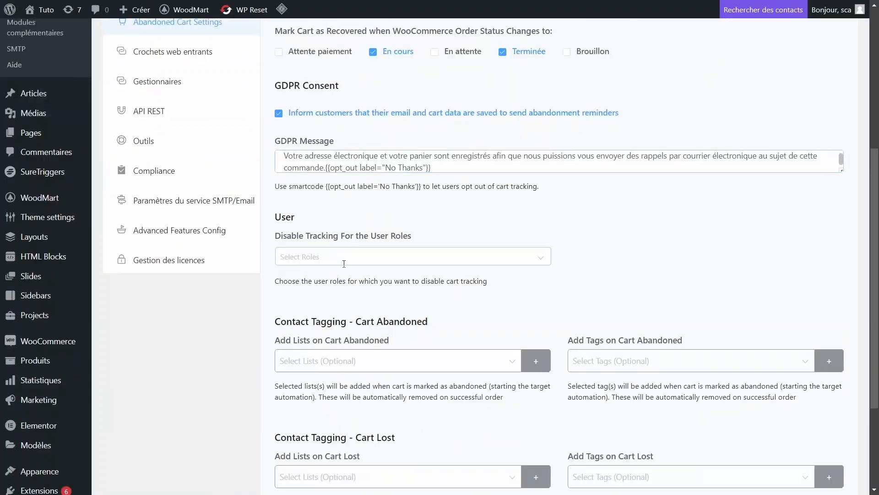
{"action": "left_click", "coordinate": [369, 257]}
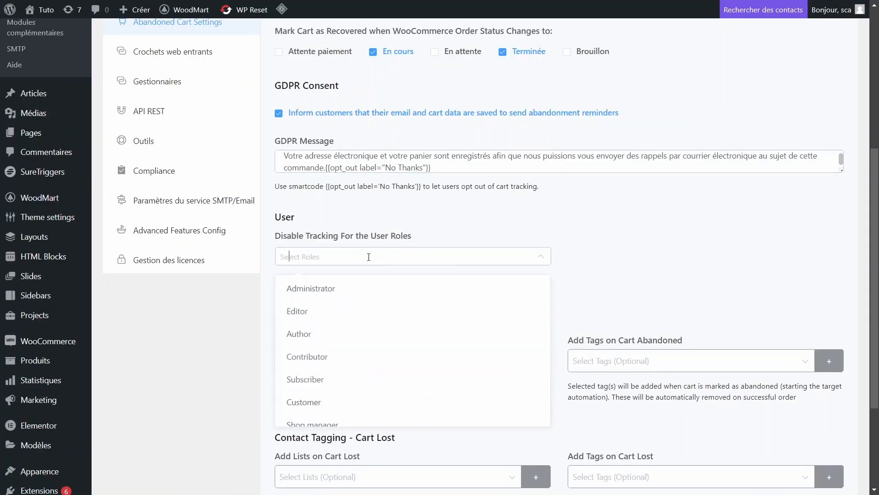
{"action": "left_click", "coordinate": [327, 287]}
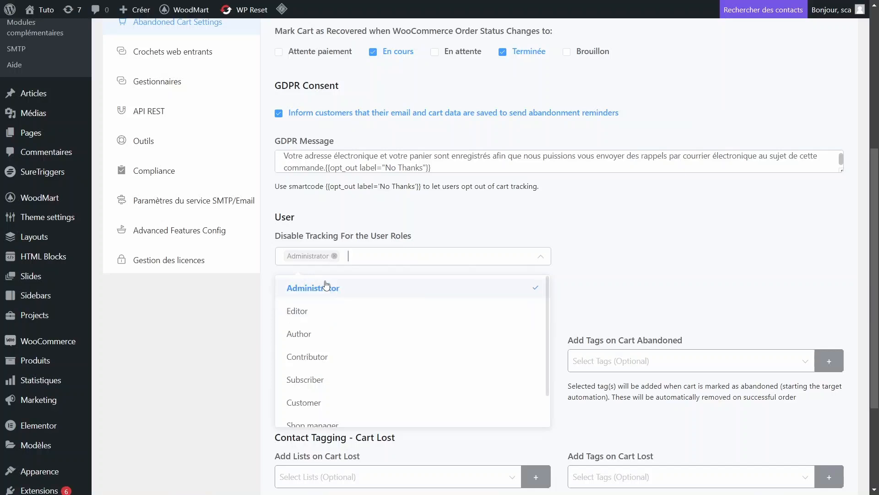
{"action": "left_click", "coordinate": [346, 313]}
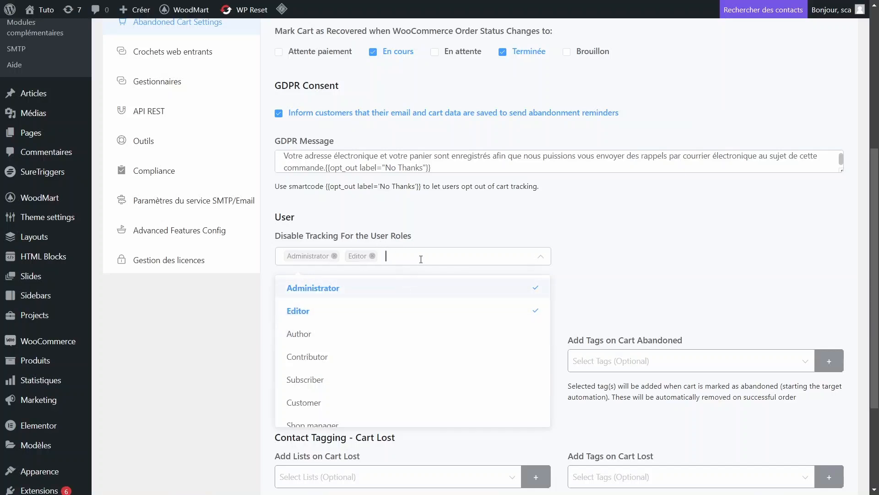
{"action": "left_click", "coordinate": [334, 340]}
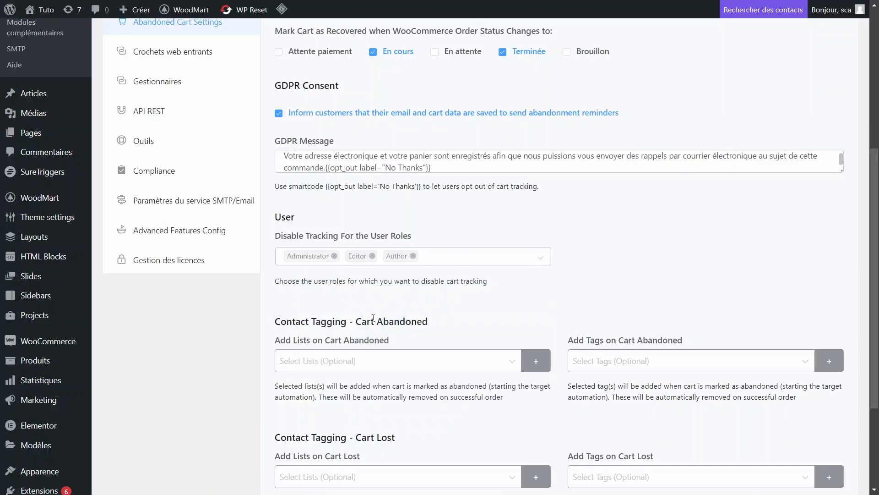
Step: Add the Contributor role to the roles excluded from cart tracking and remove it again
{"action": "left_click", "coordinate": [471, 255]}
{"action": "left_click", "coordinate": [363, 356]}
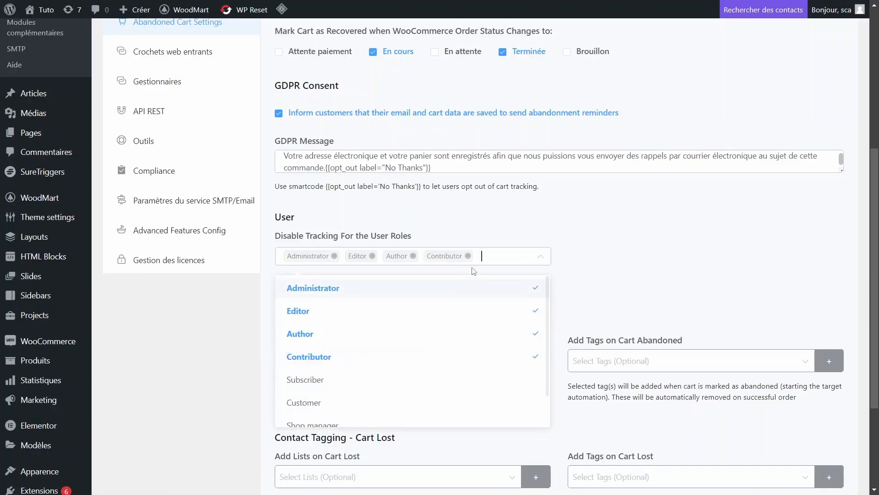
{"action": "left_click", "coordinate": [490, 252]}
{"action": "left_click", "coordinate": [491, 255]}
{"action": "scroll", "coordinate": [357, 392], "scroll_direction": "down", "scroll_amount": 3}
{"action": "left_click", "coordinate": [603, 172]}
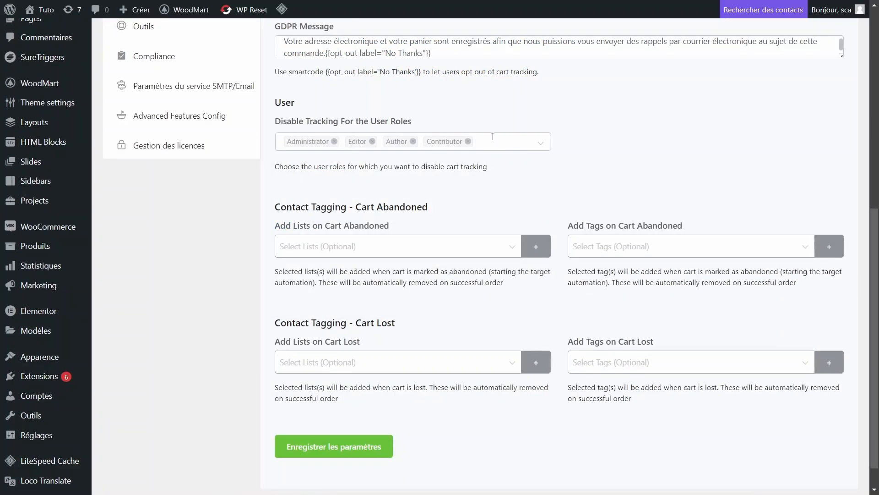
{"action": "left_click", "coordinate": [467, 142]}
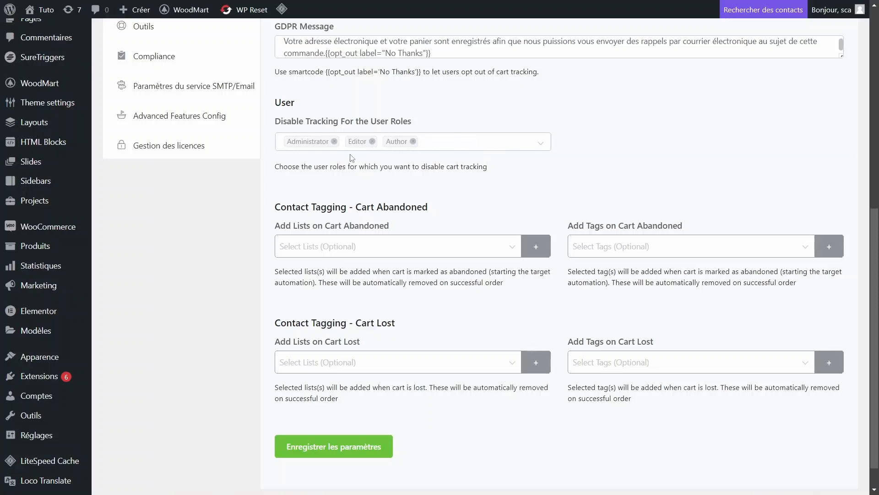
Step: Examine the Contact Tagging - Cart Abandoned options, including the list choices and the form for adding a new list
{"action": "scroll", "coordinate": [316, 162], "scroll_direction": "up", "scroll_amount": 2}
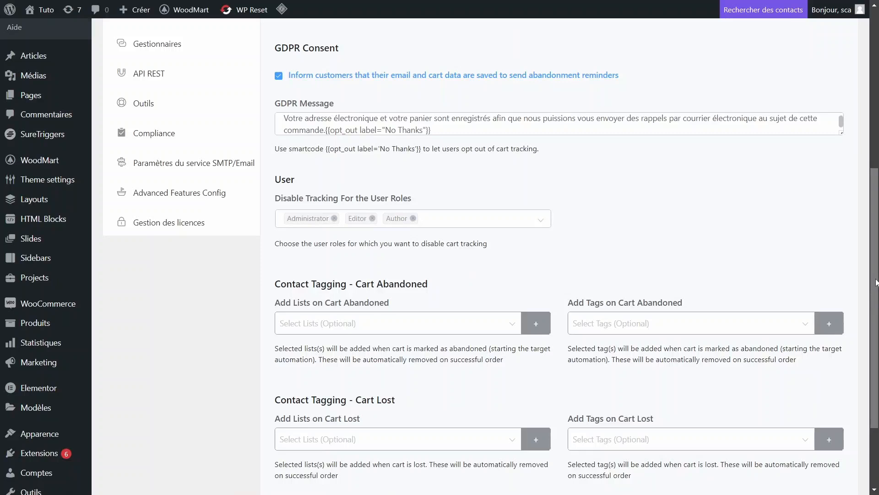
{"action": "scroll", "coordinate": [875, 283], "scroll_direction": "down", "scroll_amount": 3}
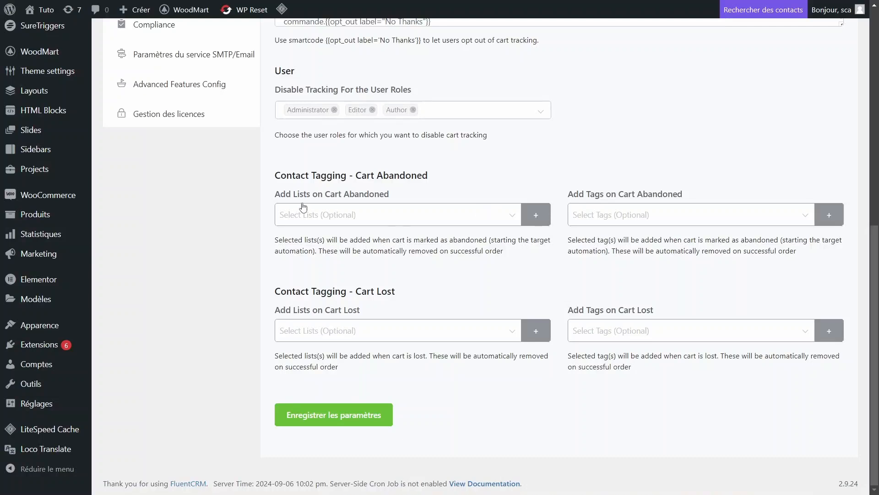
{"action": "left_click_drag", "start_coordinate": [275, 193], "coordinate": [396, 193]}
{"action": "left_click", "coordinate": [405, 192]}
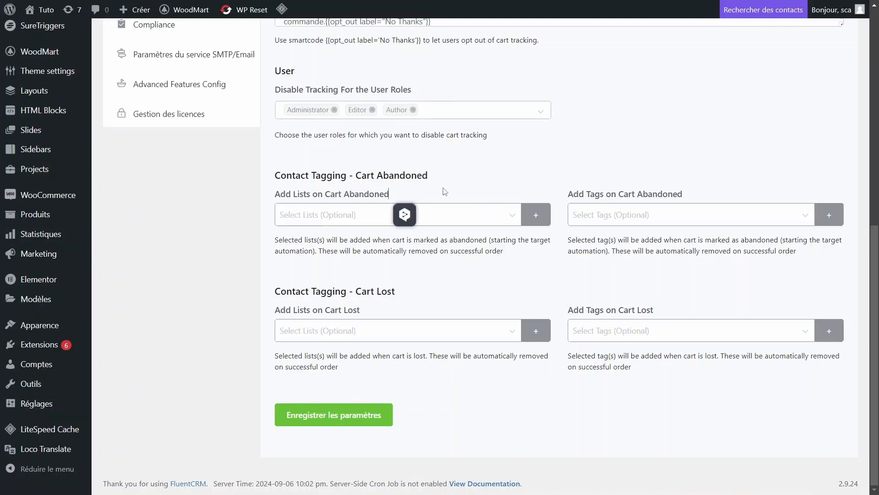
{"action": "left_click", "coordinate": [415, 209]}
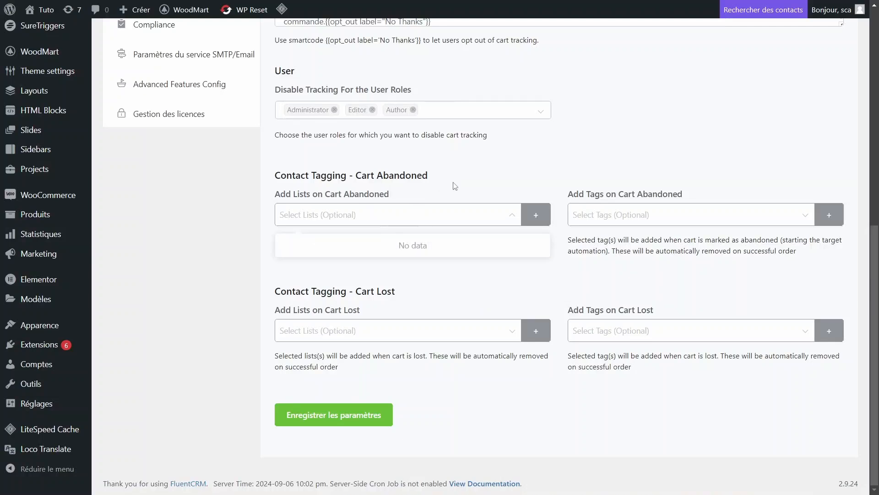
{"action": "left_click", "coordinate": [271, 196]}
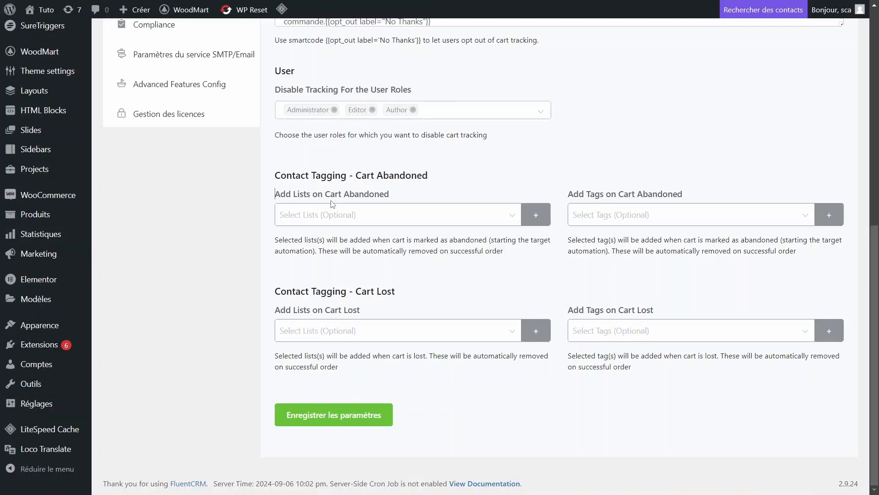
{"action": "left_click", "coordinate": [519, 218]}
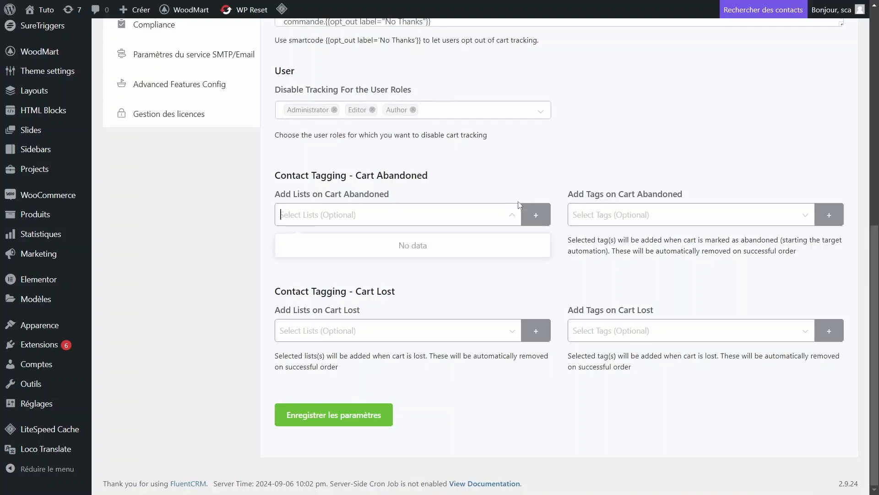
{"action": "left_click", "coordinate": [536, 219]}
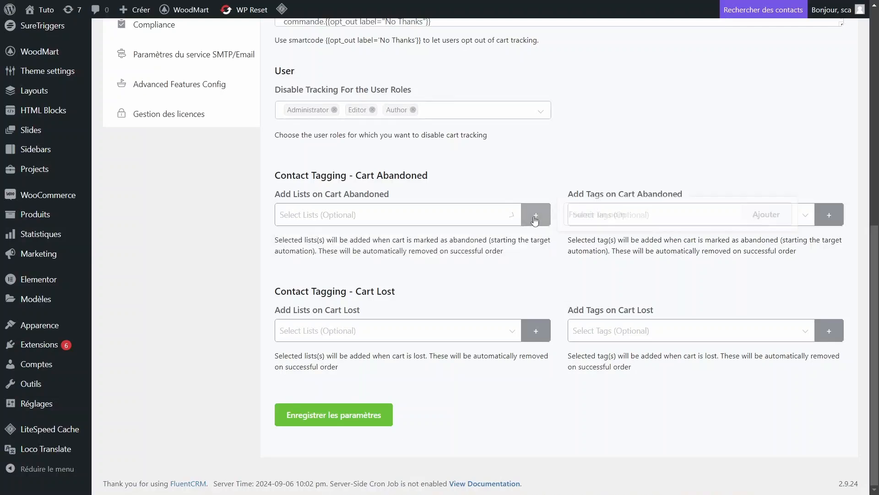
{"action": "left_click", "coordinate": [515, 176]}
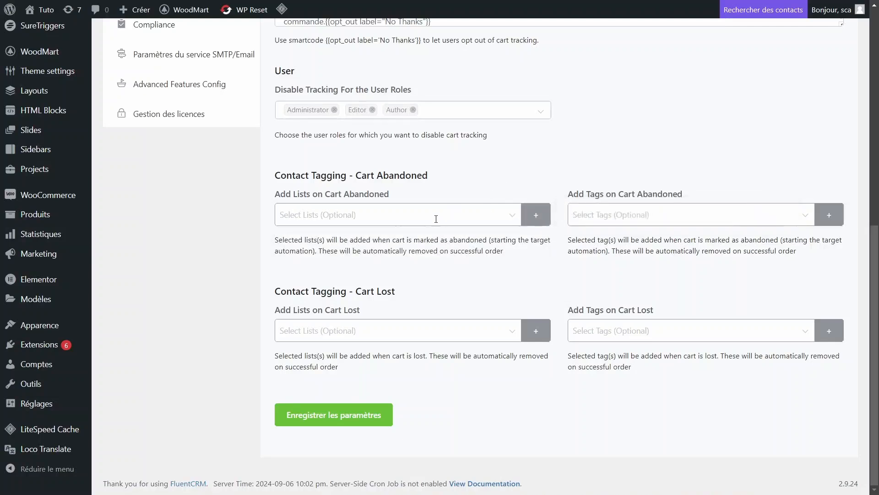
Step: Create a contact list named "Panier aband liste" and assign it to contacts whose cart is abandoned
{"action": "left_click", "coordinate": [442, 191]}
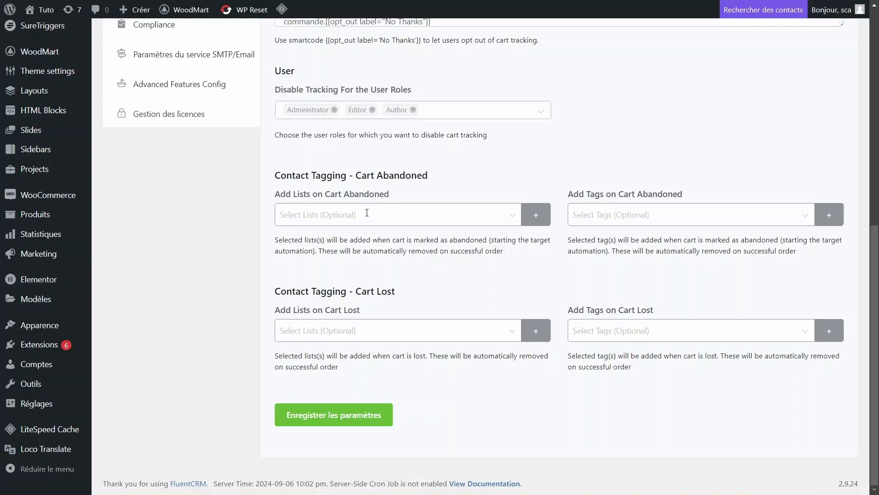
{"action": "left_click", "coordinate": [534, 215]}
{"action": "left_click", "coordinate": [590, 213]}
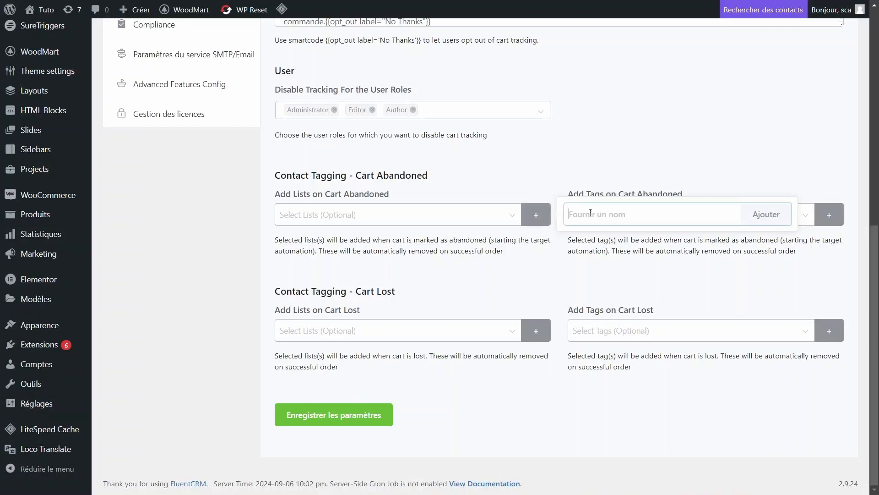
{"action": "type", "text": "Panier aband"}
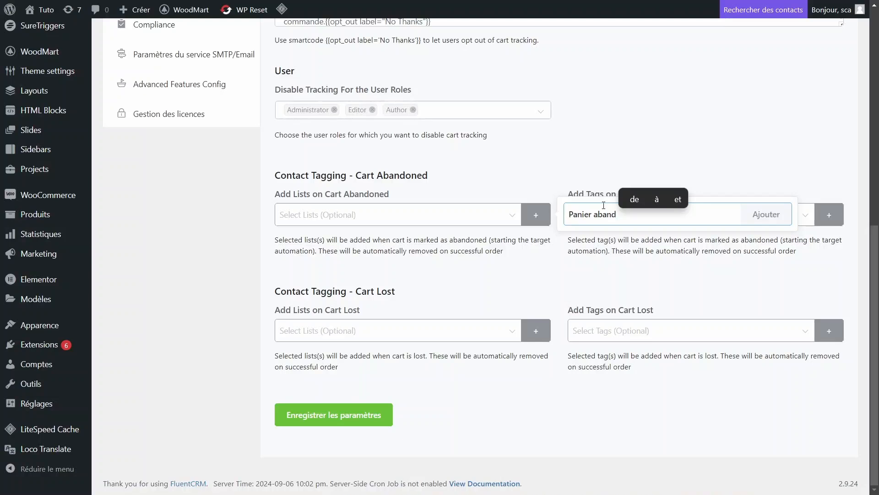
{"action": "type", "text": " c"}
{"action": "key", "text": "BackSpace"}
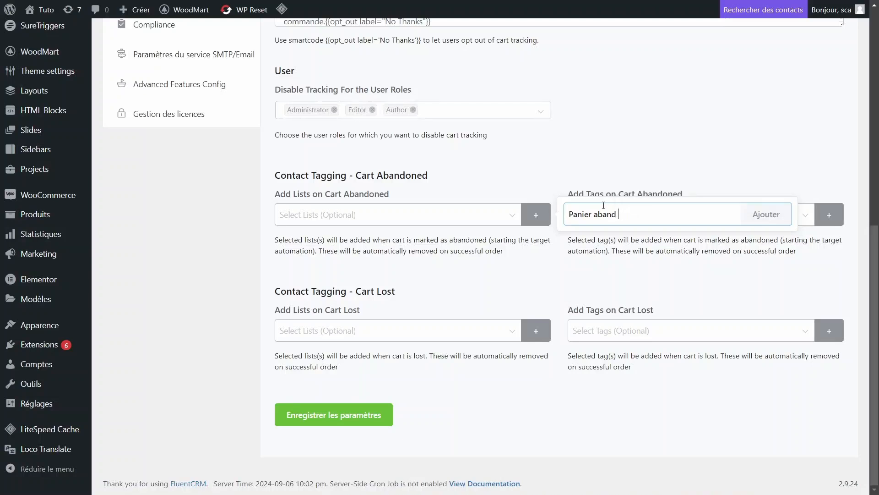
{"action": "type", "text": "lste"}
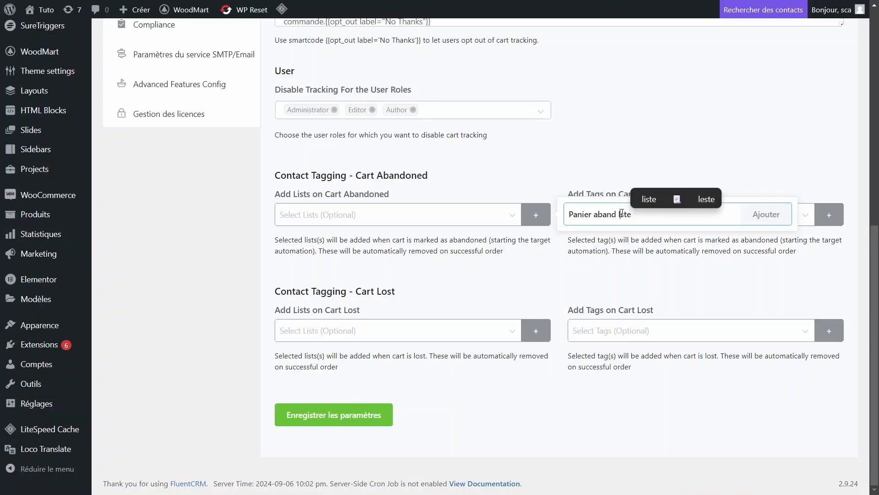
{"action": "type", "text": "i"}
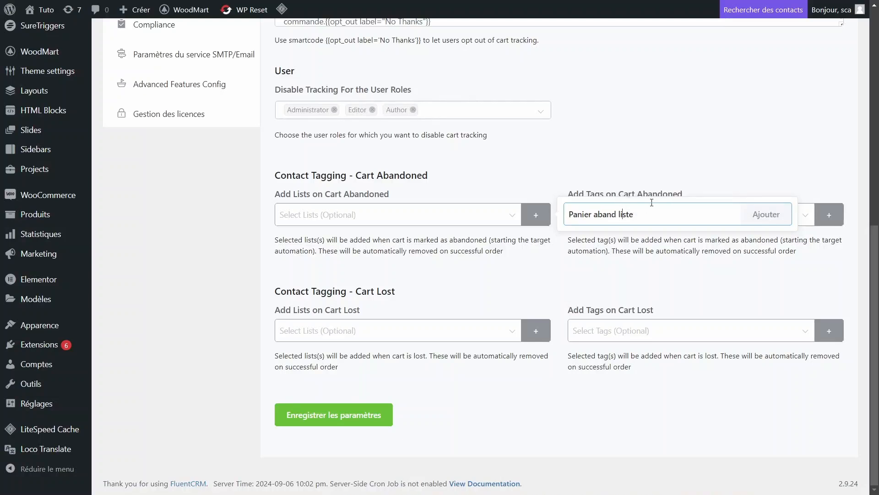
{"action": "left_click", "coordinate": [761, 215]}
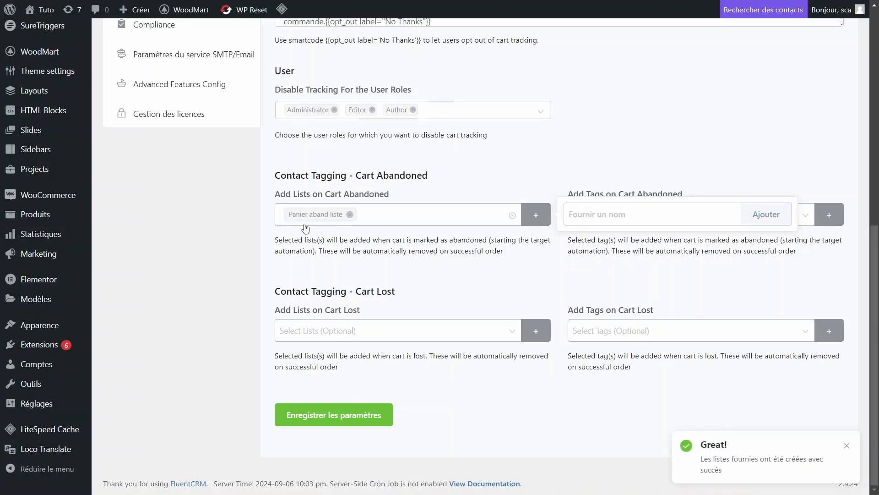
{"action": "left_click", "coordinate": [505, 197]}
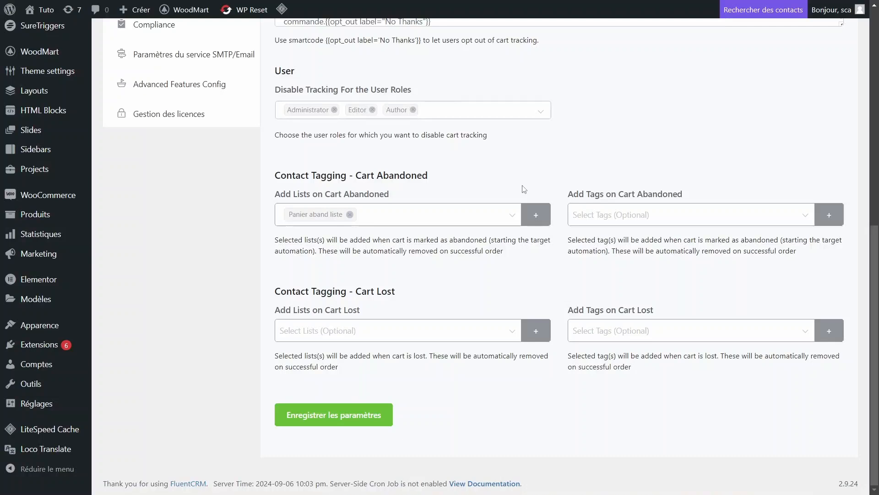
{"action": "left_click", "coordinate": [875, 123]}
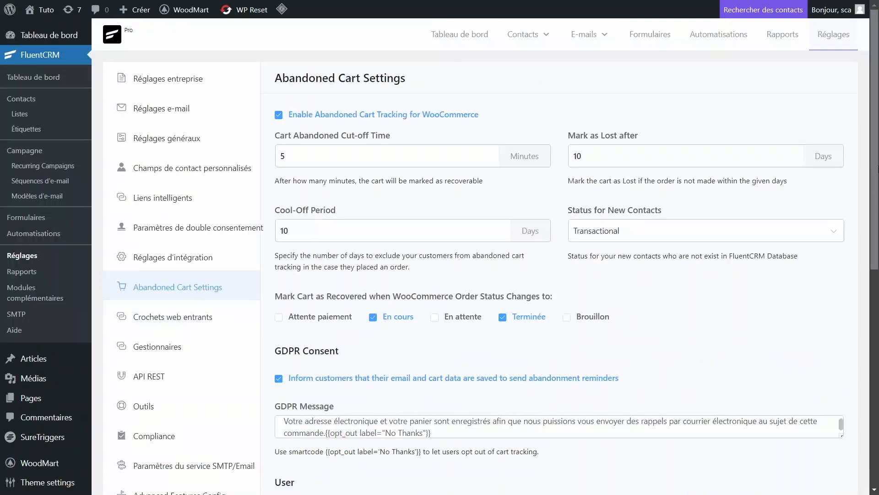
{"action": "double_click", "coordinate": [308, 160]}
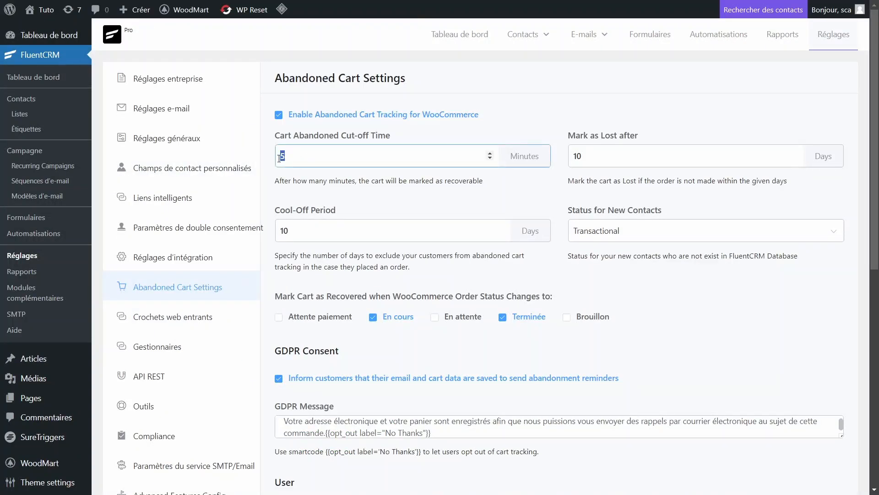
{"action": "left_click", "coordinate": [400, 141]}
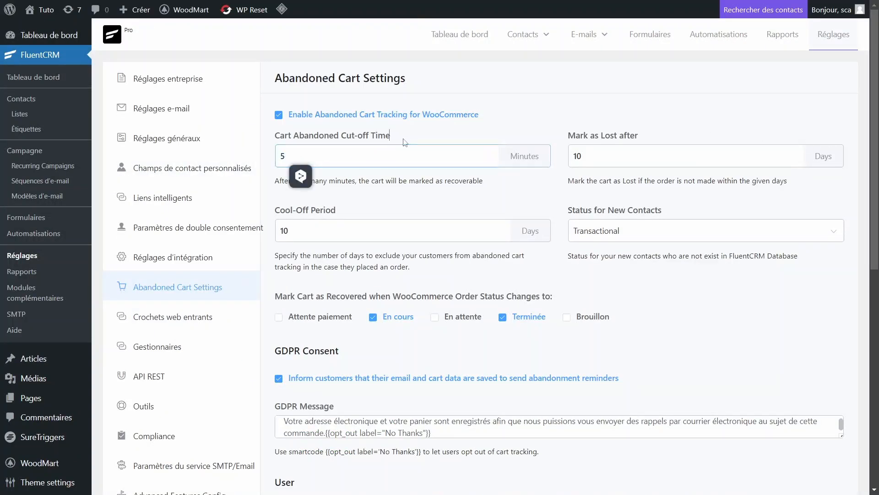
{"action": "scroll", "coordinate": [517, 140], "scroll_direction": "down", "scroll_amount": 6}
{"action": "scroll", "coordinate": [773, 311], "scroll_direction": "down", "scroll_amount": 3}
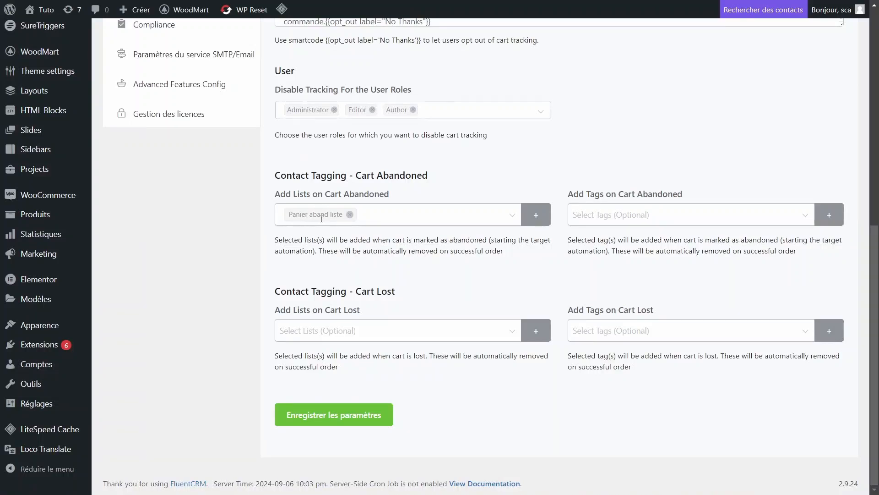
Step: Create the tag "panier aband" under Contact Tagging - Cart Abandoned for contacts whose cart is abandoned
{"action": "type", "text": "panier a"}
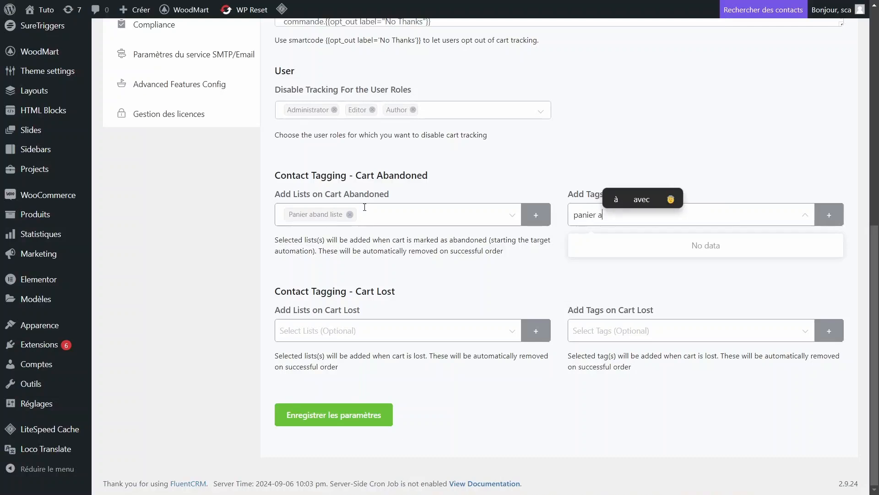
{"action": "type", "text": "band"}
{"action": "key", "text": "Return"}
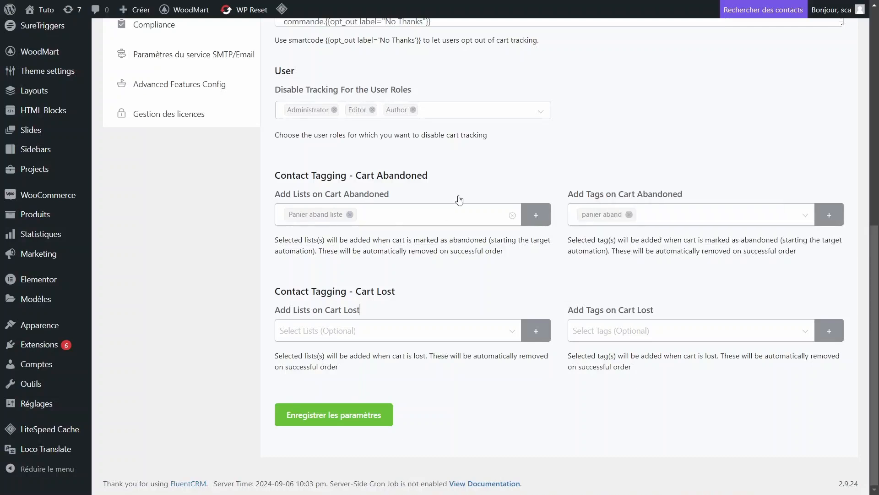
Step: Create a contact list named "Liste panier perdus" and assign it to contacts whose cart is lost
{"action": "left_click", "coordinate": [360, 326]}
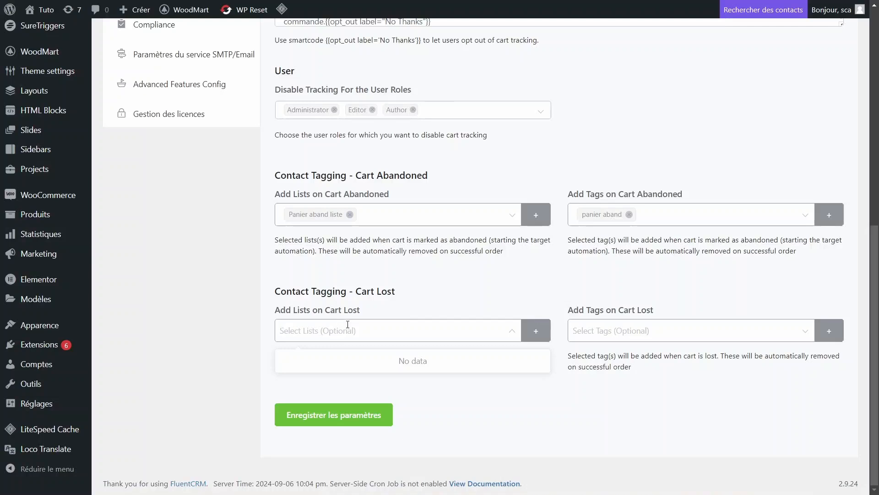
{"action": "left_click", "coordinate": [346, 322]}
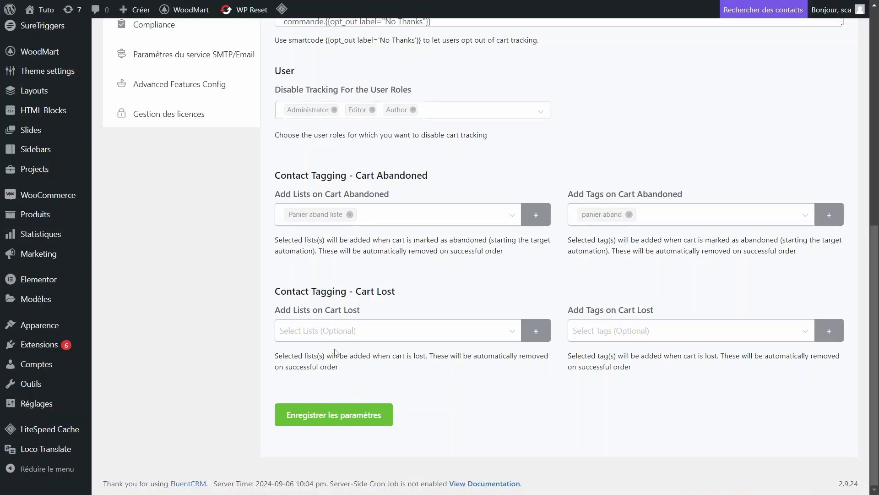
{"action": "left_click", "coordinate": [343, 332]}
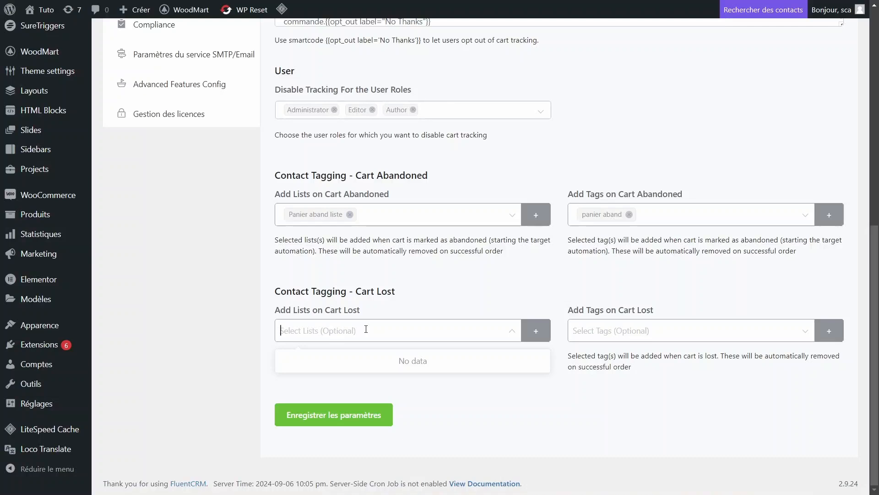
{"action": "key", "text": "BackSpace"}
{"action": "left_click", "coordinate": [536, 334]}
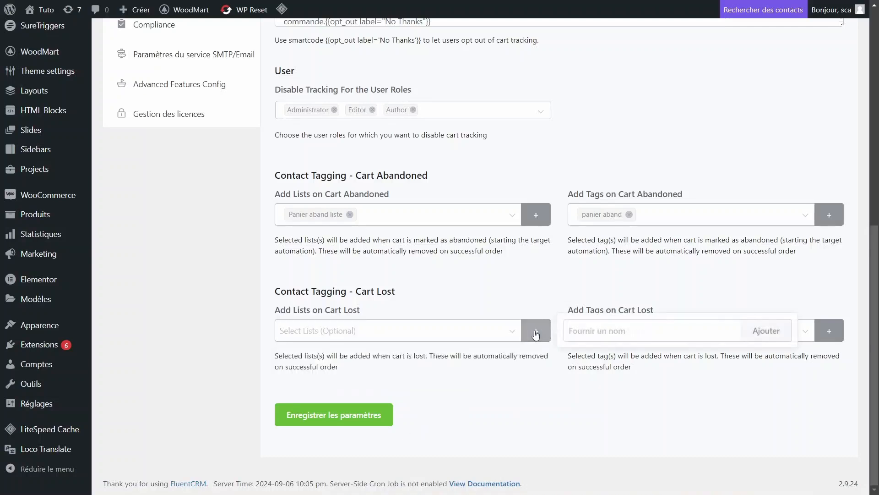
{"action": "left_click", "coordinate": [619, 335]}
{"action": "type", "text": "L"}
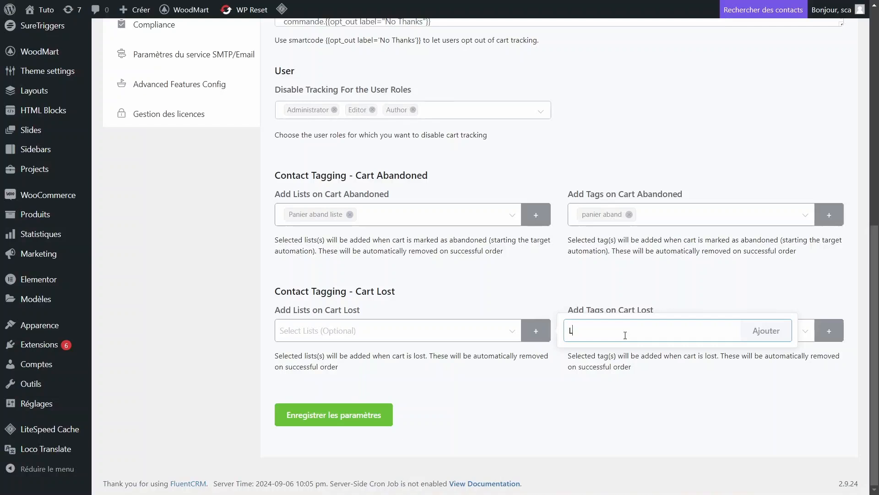
{"action": "type", "text": "iste panier abandonn"}
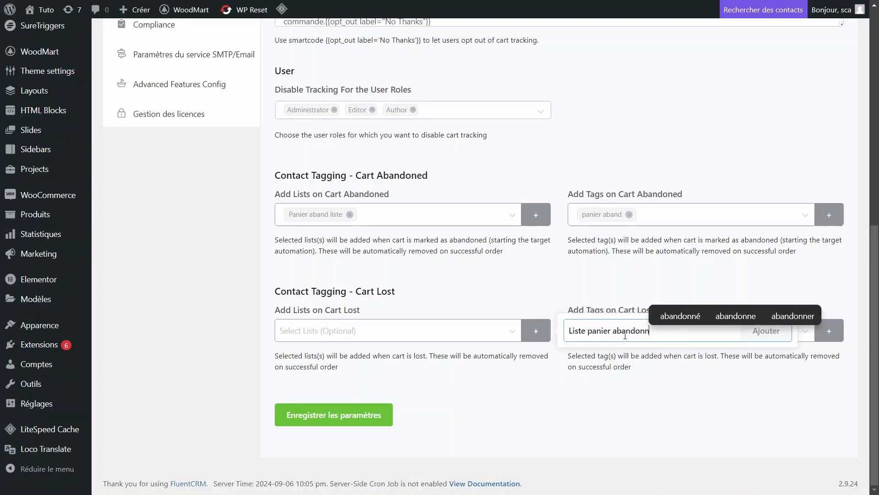
{"action": "type", "text": "és"}
{"action": "double_click", "coordinate": [637, 330]}
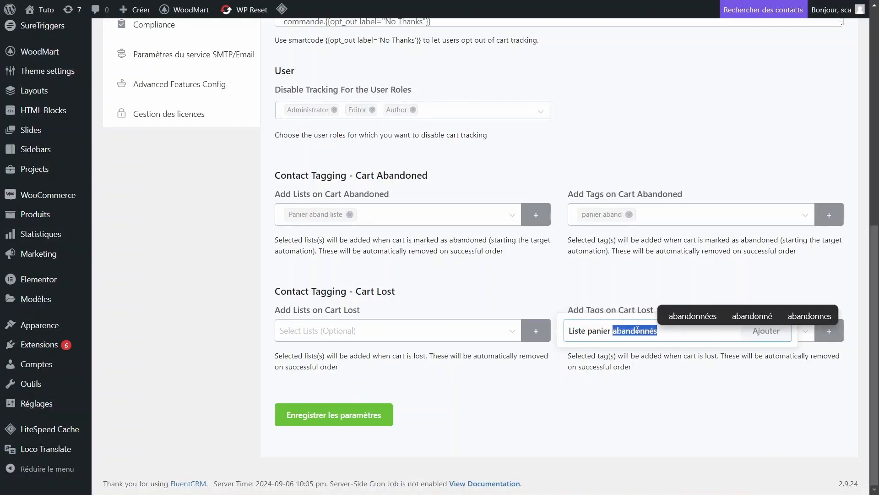
{"action": "type", "text": "perdus"}
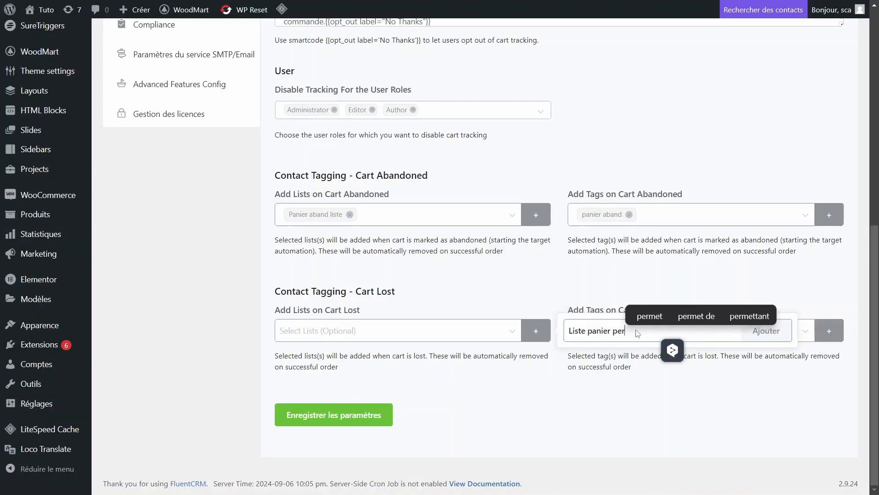
{"action": "key", "text": "Return"}
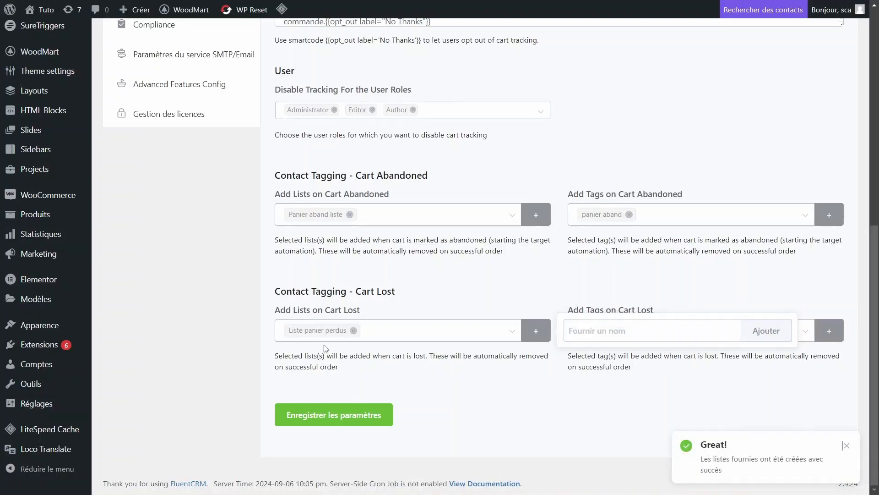
{"action": "left_click", "coordinate": [324, 339]}
{"action": "left_click", "coordinate": [456, 318]}
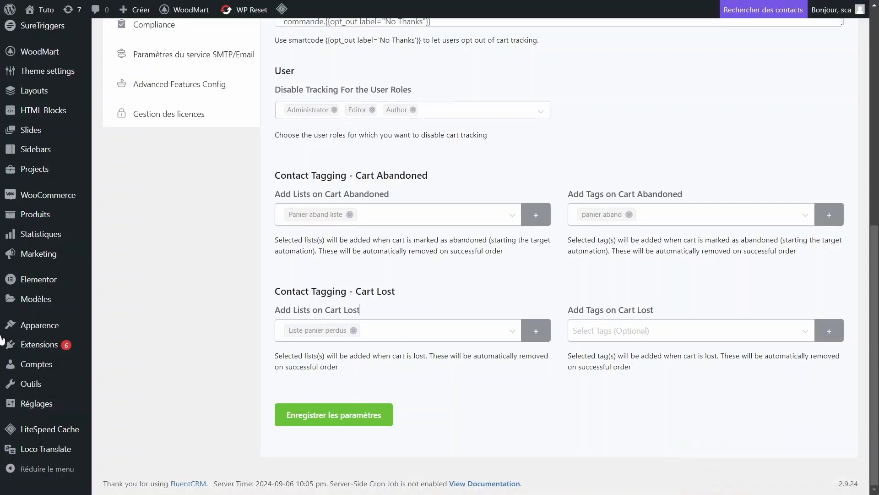
Step: Create the tag "panier perdus" for contacts whose cart is lost and save the abandoned cart settings
{"action": "left_click", "coordinate": [601, 330]}
{"action": "type", "text": "panier "}
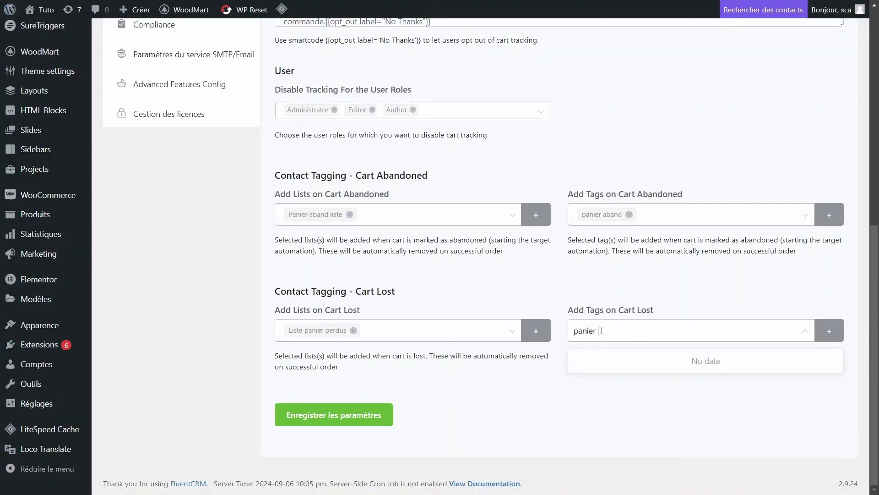
{"action": "type", "text": "per"}
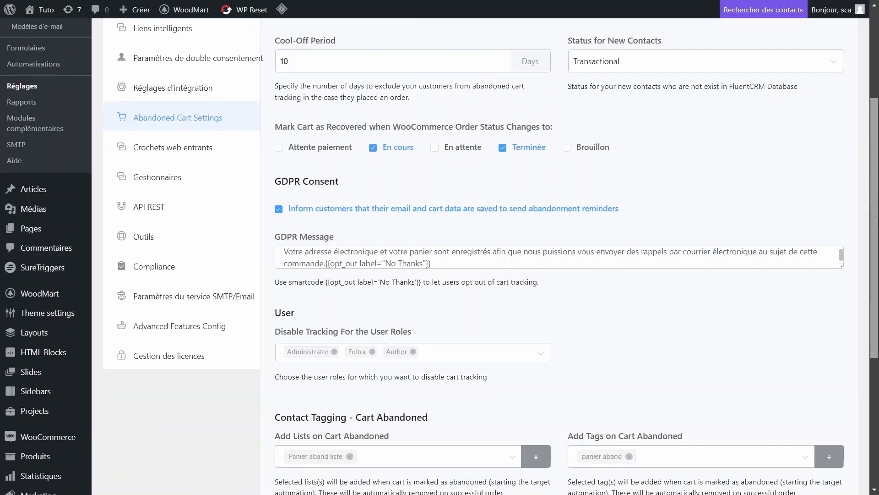
{"action": "scroll", "coordinate": [558, 256], "scroll_direction": "down", "scroll_amount": 2}
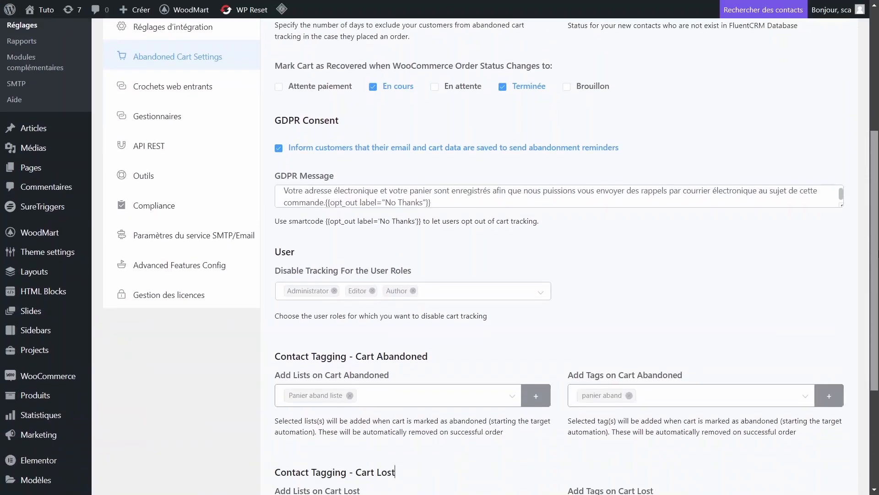
{"action": "scroll", "coordinate": [395, 471], "scroll_direction": "down", "scroll_amount": 4}
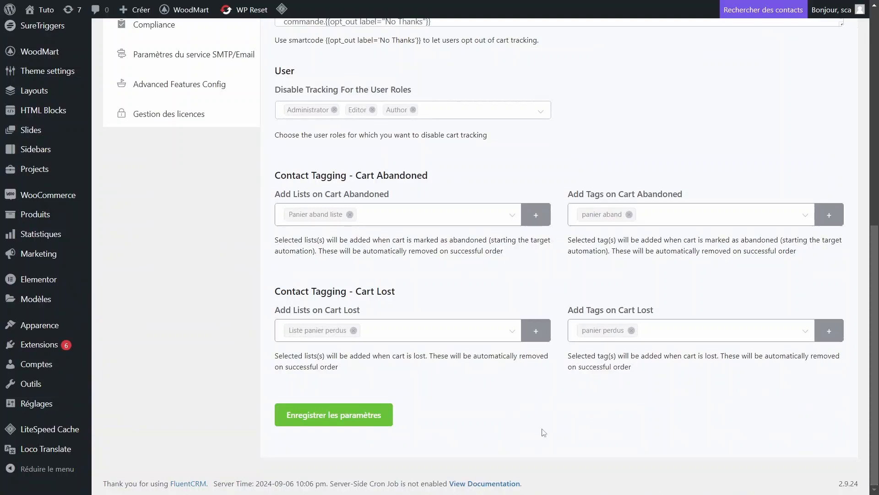
{"action": "left_click", "coordinate": [341, 425]}
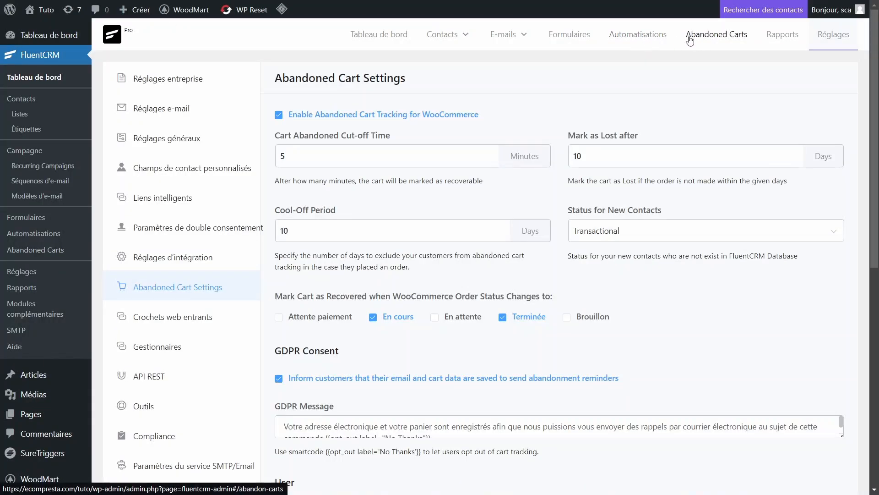
Step: Create a new automation funnel by importing the pre-built Abandoned Cart Automation template
{"action": "left_click", "coordinate": [640, 38]}
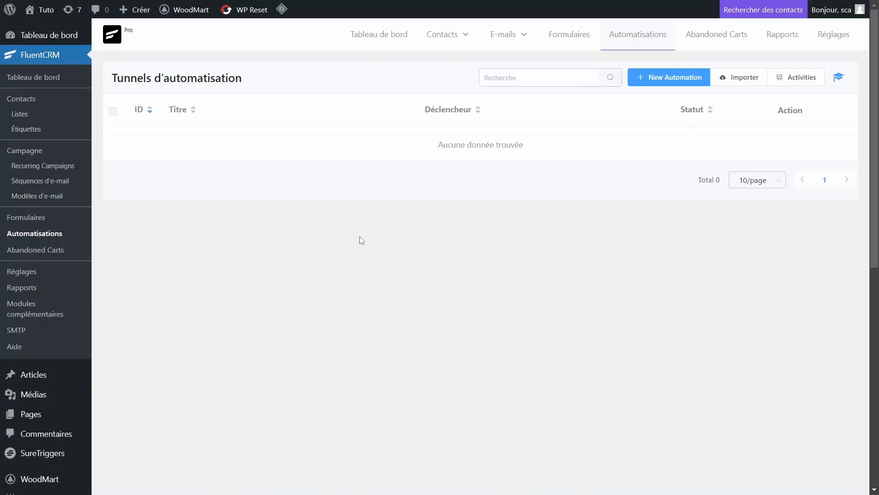
{"action": "left_click", "coordinate": [699, 81]}
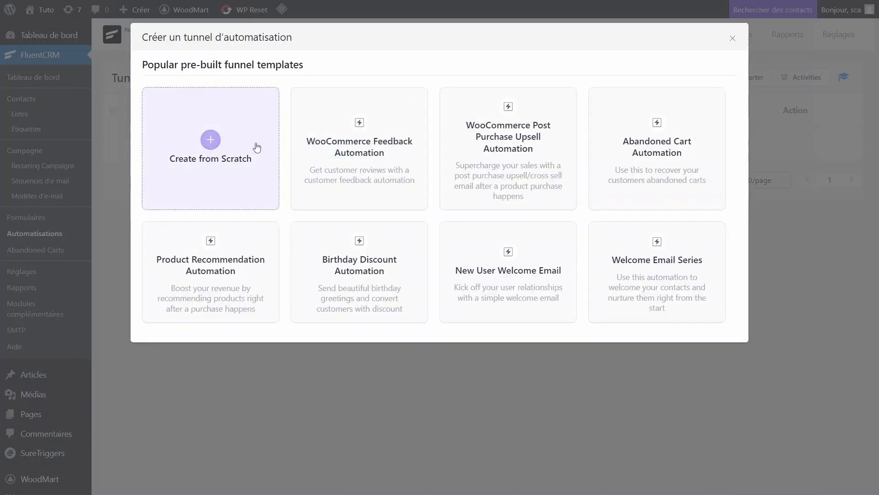
{"action": "mouse_move", "coordinate": [638, 139]}
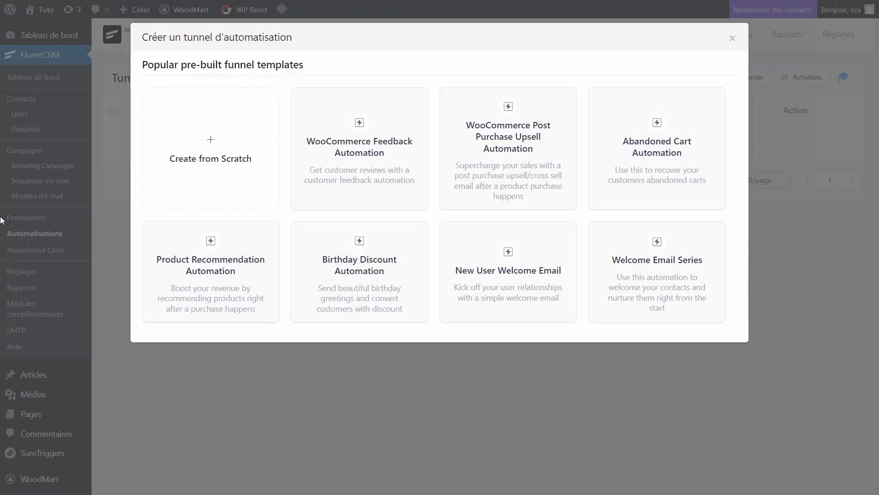
{"action": "mouse_move", "coordinate": [658, 173]}
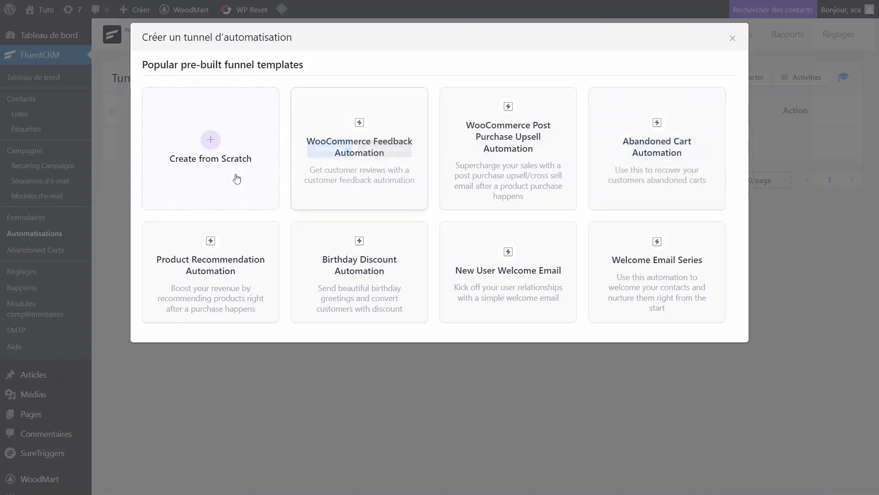
{"action": "mouse_move", "coordinate": [634, 158]}
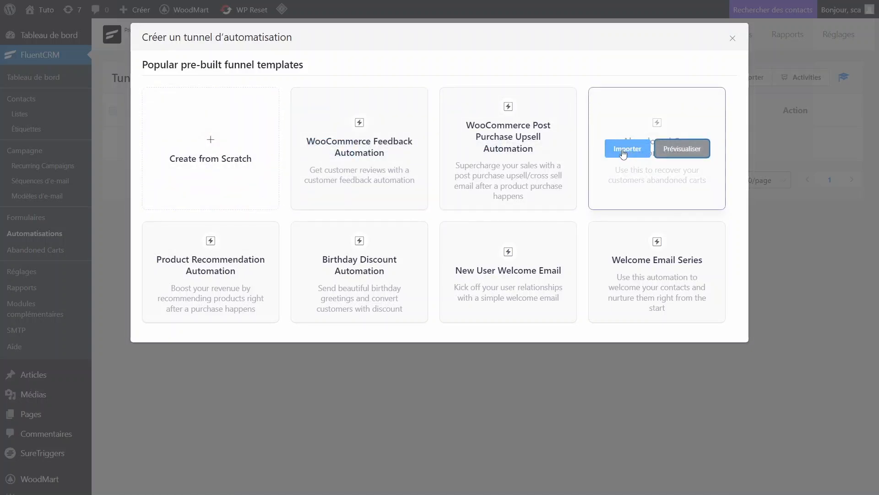
{"action": "left_click", "coordinate": [623, 151]}
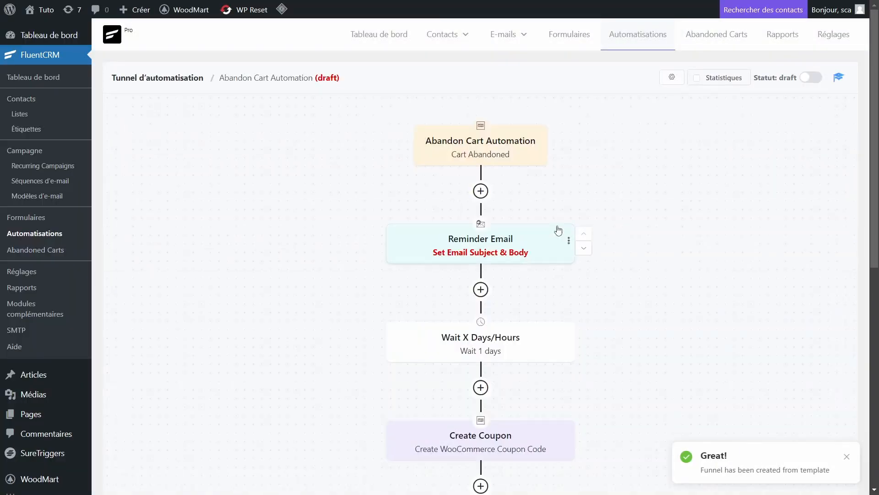
Step: Review the imported Abandon Cart Automation funnel's blocks and its Cart Abandoned trigger settings, including the automation name and priority
{"action": "scroll", "coordinate": [559, 230], "scroll_direction": "down", "scroll_amount": 9}
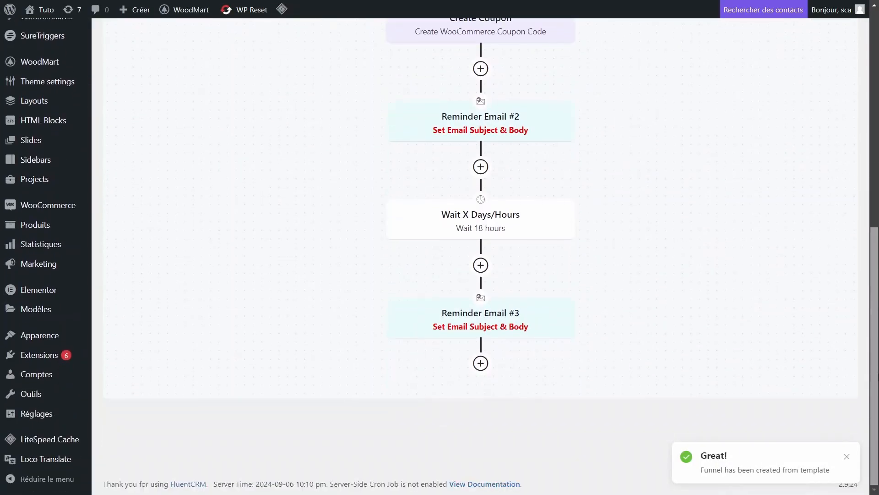
{"action": "scroll", "coordinate": [357, 232], "scroll_direction": "up", "scroll_amount": 10}
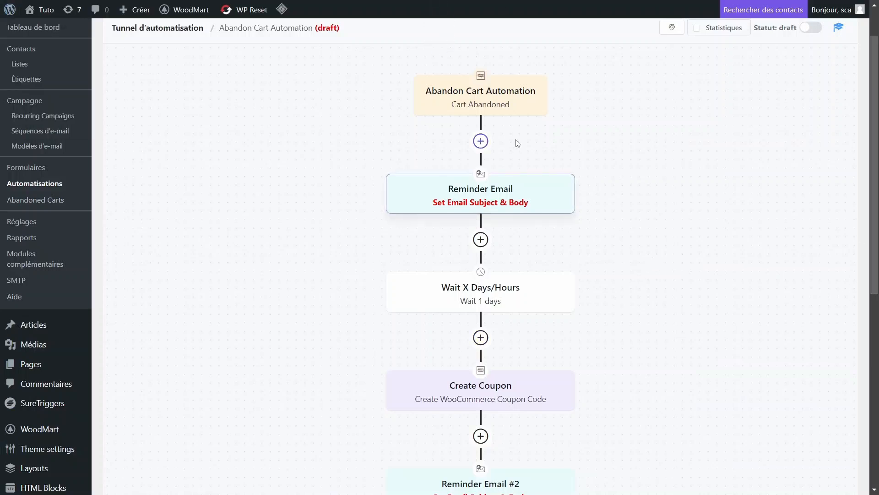
{"action": "left_click", "coordinate": [490, 96]}
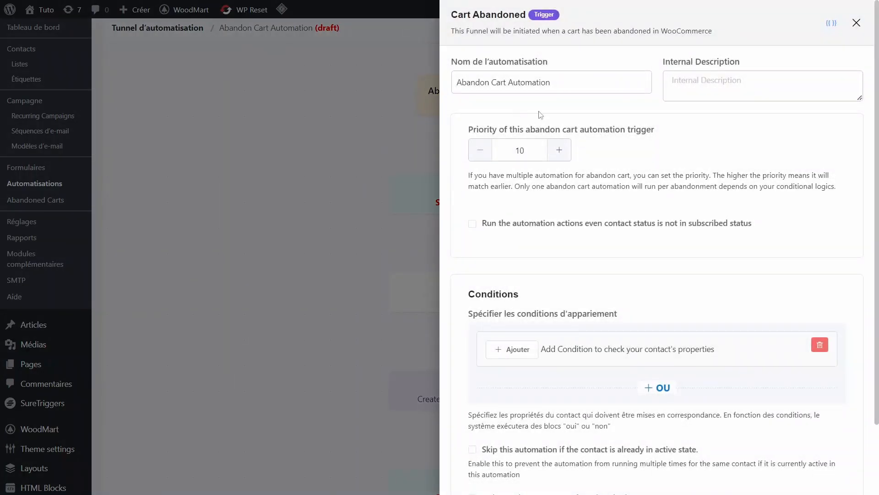
{"action": "left_click_drag", "start_coordinate": [553, 82], "coordinate": [465, 80]}
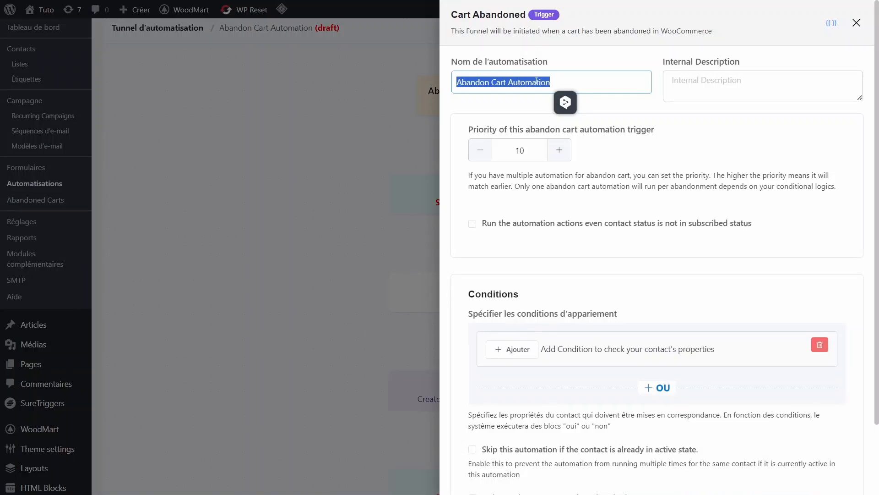
{"action": "left_click", "coordinate": [544, 175]}
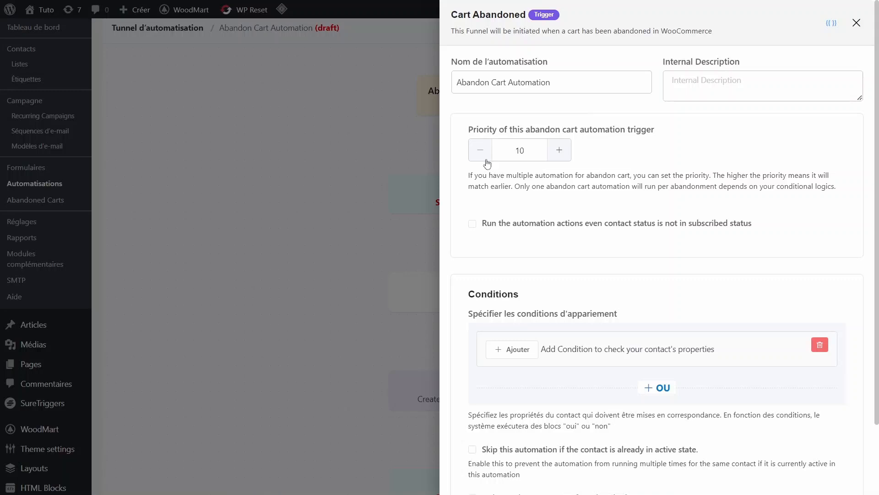
{"action": "scroll", "coordinate": [611, 196], "scroll_direction": "down", "scroll_amount": 2}
{"action": "scroll", "coordinate": [610, 196], "scroll_direction": "up", "scroll_amount": 2}
{"action": "double_click", "coordinate": [514, 150]}
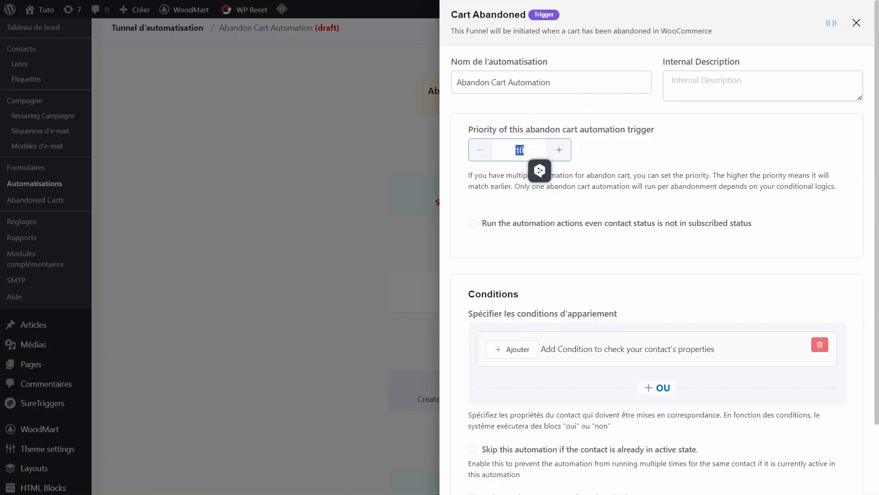
{"action": "left_click", "coordinate": [511, 151]}
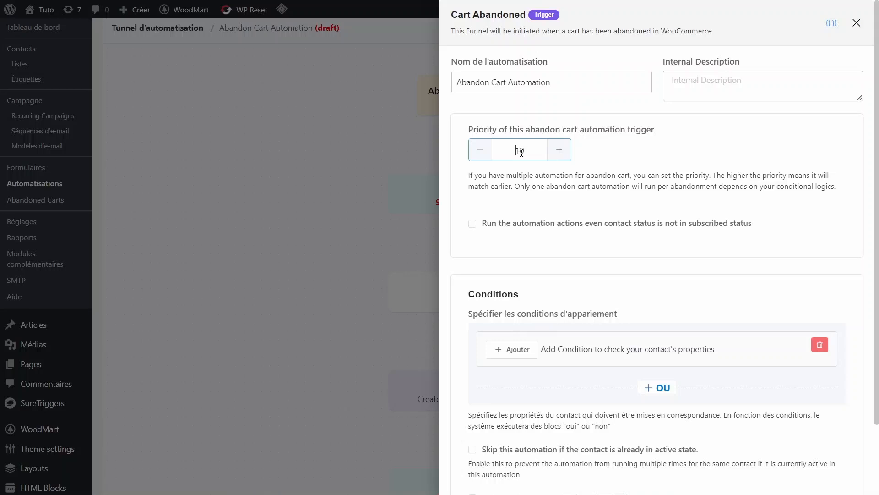
{"action": "left_click_drag", "start_coordinate": [521, 150], "coordinate": [515, 150]}
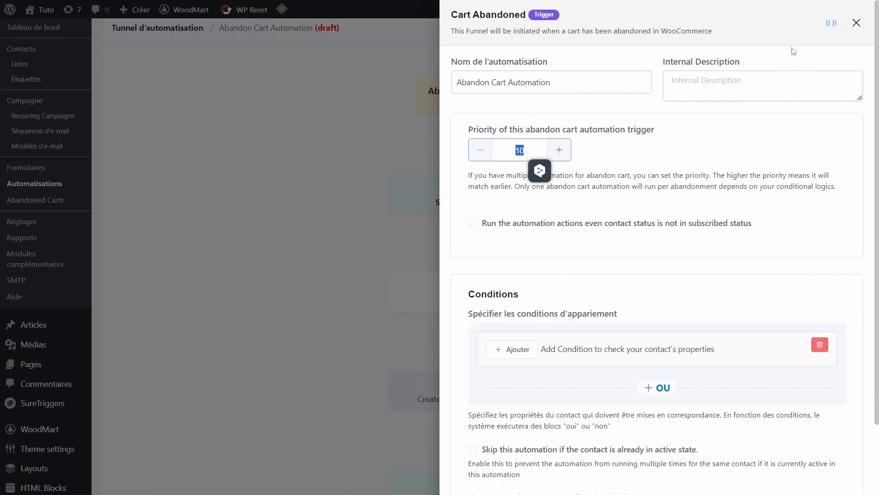
{"action": "left_click", "coordinate": [856, 23]}
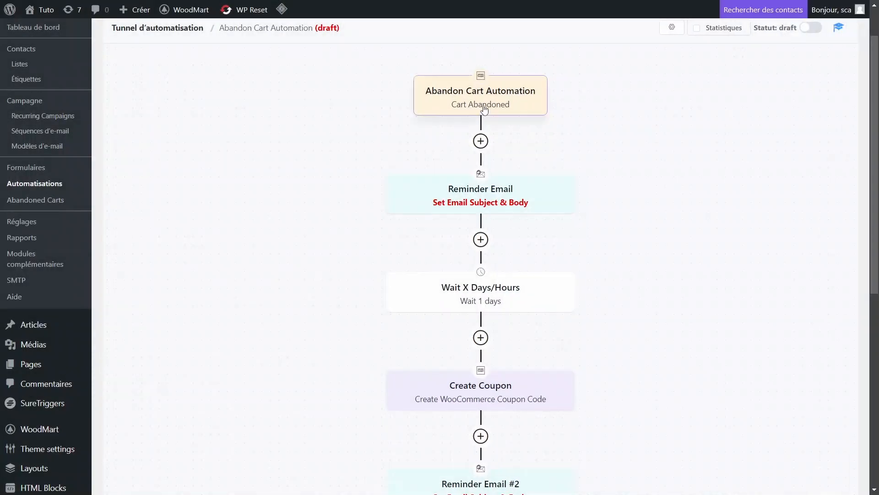
{"action": "left_click", "coordinate": [487, 104]}
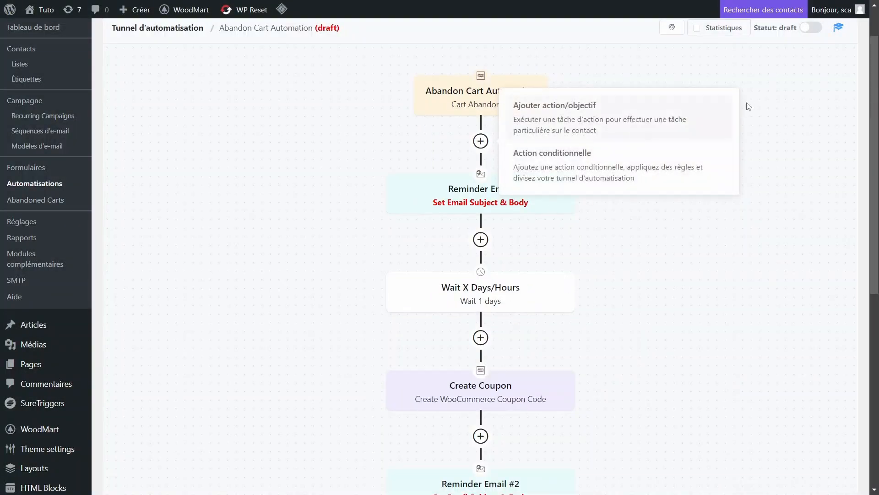
{"action": "left_click", "coordinate": [363, 168]}
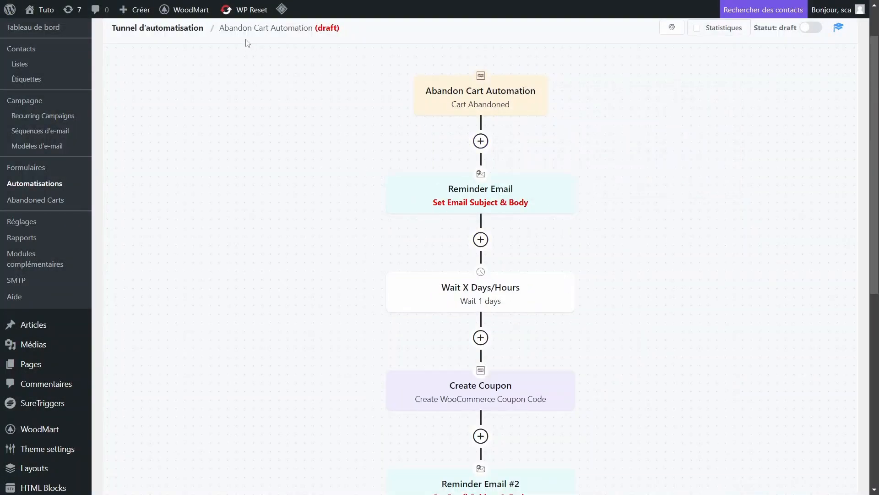
Step: Create an automation funnel from scratch named "Automatisation panier abnd" with the WooCommerce Cart Abandoned trigger
{"action": "left_click", "coordinate": [191, 31]}
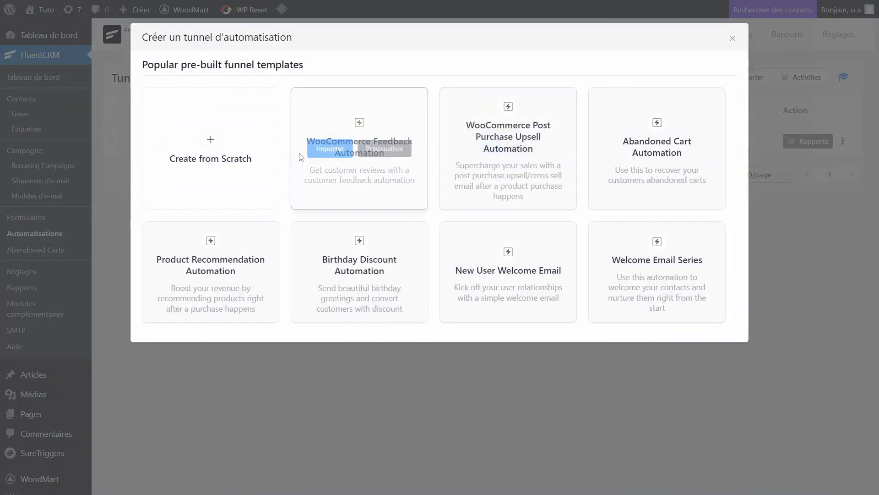
{"action": "left_click", "coordinate": [210, 142]}
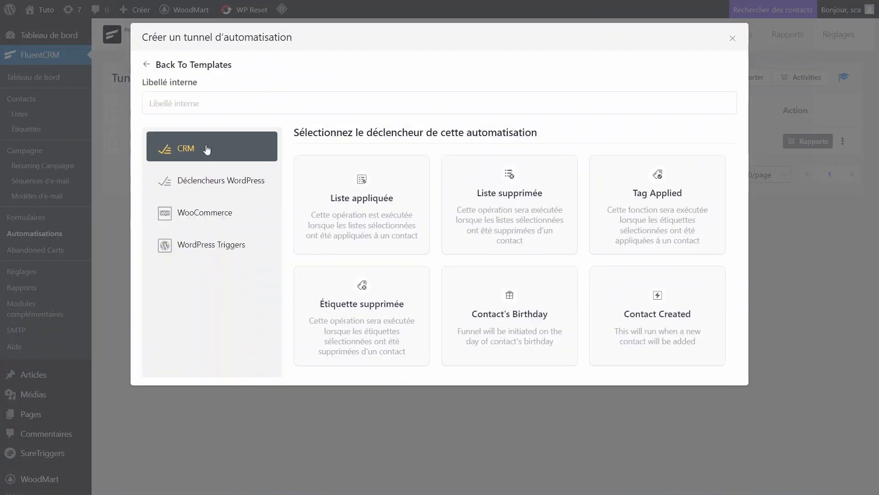
{"action": "left_click", "coordinate": [147, 64]}
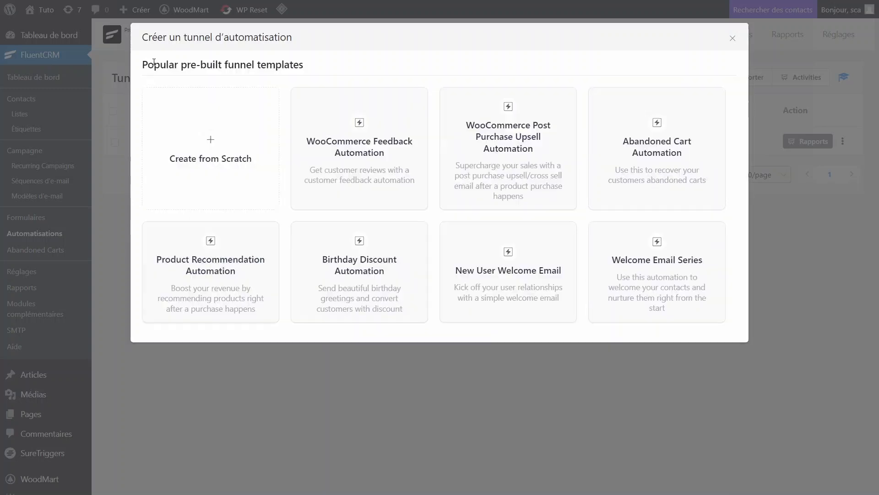
{"action": "left_click", "coordinate": [212, 151]}
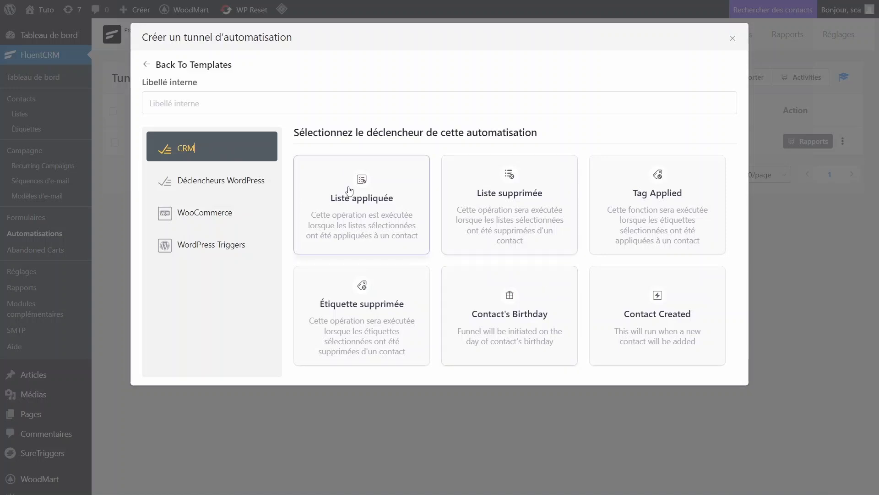
{"action": "left_click", "coordinate": [198, 213]}
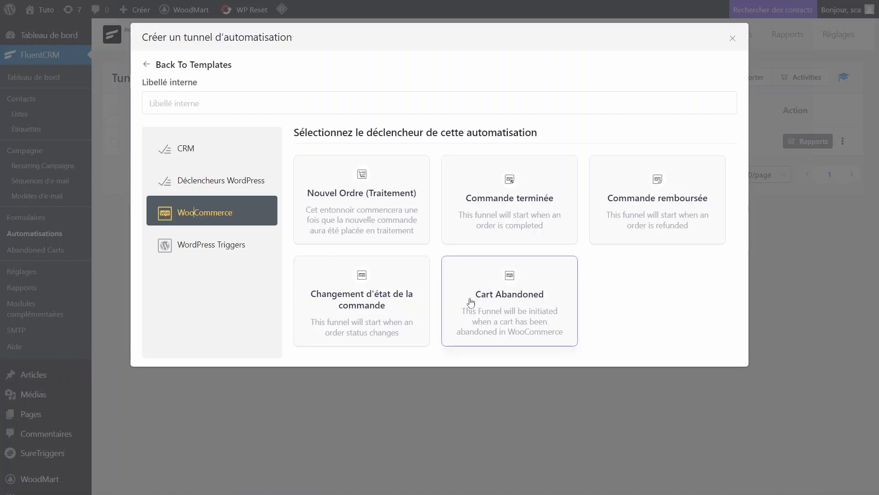
{"action": "left_click", "coordinate": [498, 304]}
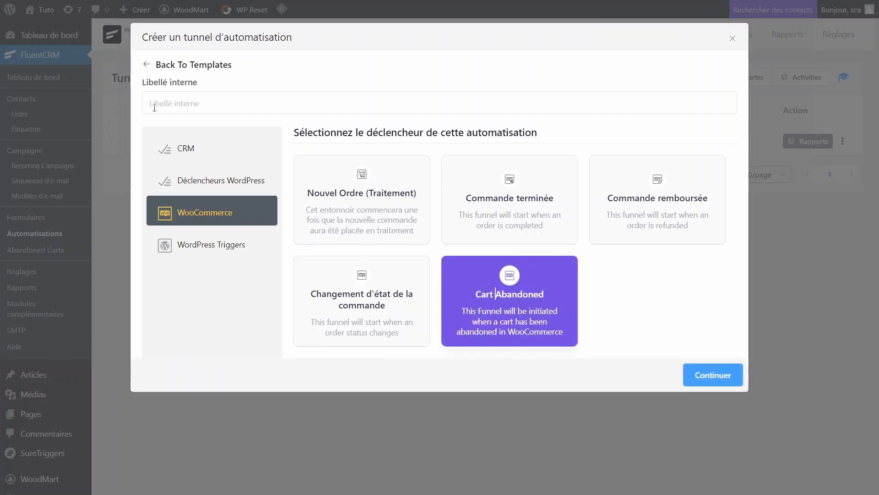
{"action": "left_click", "coordinate": [179, 98]}
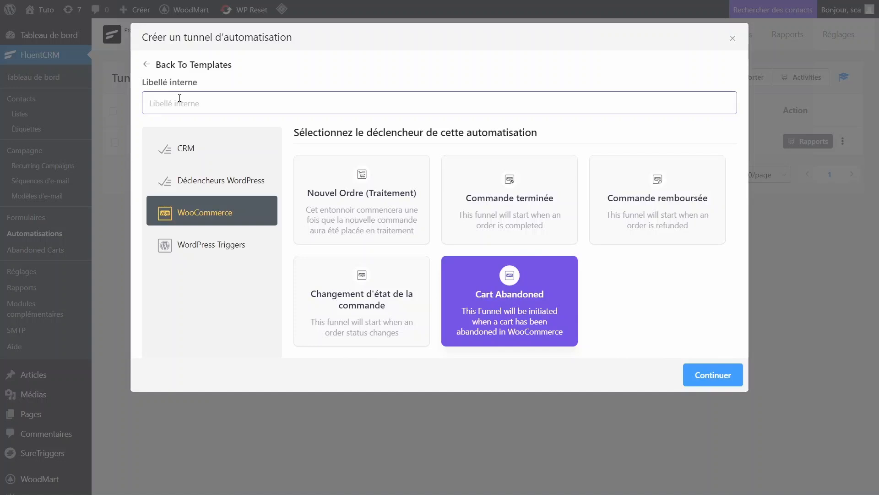
{"action": "type", "text": "Automatisation panier abnd"}
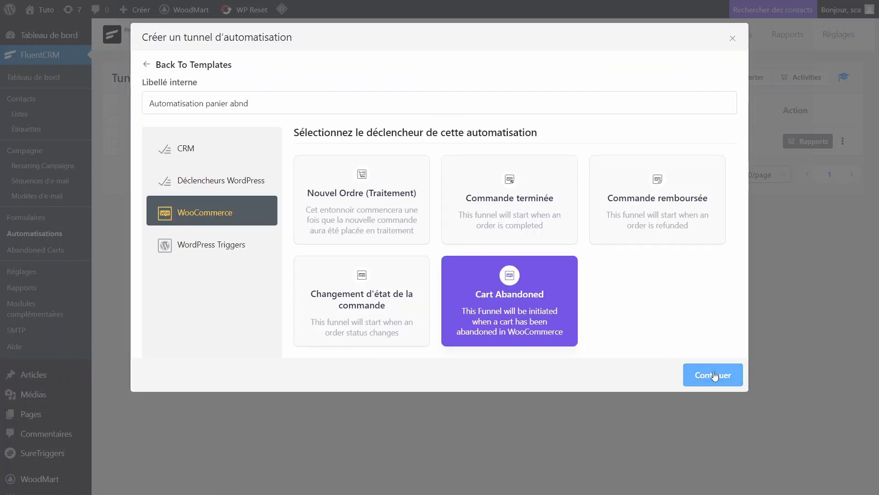
{"action": "left_click", "coordinate": [713, 374]}
Step: Set the trigger priority to 11 and enable running the automation actions even when the contact is not in subscribed status
{"action": "scroll", "coordinate": [534, 295], "scroll_direction": "up", "scroll_amount": 2}
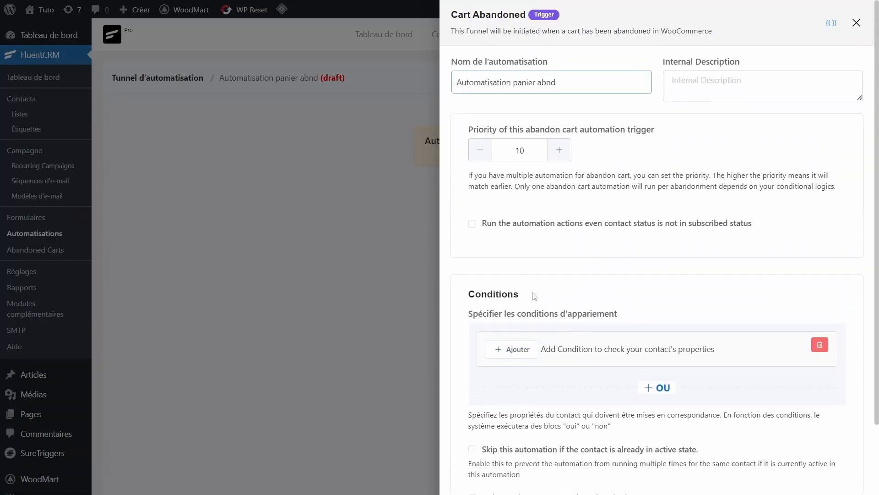
{"action": "scroll", "coordinate": [534, 296], "scroll_direction": "down", "scroll_amount": 2}
{"action": "scroll", "coordinate": [536, 296], "scroll_direction": "up", "scroll_amount": 2}
{"action": "triple_click", "coordinate": [552, 83]}
{"action": "left_click_drag", "start_coordinate": [522, 152], "coordinate": [494, 151]}
{"action": "left_click", "coordinate": [558, 150]}
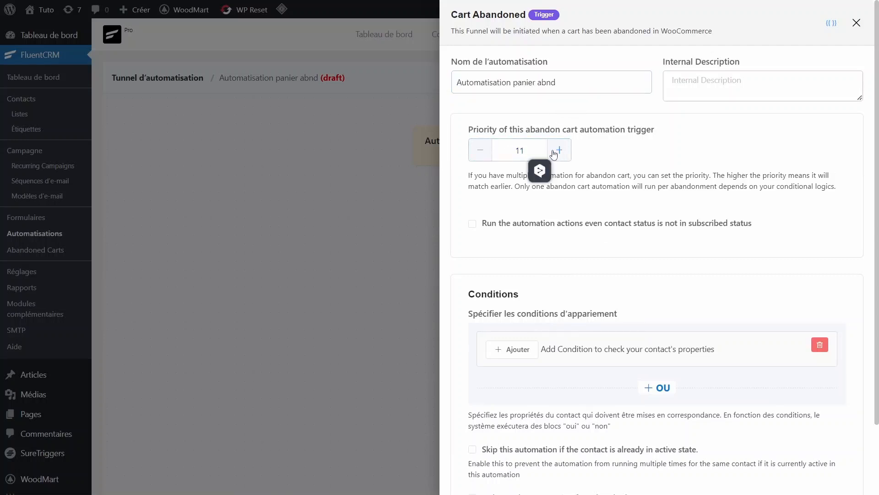
{"action": "left_click_drag", "start_coordinate": [524, 153], "coordinate": [471, 171]}
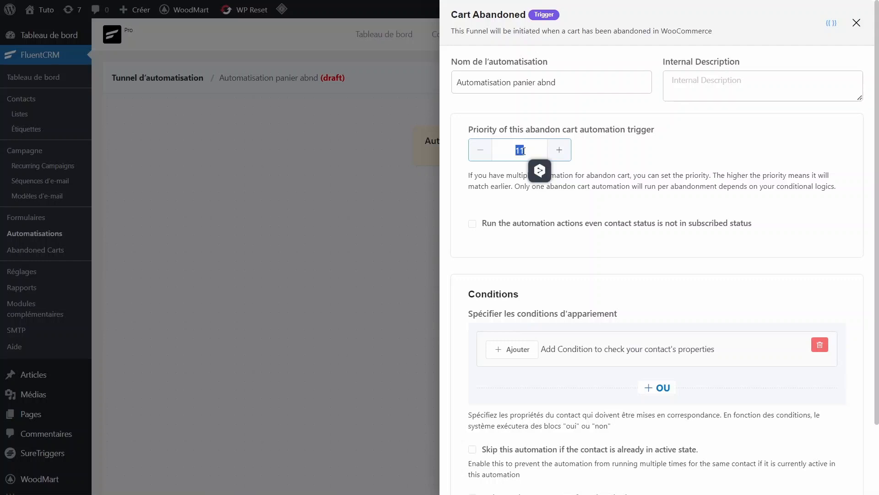
{"action": "left_click", "coordinate": [520, 172]}
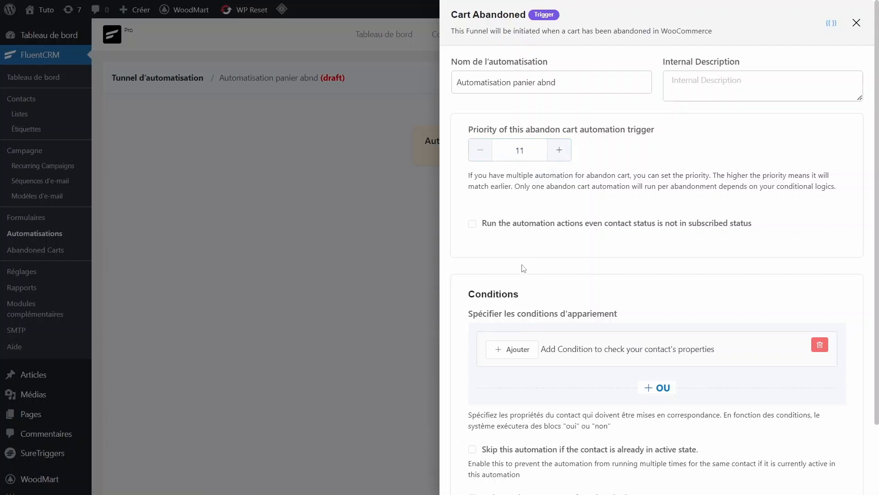
{"action": "left_click", "coordinate": [477, 224]}
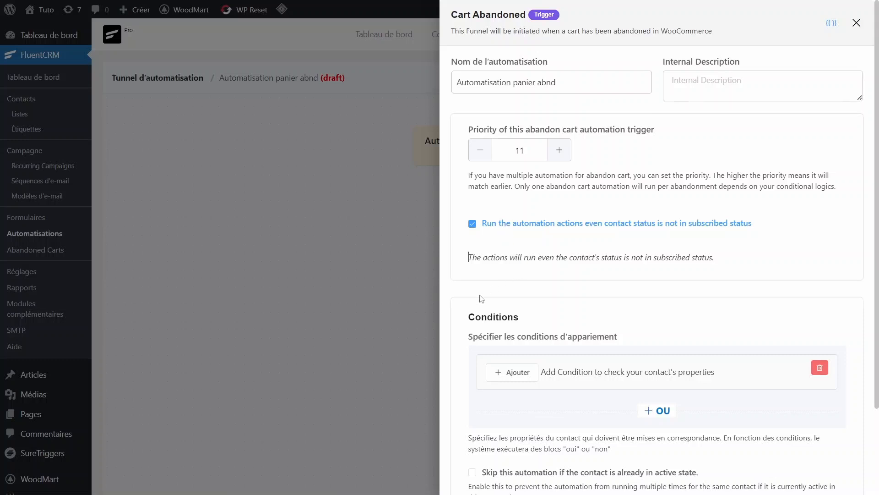
Step: Examine the condition properties available for the trigger under Cart Data and WooCommerce
{"action": "left_click_drag", "start_coordinate": [878, 213], "coordinate": [878, 362]}
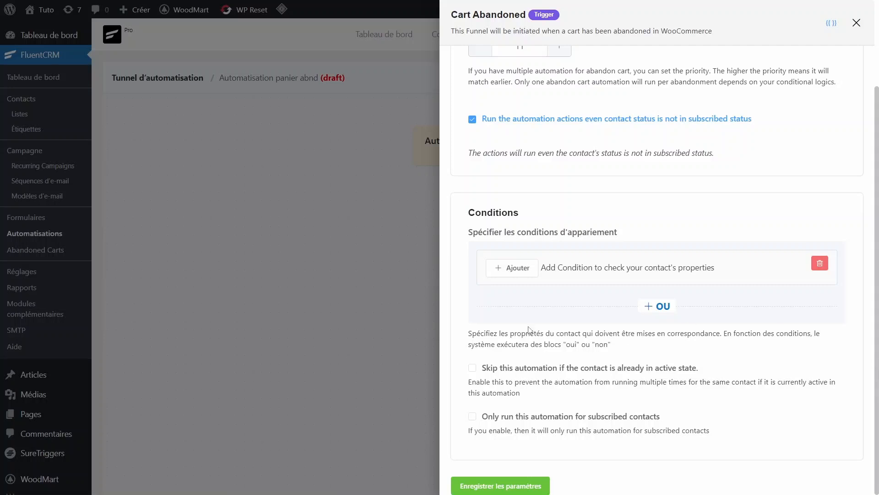
{"action": "left_click", "coordinate": [515, 269]}
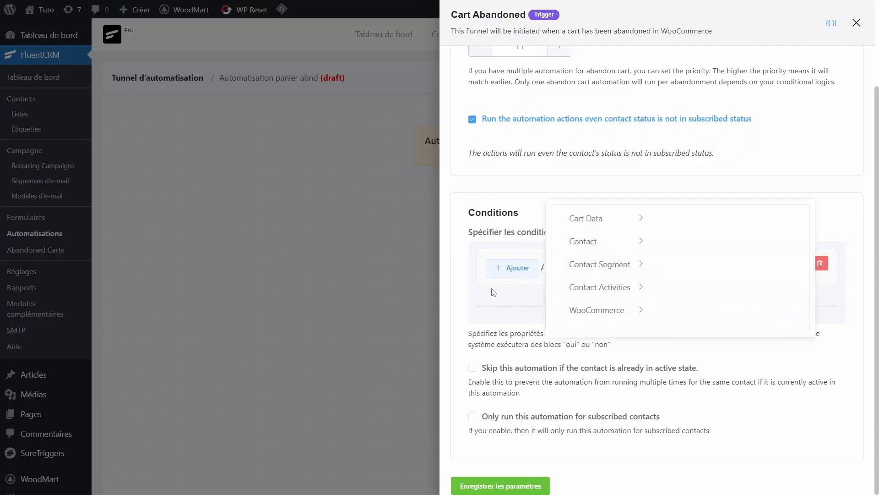
{"action": "left_click", "coordinate": [602, 226]}
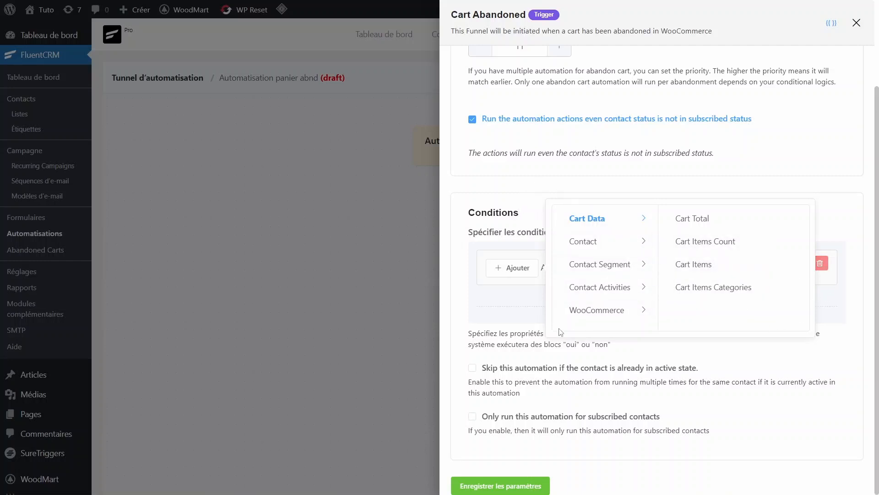
{"action": "scroll", "coordinate": [516, 328], "scroll_direction": "up", "scroll_amount": 3}
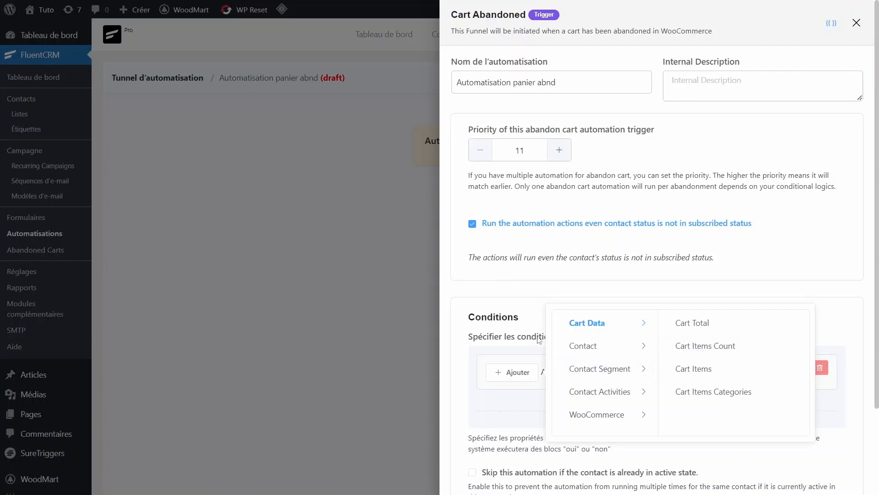
{"action": "scroll", "coordinate": [539, 291], "scroll_direction": "down", "scroll_amount": 3}
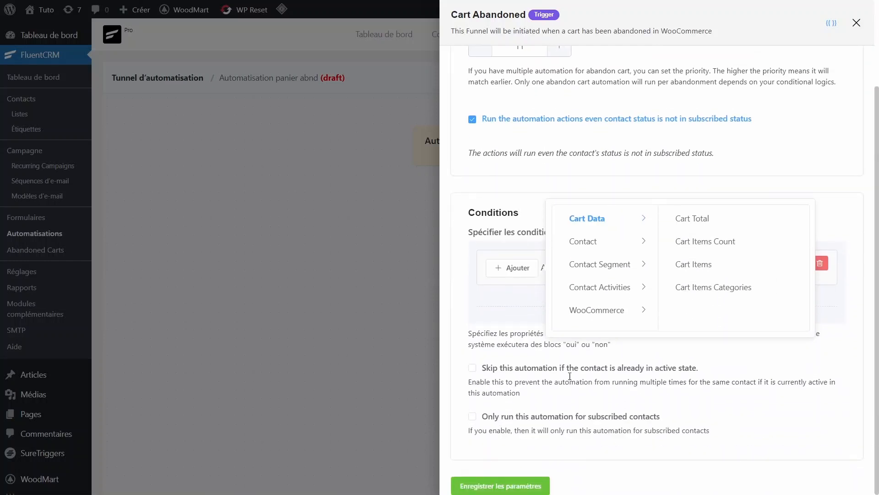
{"action": "left_click", "coordinate": [630, 316]}
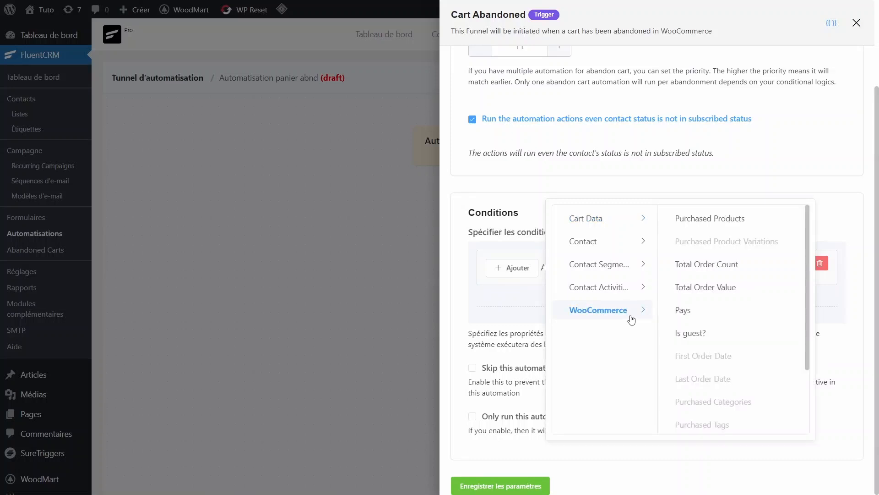
{"action": "left_click", "coordinate": [612, 225]}
{"action": "left_click", "coordinate": [518, 273]}
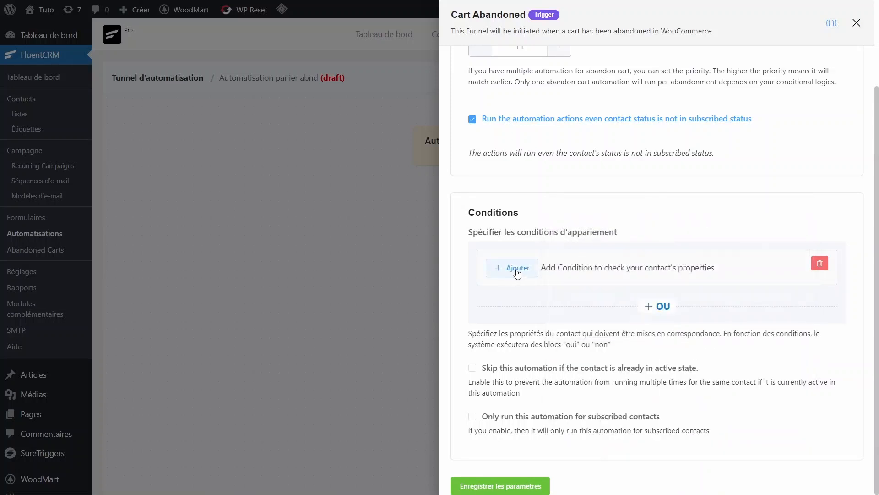
{"action": "scroll", "coordinate": [576, 389], "scroll_direction": "up", "scroll_amount": 1}
{"action": "scroll", "coordinate": [577, 392], "scroll_direction": "down", "scroll_amount": 1}
Step: Save the trigger with skipping enabled for contacts already in active state, and return to the list of automation funnels
{"action": "left_click", "coordinate": [476, 370]}
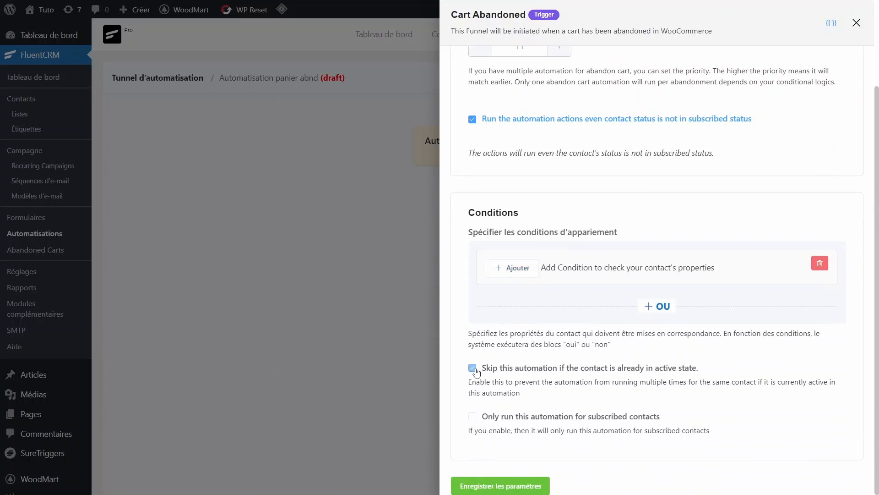
{"action": "left_click", "coordinate": [474, 369]}
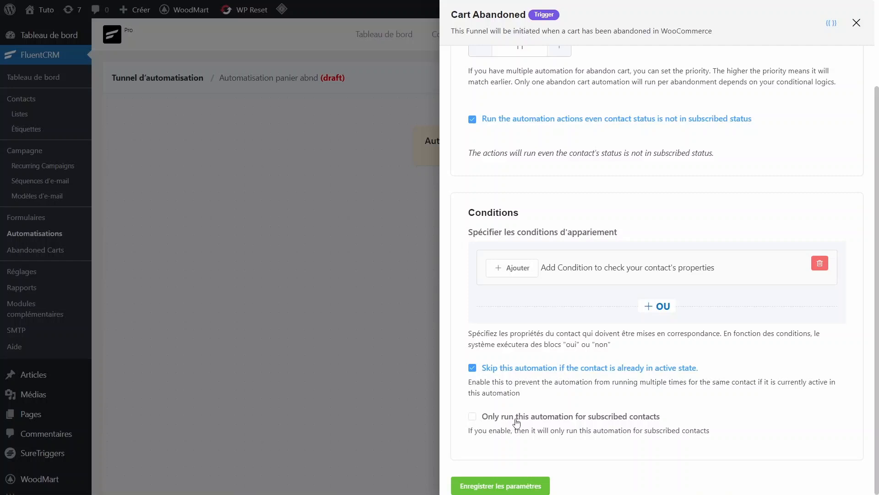
{"action": "left_click", "coordinate": [472, 416]}
{"action": "left_click", "coordinate": [472, 416]}
{"action": "left_click", "coordinate": [507, 486]}
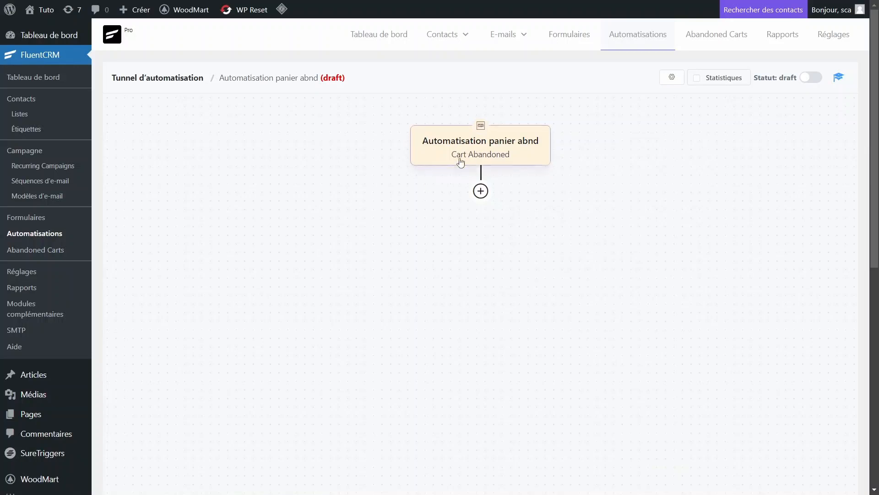
{"action": "left_click", "coordinate": [640, 43]}
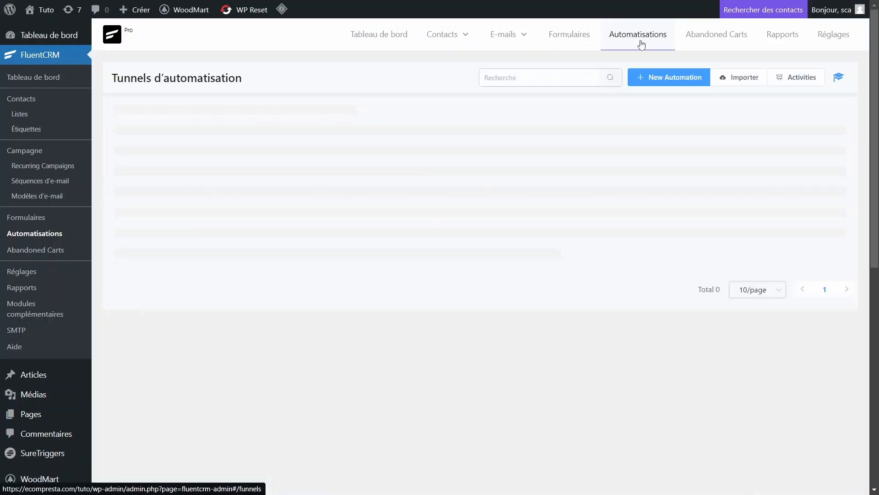
Step: Open the Reminder Email action of the Abandon Cart Automation funnel and set its subject to "Vous avez oublié des articles dans votre panier"
{"action": "left_click", "coordinate": [245, 171]}
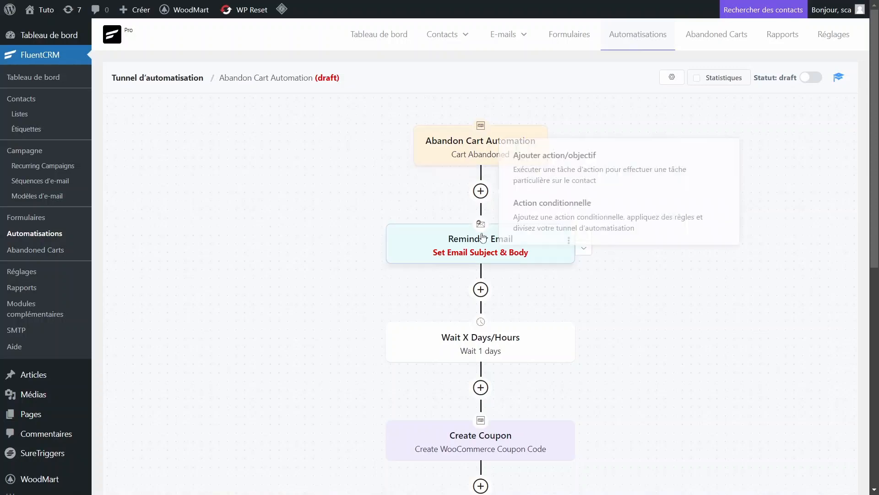
{"action": "left_click", "coordinate": [484, 248]}
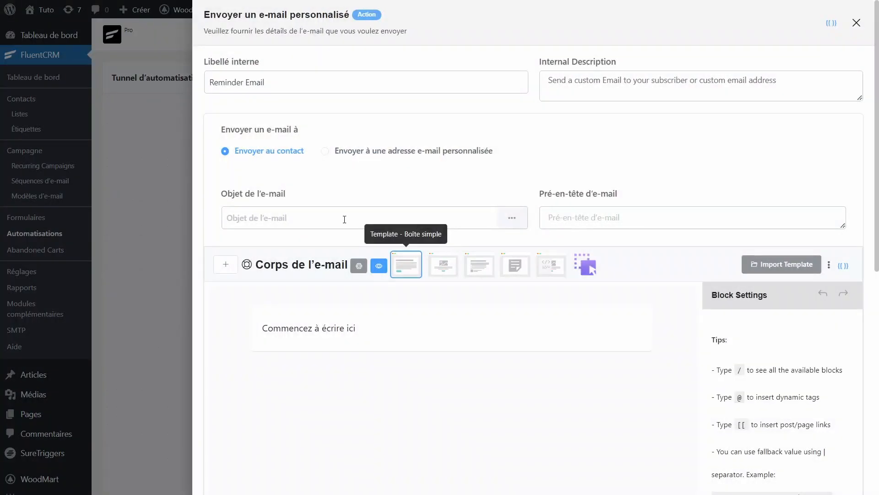
{"action": "left_click", "coordinate": [334, 215]}
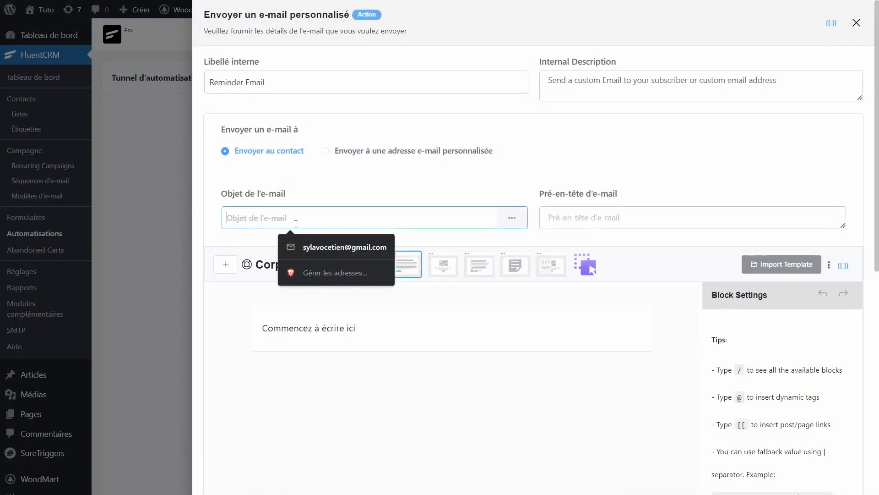
{"action": "triple_click", "coordinate": [247, 79]}
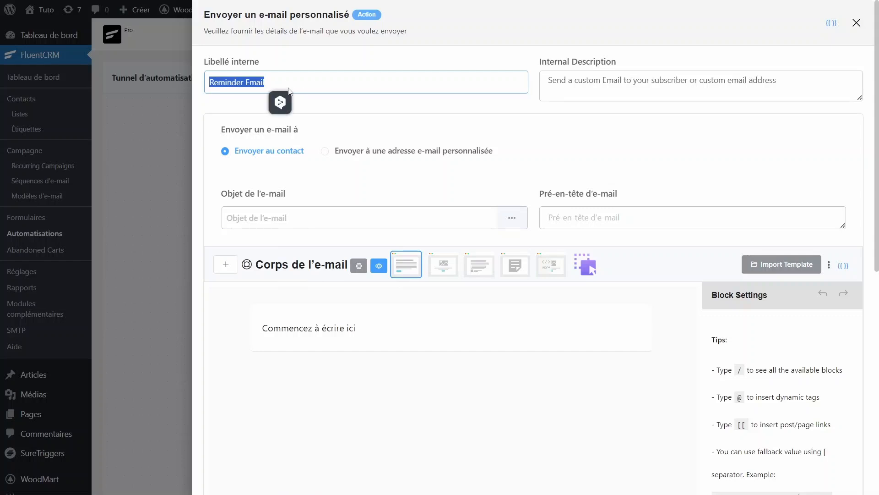
{"action": "left_click", "coordinate": [262, 222]}
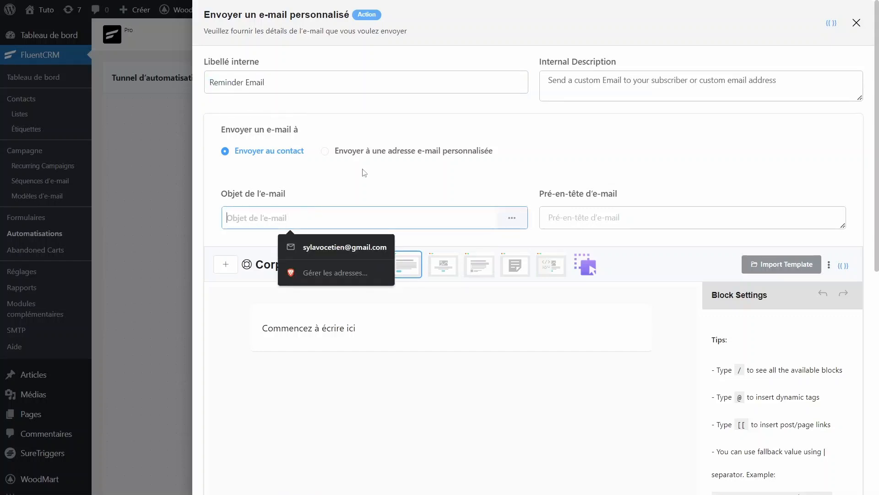
{"action": "type", "text": "Vous avez oublié des articles dans votre panier"}
{"action": "left_click_drag", "start_coordinate": [277, 222], "coordinate": [405, 218]}
{"action": "left_click", "coordinate": [412, 217]}
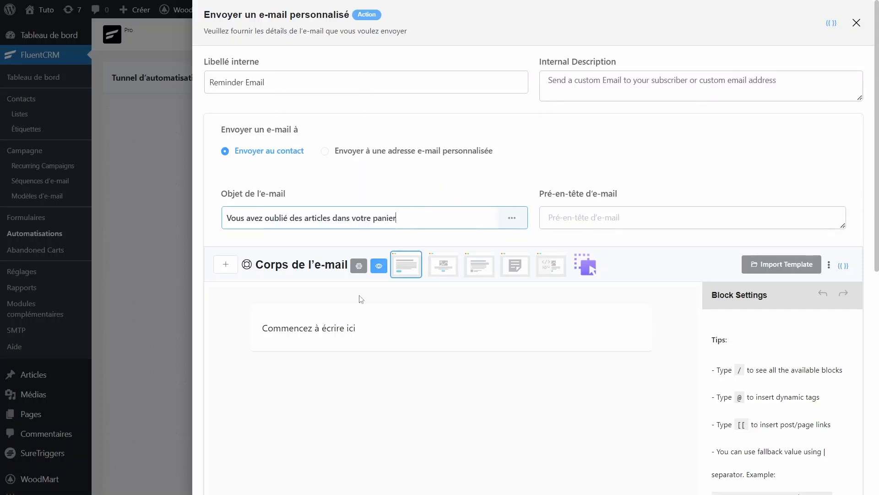
Step: Replace the email body placeholder with a French cart reminder containing {{contact.first_name}}, {{ab_cart_woo.cart_items_table}}, a "Revenez finaliser votre achat" link and the "L'équipe" sign-off
{"action": "left_click", "coordinate": [357, 328]}
{"action": "left_click_drag", "start_coordinate": [365, 328], "coordinate": [265, 326]}
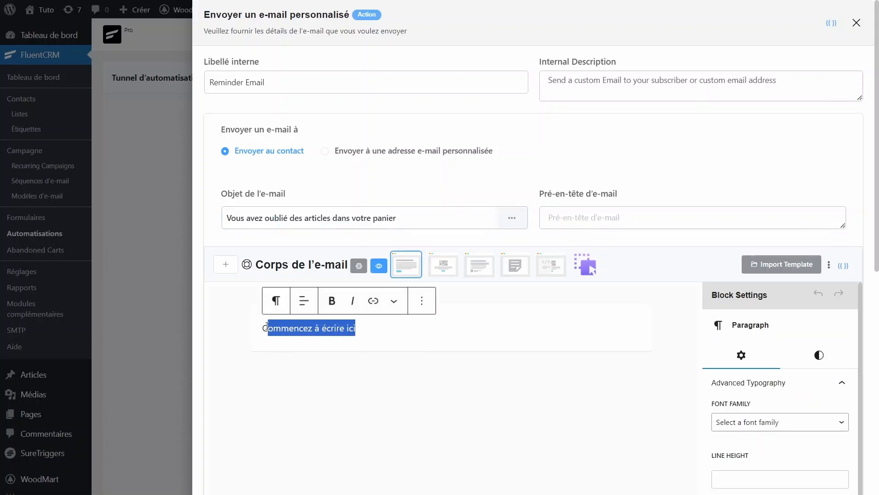
{"action": "key", "text": "BackSpace"}
{"action": "type", "text": "Bonjour {{contact.first_name}} , Nous avons remarqué que vous avez laissé des articles dans votre panier sur notre boutique en ligne. Votre sélection est toujours disponible et n'attend que vous ! Résumé de votre panier : {{ab_cart_woo.cart_items_table}} Ne tardez pas trop, certains de ces articles sont en quantité limitée ! À très bientôt, L'équipe"}
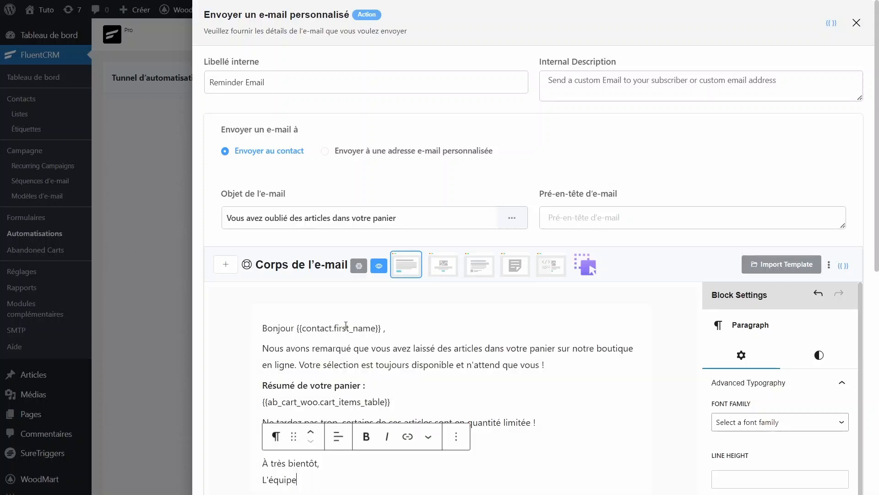
Step: Review the reminder email's greeting, introductory paragraph, cart summary heading and the smartcodes used in the body
{"action": "scroll", "coordinate": [327, 348], "scroll_direction": "down", "scroll_amount": 3}
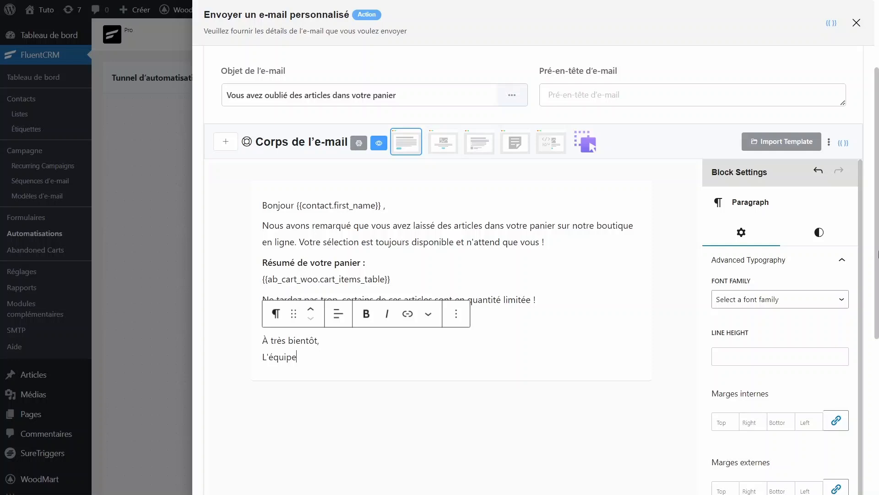
{"action": "mouse_move", "coordinate": [878, 252]}
{"action": "left_mouse_down"}
{"action": "mouse_move", "coordinate": [878, 357]}
{"action": "mouse_move", "coordinate": [878, 263]}
{"action": "left_mouse_up"}
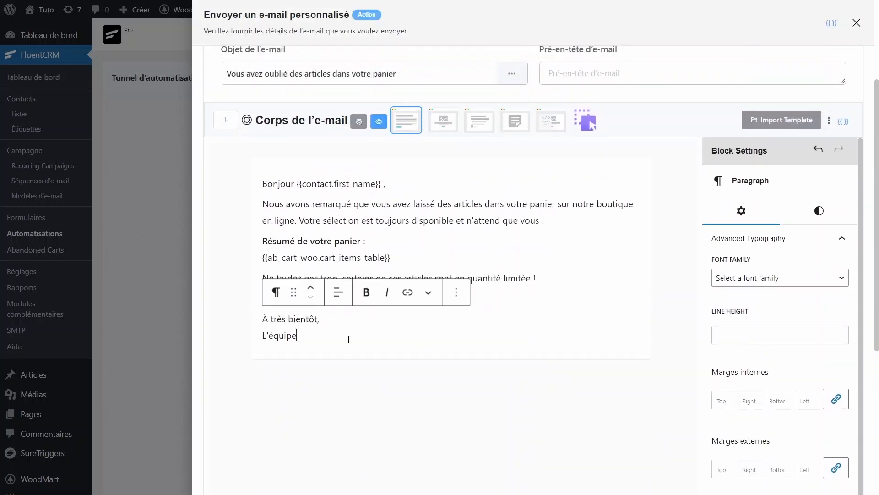
{"action": "double_click", "coordinate": [270, 184]}
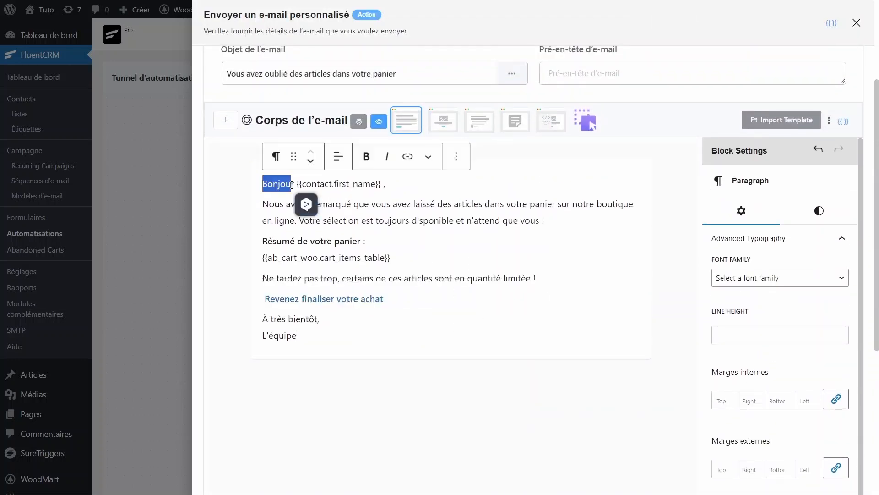
{"action": "left_click", "coordinate": [330, 183]}
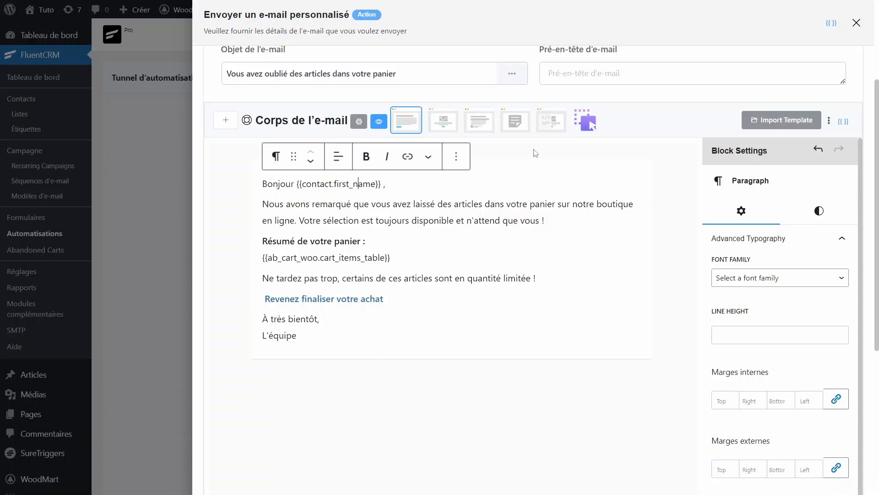
{"action": "scroll", "coordinate": [318, 330], "scroll_direction": "up", "scroll_amount": 3}
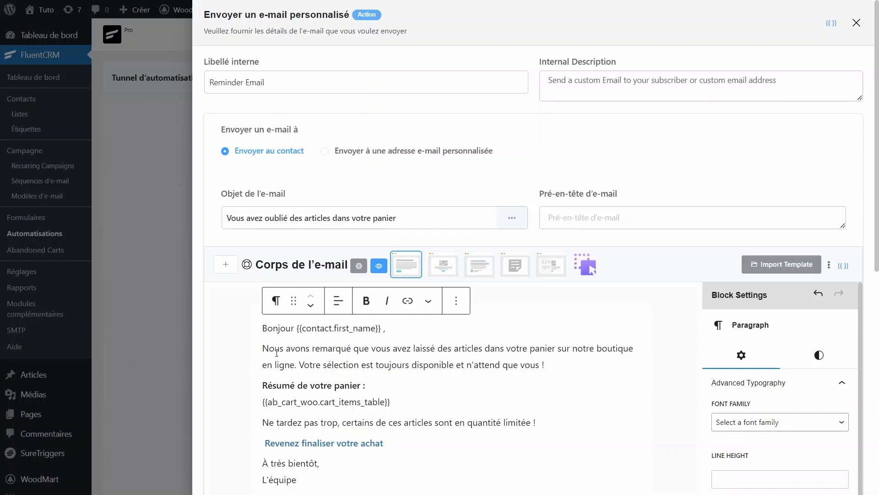
{"action": "left_click_drag", "start_coordinate": [269, 348], "coordinate": [291, 347]}
{"action": "left_click_drag", "start_coordinate": [388, 347], "coordinate": [438, 349]}
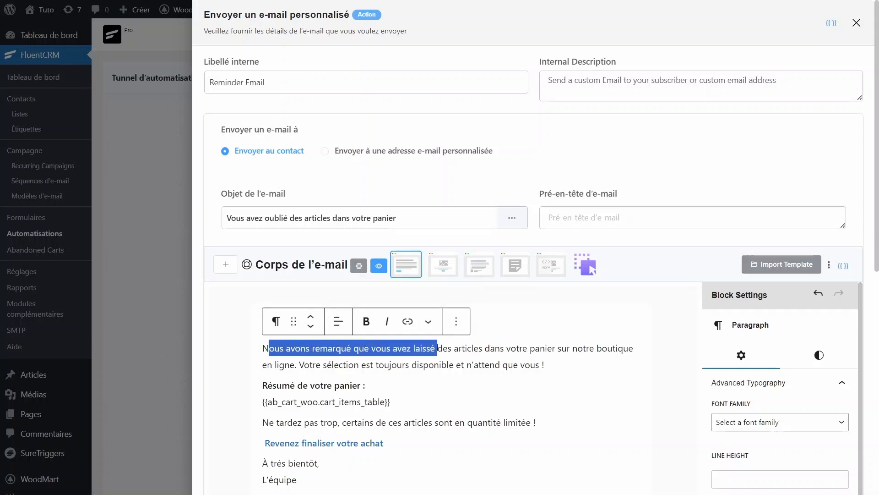
{"action": "left_click", "coordinate": [347, 348]}
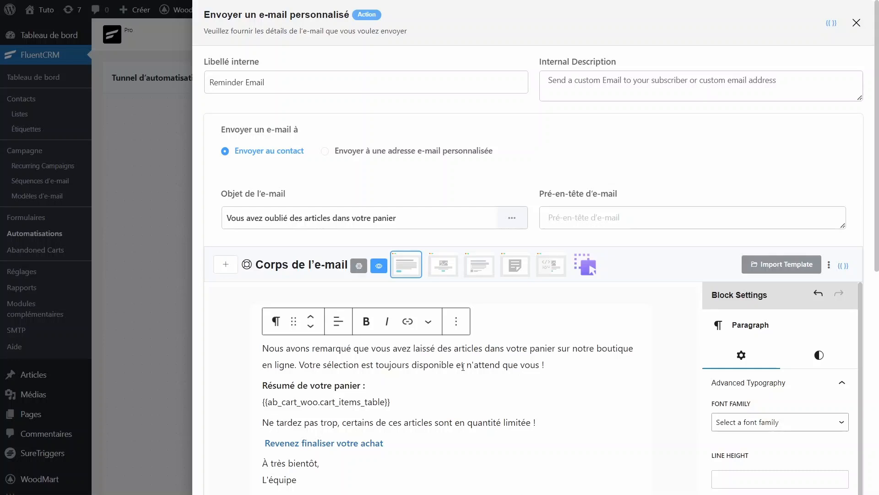
{"action": "left_click_drag", "start_coordinate": [291, 383], "coordinate": [359, 380]}
{"action": "left_click", "coordinate": [330, 384]}
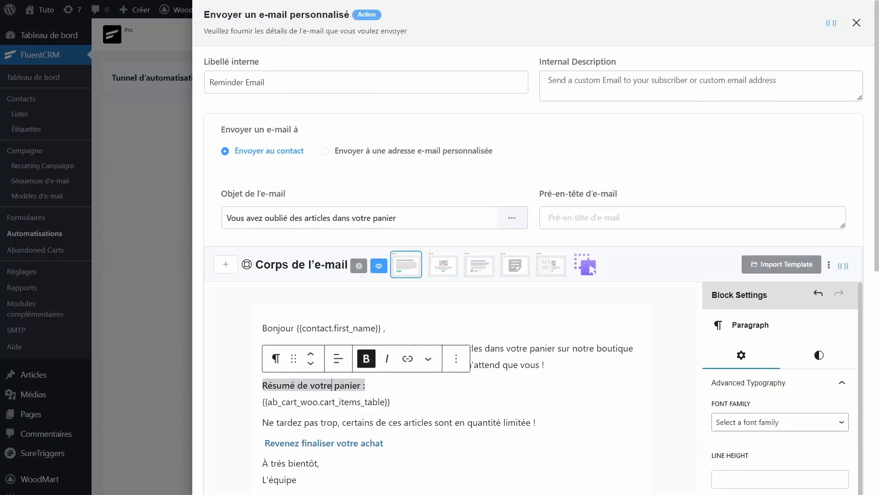
{"action": "left_click", "coordinate": [379, 402]}
{"action": "triple_click", "coordinate": [306, 402]}
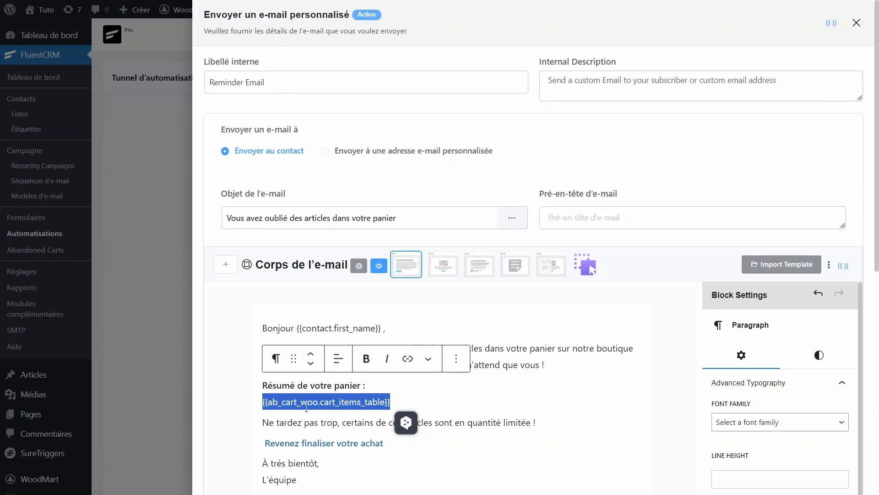
{"action": "left_click", "coordinate": [308, 406]}
{"action": "left_click", "coordinate": [676, 350]}
{"action": "scroll", "coordinate": [676, 350], "scroll_direction": "down", "scroll_amount": 2}
{"action": "left_click_drag", "start_coordinate": [381, 240], "coordinate": [295, 239]}
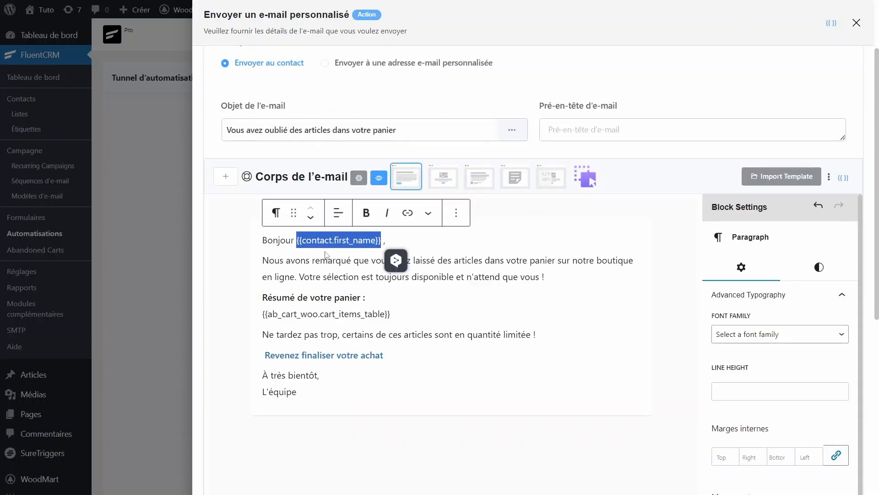
Step: Copy the Prénom contact smartcode, paste it at the end of the greeting line, and delete the pasted duplicate
{"action": "left_click", "coordinate": [383, 241]}
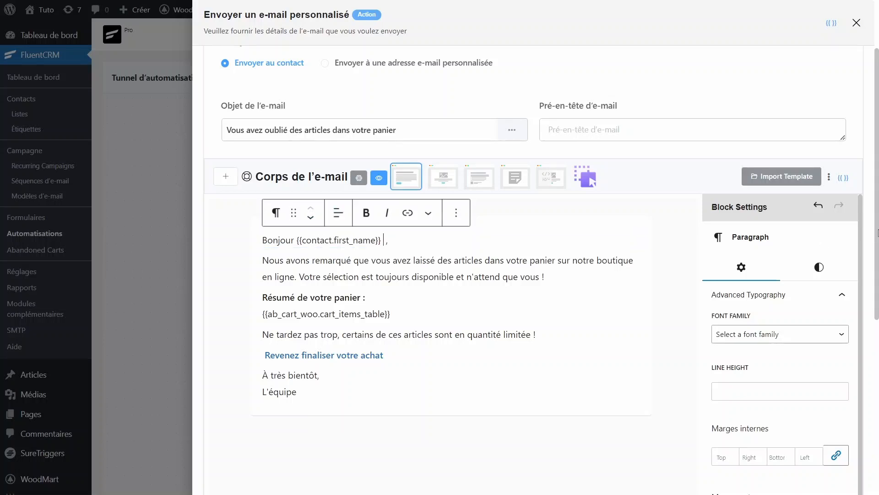
{"action": "left_click", "coordinate": [844, 178]}
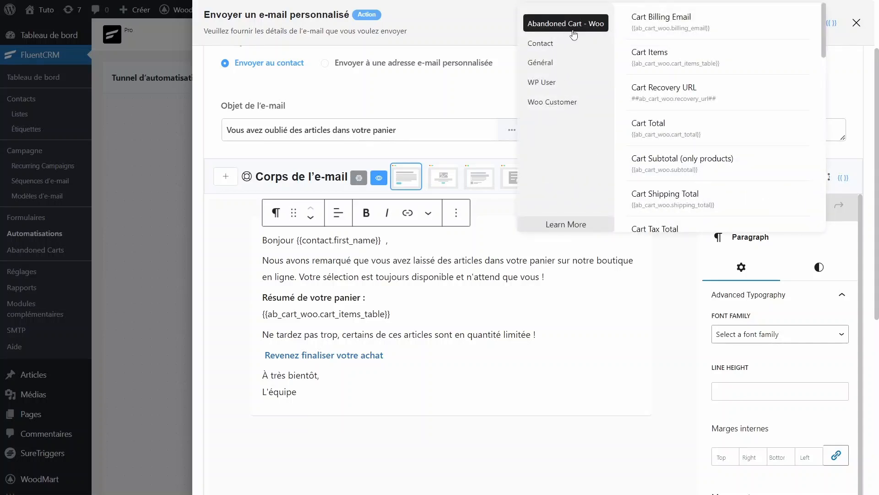
{"action": "left_click", "coordinate": [550, 49]}
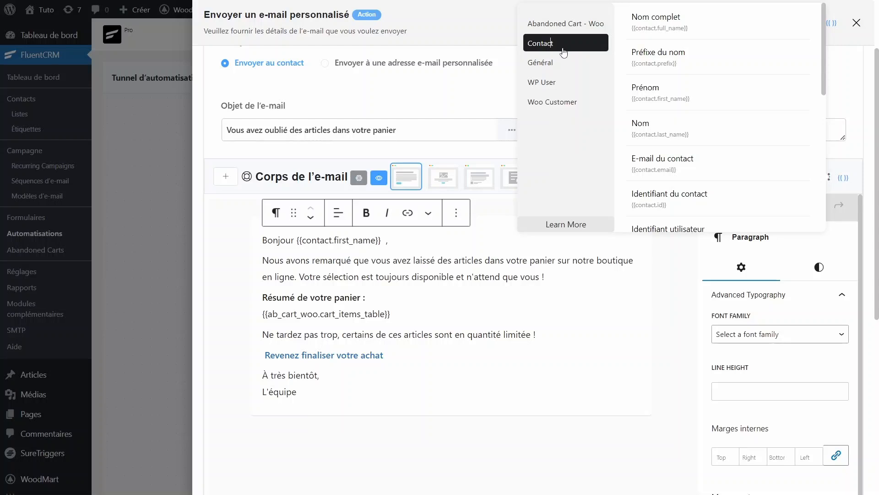
{"action": "left_click", "coordinate": [655, 102]}
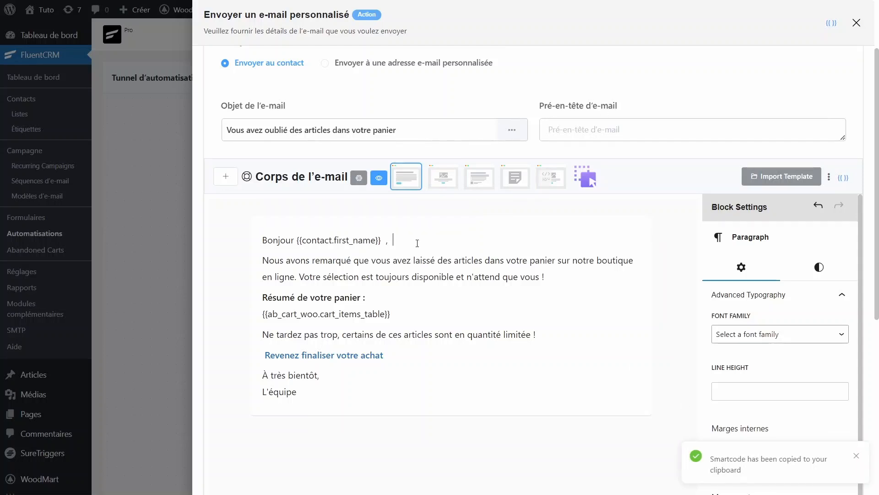
{"action": "key", "text": "ctrl+v"}
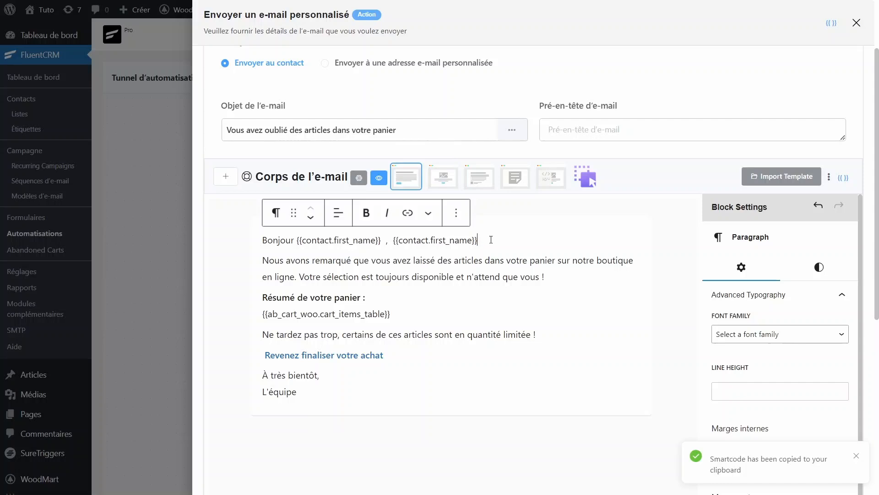
{"action": "left_click_drag", "start_coordinate": [491, 239], "coordinate": [394, 242]}
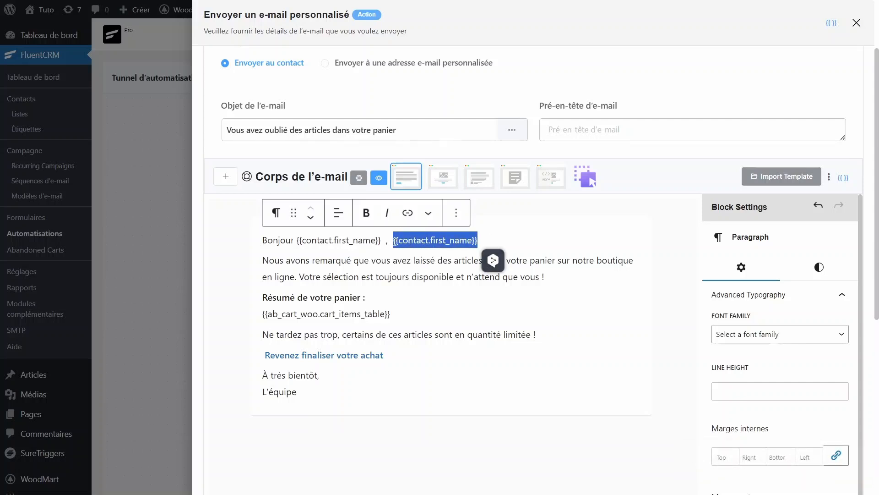
{"action": "key", "text": "BackSpace"}
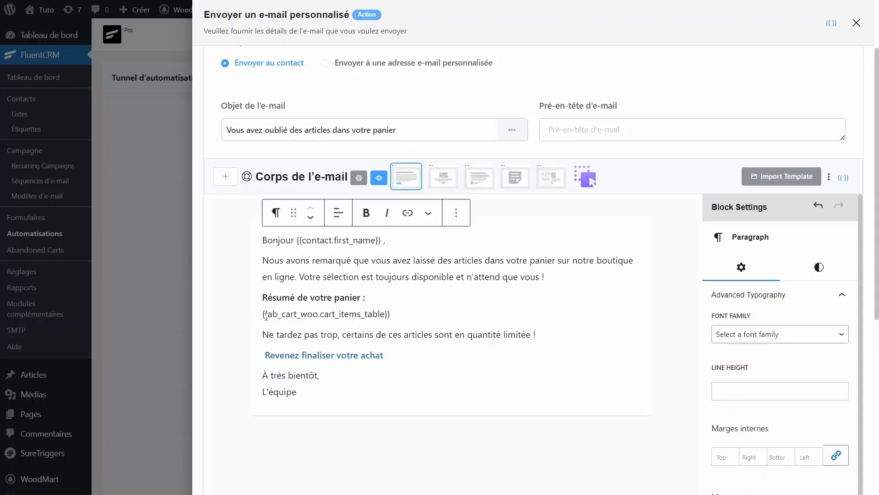
Step: Examine the cart items smartcode and the link settings of "Revenez finaliser votre achat", leaving the link editor without changes
{"action": "left_click_drag", "start_coordinate": [265, 314], "coordinate": [390, 314]}
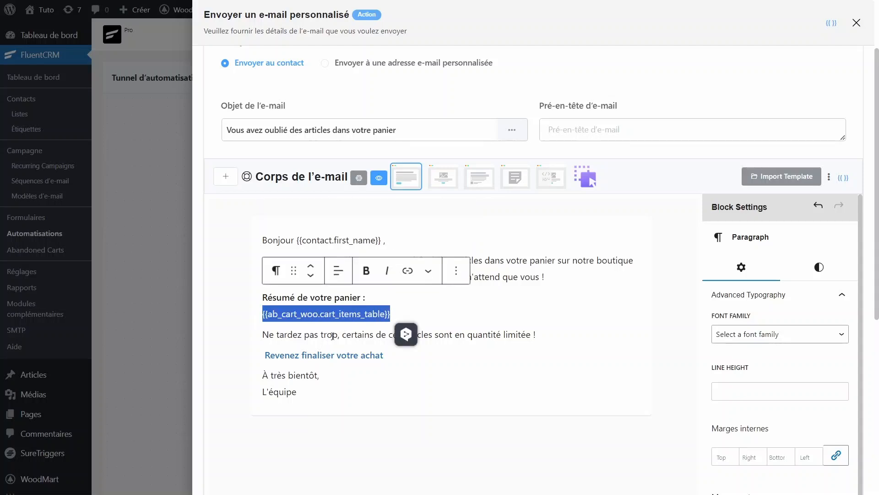
{"action": "left_click", "coordinate": [297, 370]}
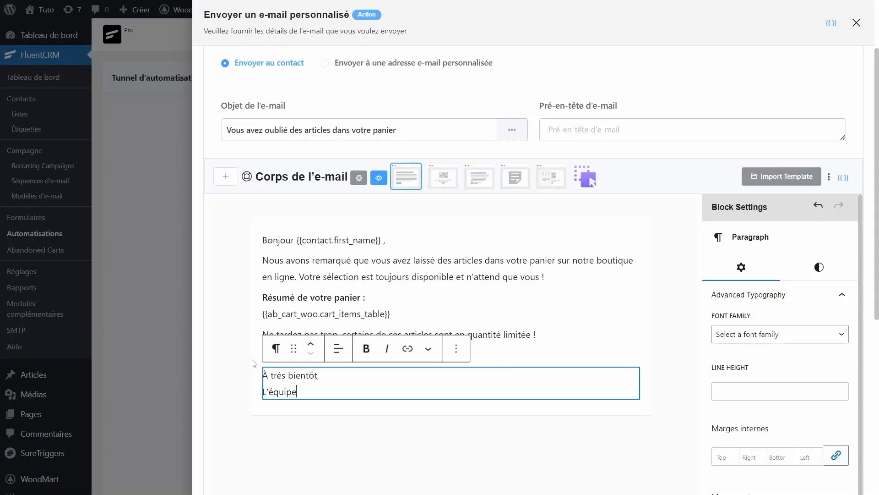
{"action": "left_click", "coordinate": [444, 335]}
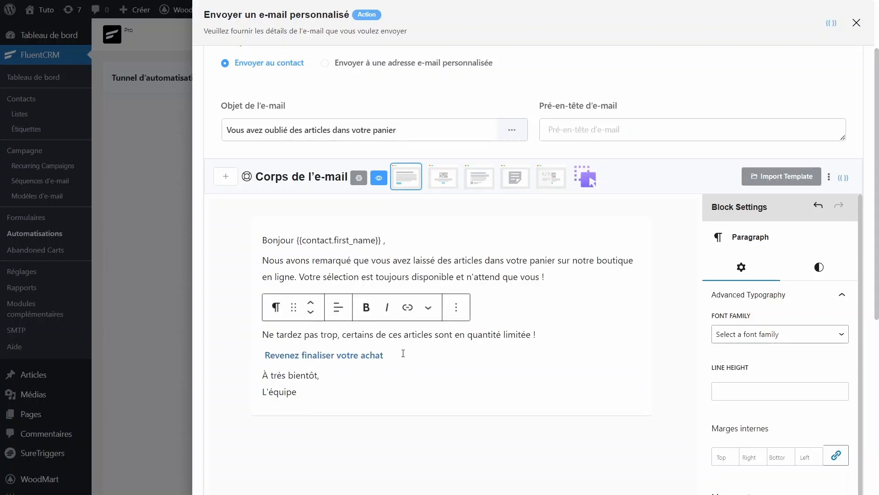
{"action": "left_click_drag", "start_coordinate": [384, 356], "coordinate": [265, 356]}
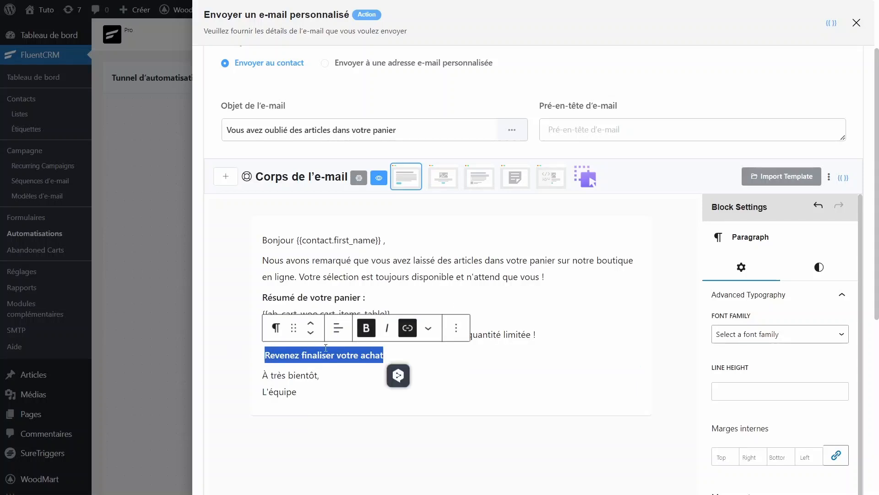
{"action": "left_click", "coordinate": [407, 328]}
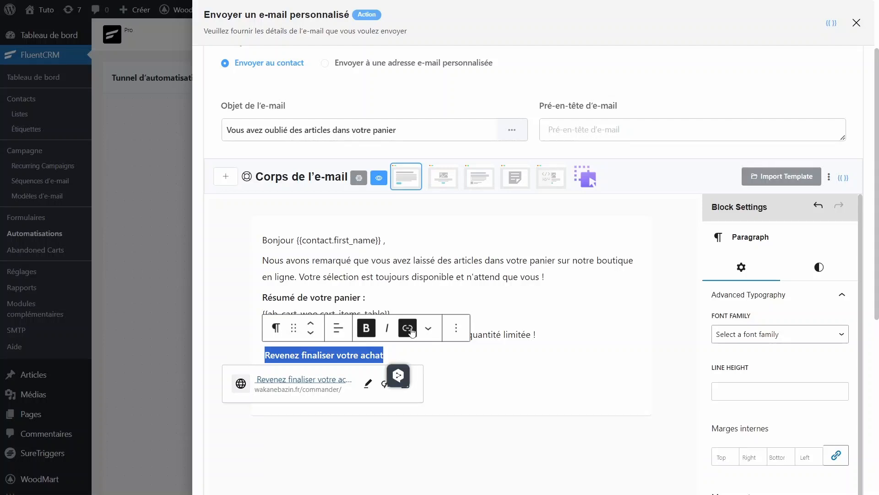
{"action": "left_click", "coordinate": [366, 383]}
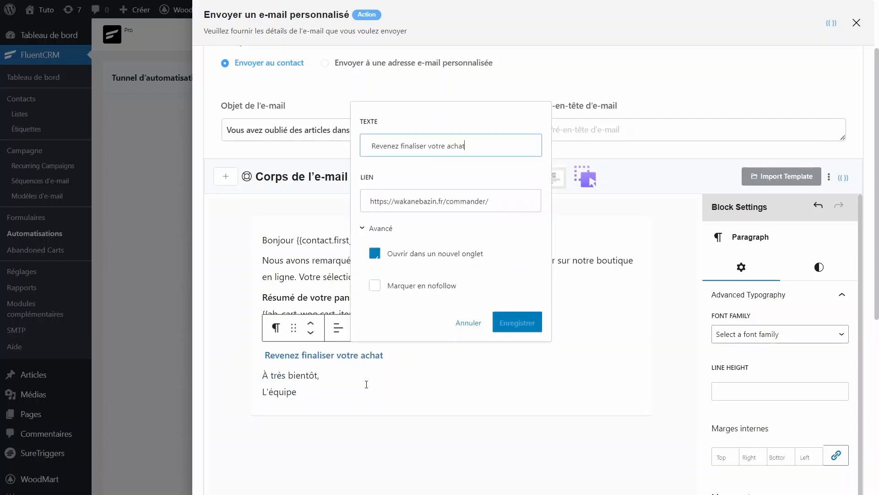
{"action": "left_click_drag", "start_coordinate": [490, 201], "coordinate": [475, 201]}
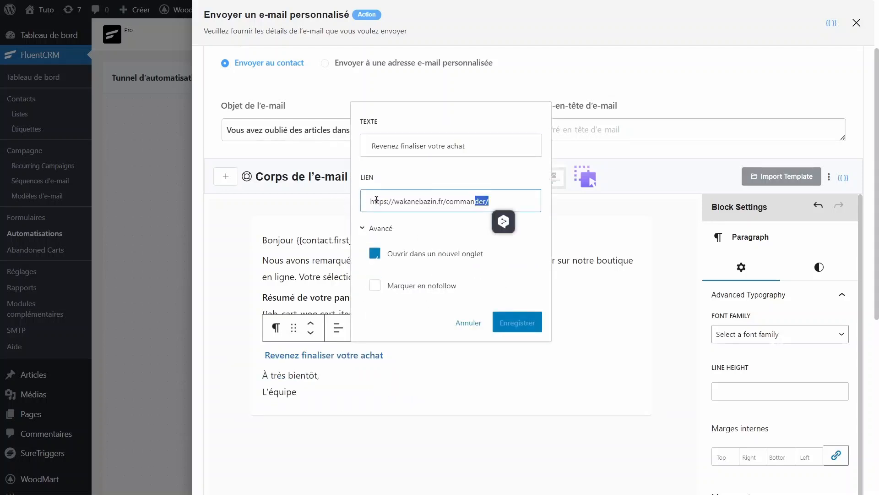
{"action": "left_click", "coordinate": [446, 201]}
{"action": "left_click", "coordinate": [468, 323]}
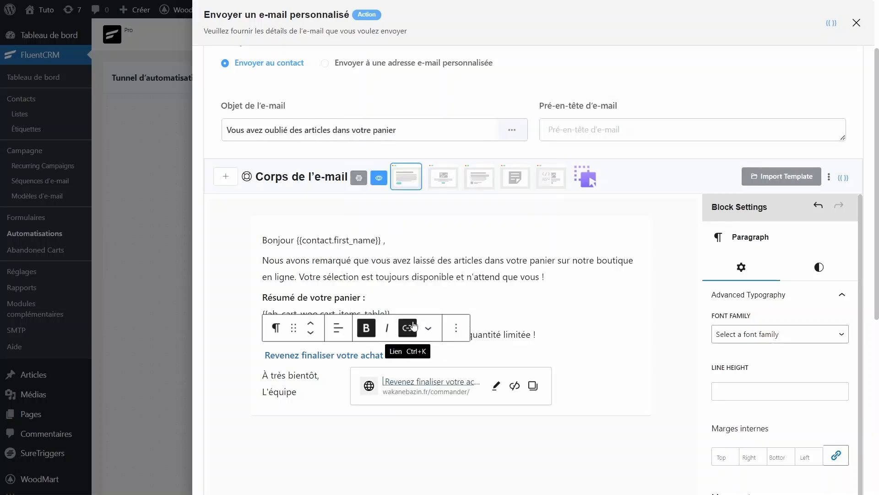
Step: Copy the Cart Recovery URL smartcode of the abandoned cart group and paste it in a new paragraph below "Revenez finaliser votre achat"
{"action": "left_click", "coordinate": [423, 357]}
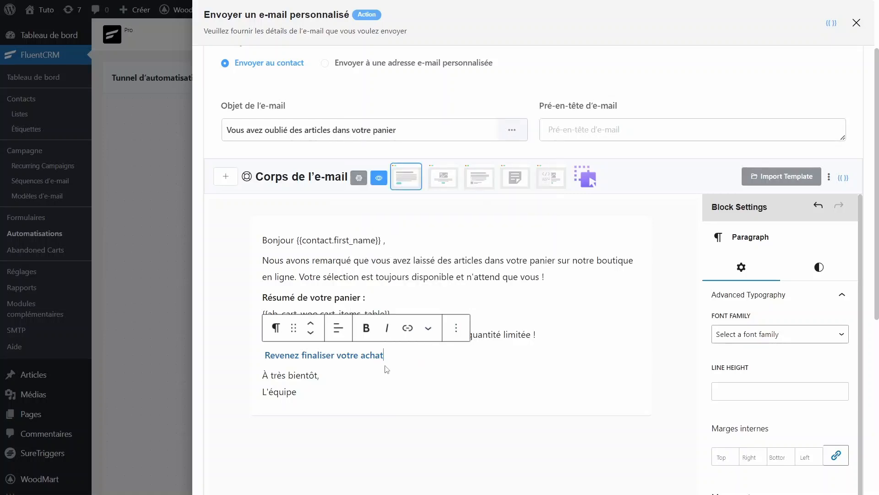
{"action": "key", "text": "Return"}
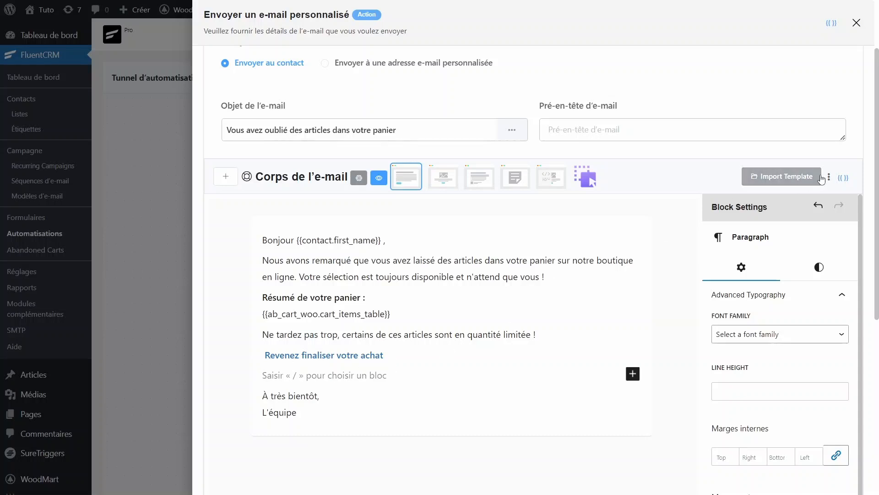
{"action": "left_click", "coordinate": [843, 178]}
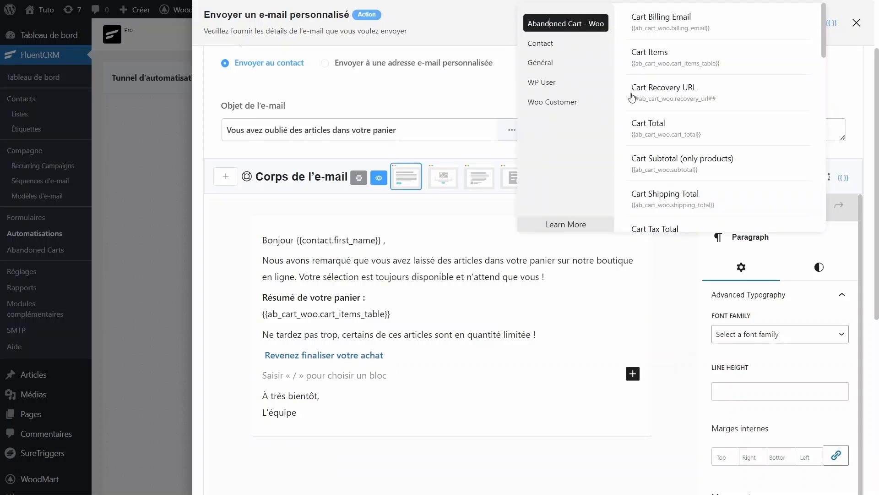
{"action": "left_click", "coordinate": [664, 97]}
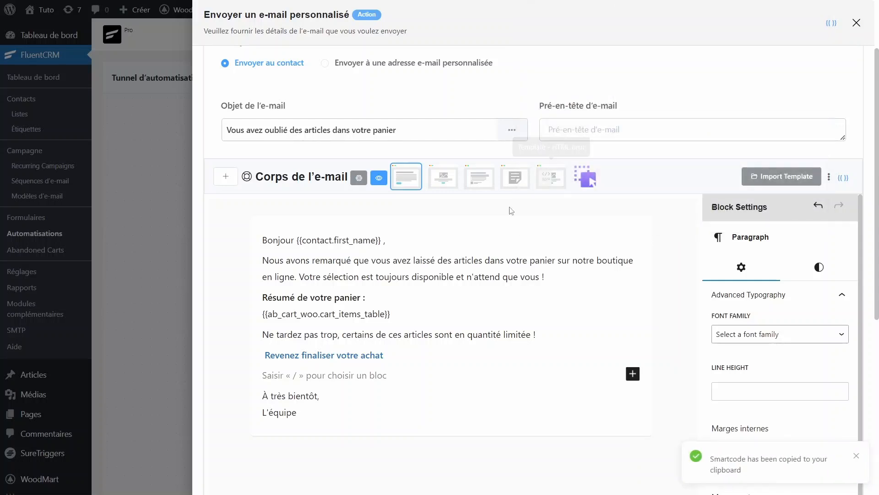
{"action": "left_click", "coordinate": [325, 374]}
{"action": "key", "text": "ctrl+v"}
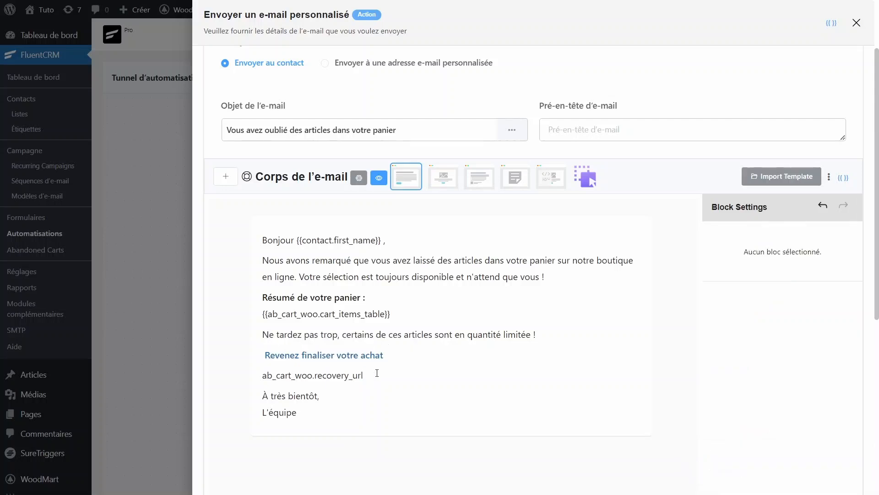
{"action": "left_click_drag", "start_coordinate": [373, 377], "coordinate": [263, 375]}
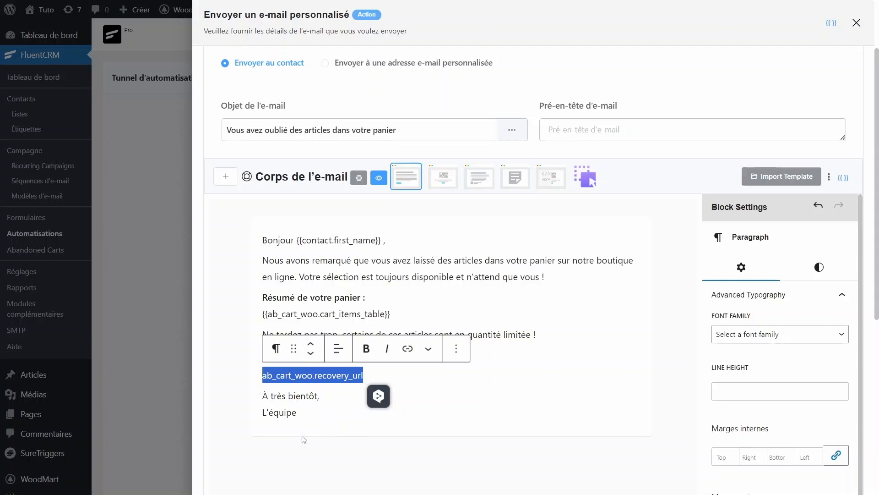
{"action": "left_click", "coordinate": [376, 374]}
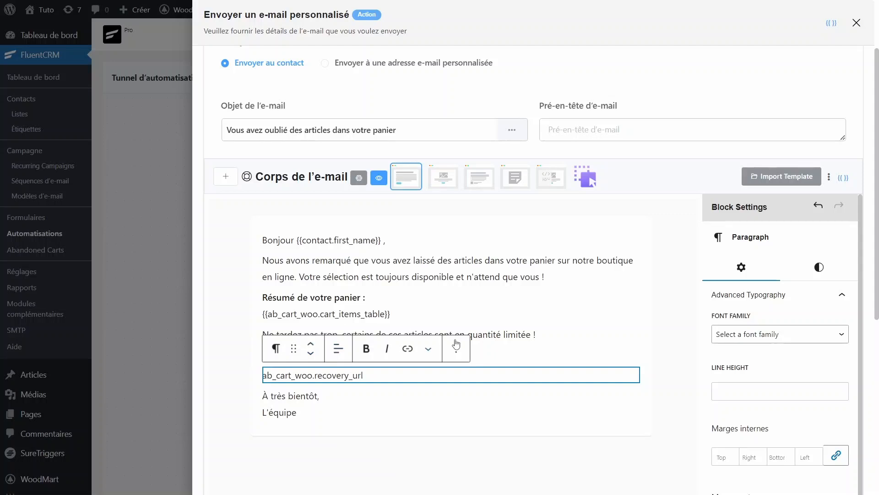
{"action": "left_click", "coordinate": [431, 314]}
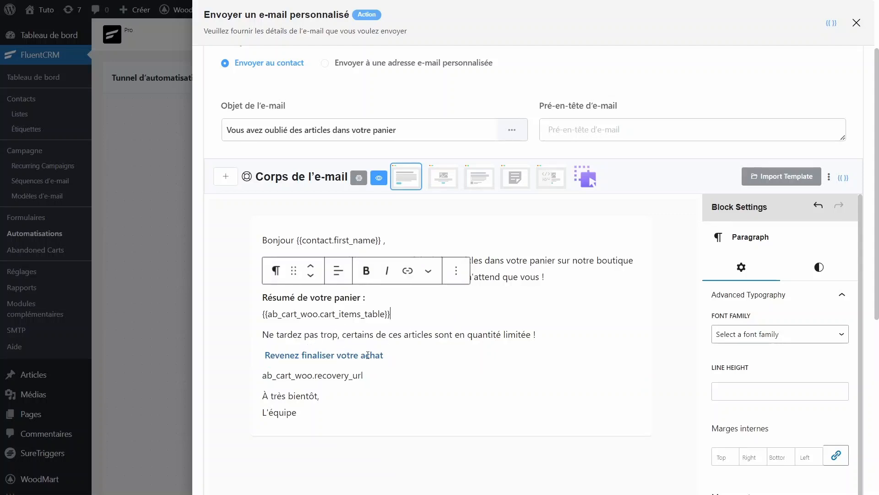
Step: Set the link of "Revenez finaliser votre achat" to ##ab_cart_woo.recovery_url## and save the link
{"action": "left_click", "coordinate": [382, 354]}
{"action": "left_click_drag", "start_coordinate": [383, 355], "coordinate": [263, 355]}
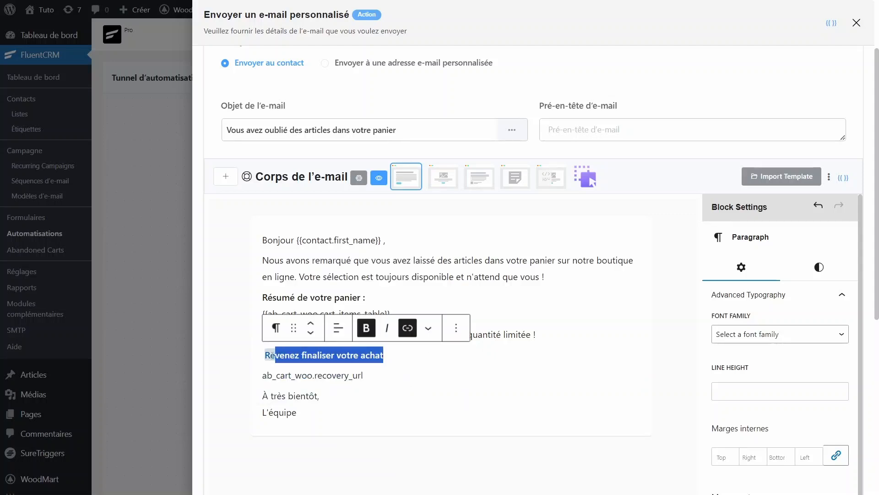
{"action": "left_click", "coordinate": [408, 329]}
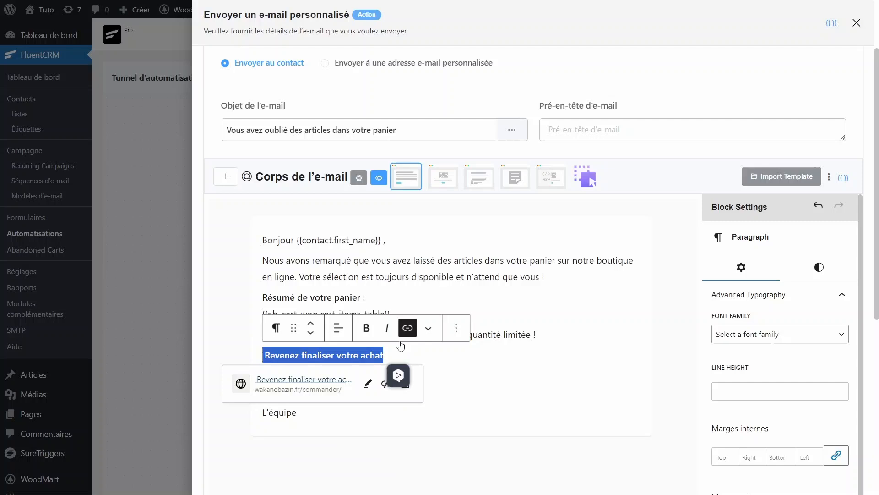
{"action": "left_click", "coordinate": [364, 383]}
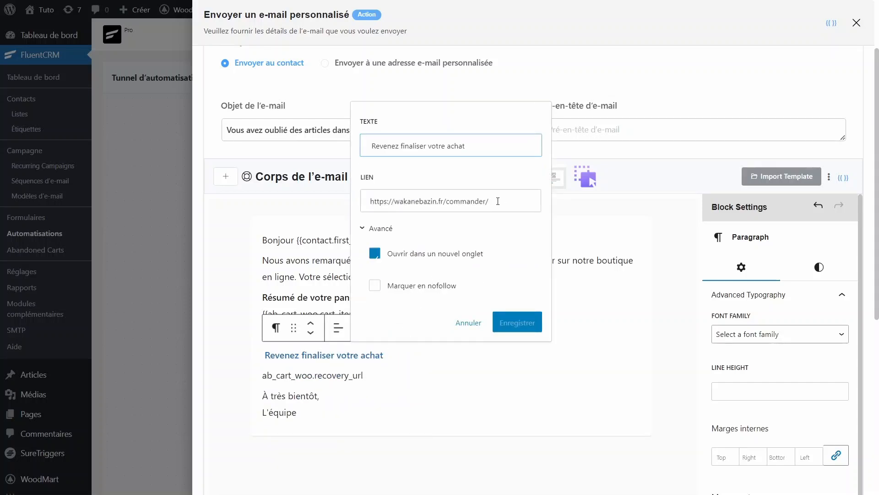
{"action": "left_click_drag", "start_coordinate": [495, 201], "coordinate": [369, 202]}
{"action": "type", "text": "##ab_cart_woo.recovery_url##"}
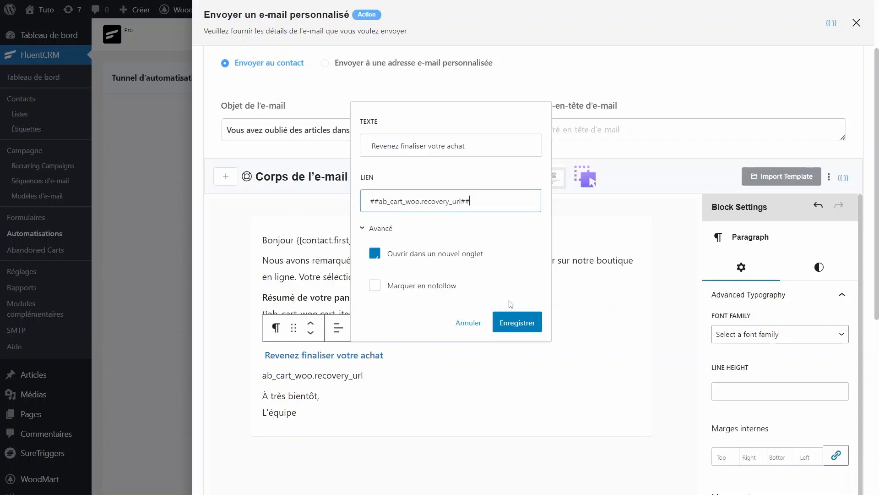
{"action": "left_click", "coordinate": [517, 322]}
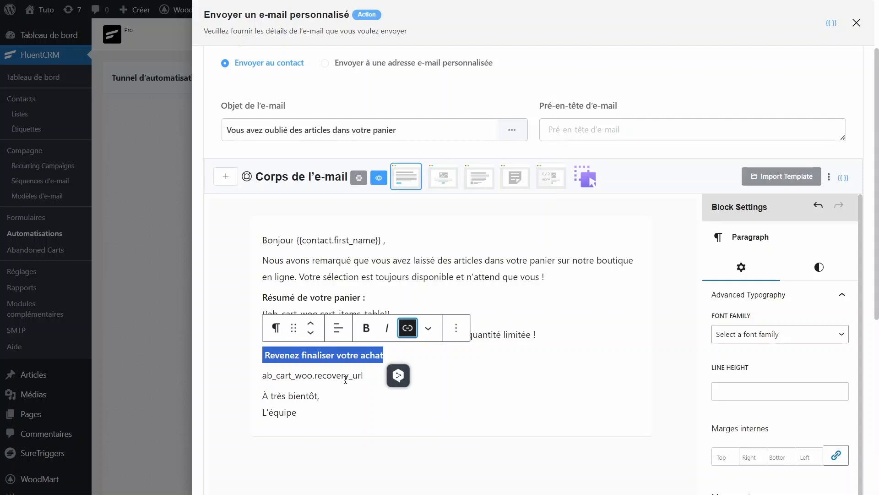
Step: Delete the ab_cart_woo.recovery_url paragraph from the email body and save the reminder email's settings
{"action": "triple_click", "coordinate": [366, 375]}
{"action": "key", "text": "BackSpace"}
{"action": "key", "text": "BackSpace"}
{"action": "left_click", "coordinate": [349, 353]}
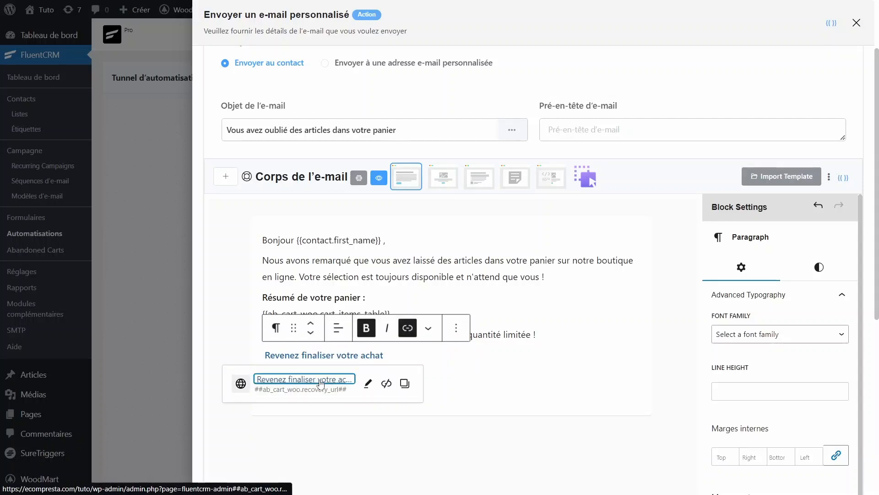
{"action": "key", "text": "BackSpace"}
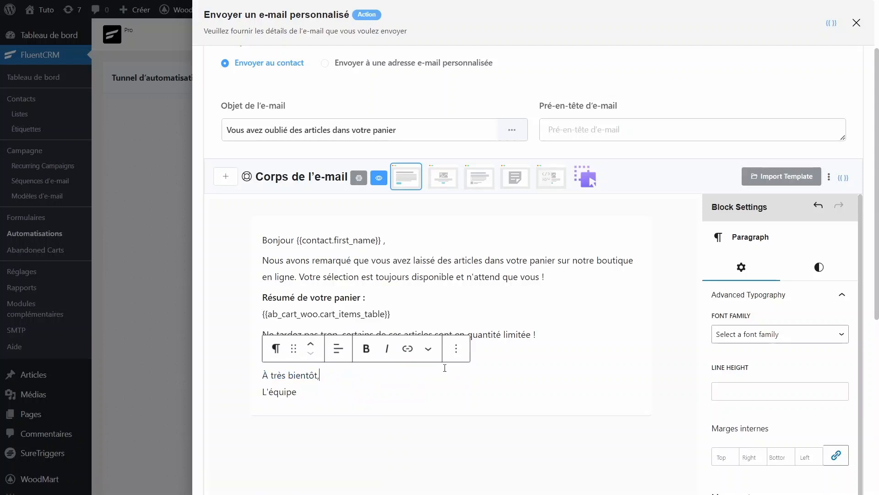
{"action": "left_click", "coordinate": [393, 308]}
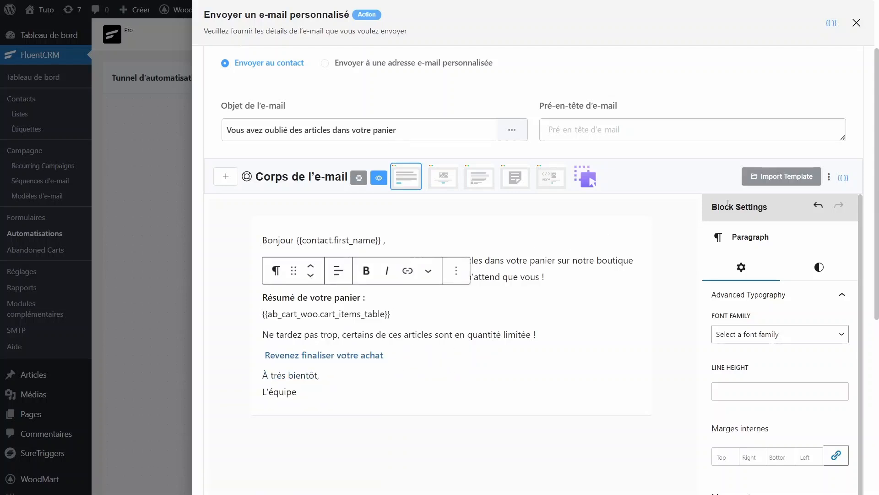
{"action": "scroll", "coordinate": [273, 476], "scroll_direction": "down", "scroll_amount": 7}
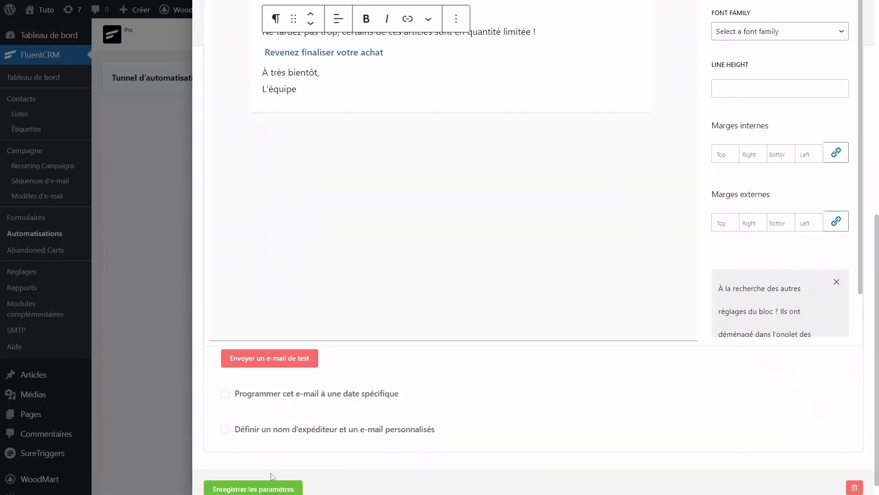
{"action": "left_click", "coordinate": [262, 488]}
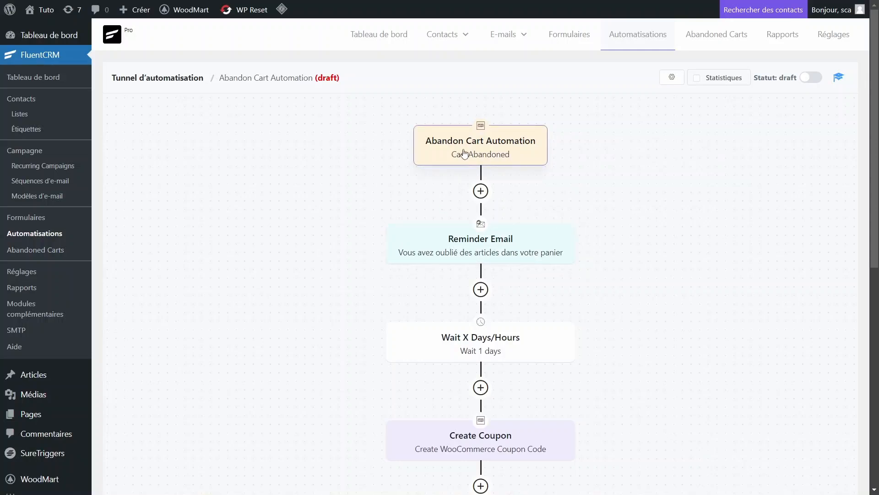
Step: Open the Create Coupon action and examine its internal label, description and coupon code prefix
{"action": "scroll", "coordinate": [352, 93], "scroll_direction": "down", "scroll_amount": 3}
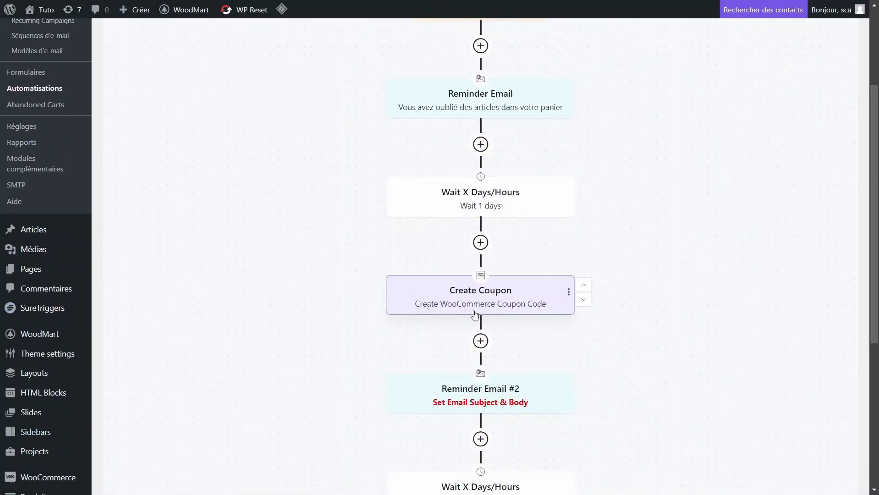
{"action": "left_click", "coordinate": [510, 298]}
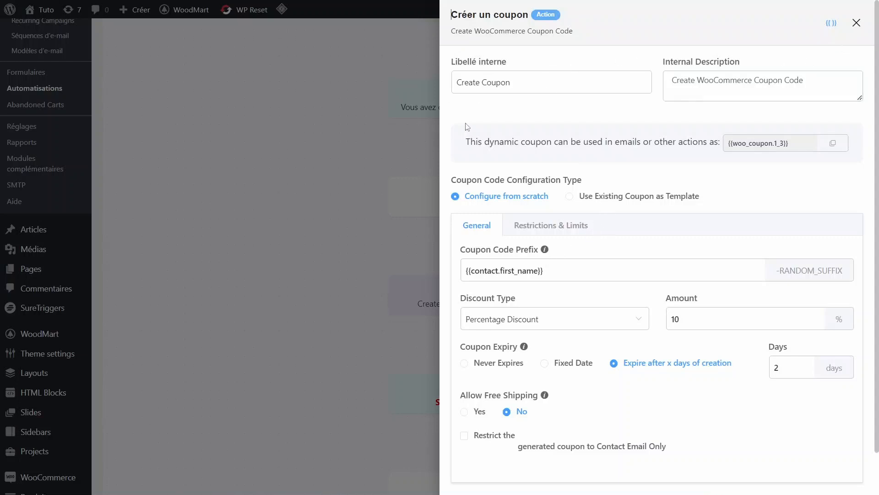
{"action": "triple_click", "coordinate": [521, 75]}
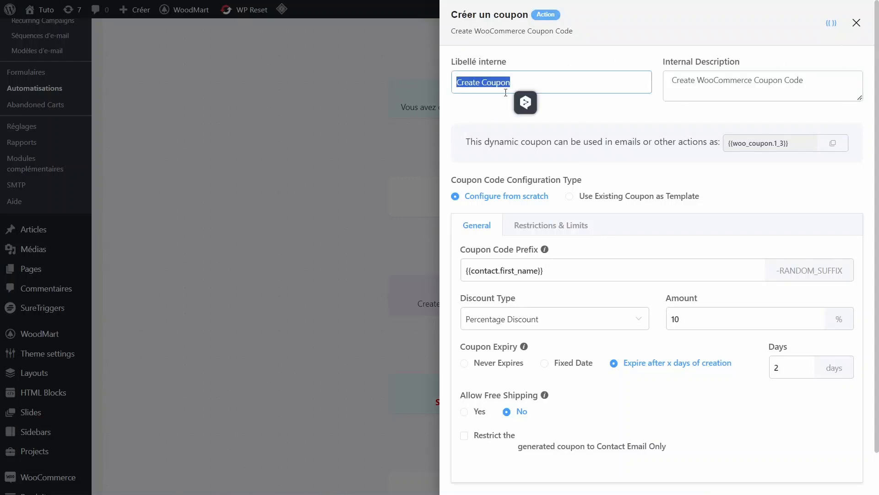
{"action": "left_click_drag", "start_coordinate": [804, 81], "coordinate": [671, 81]}
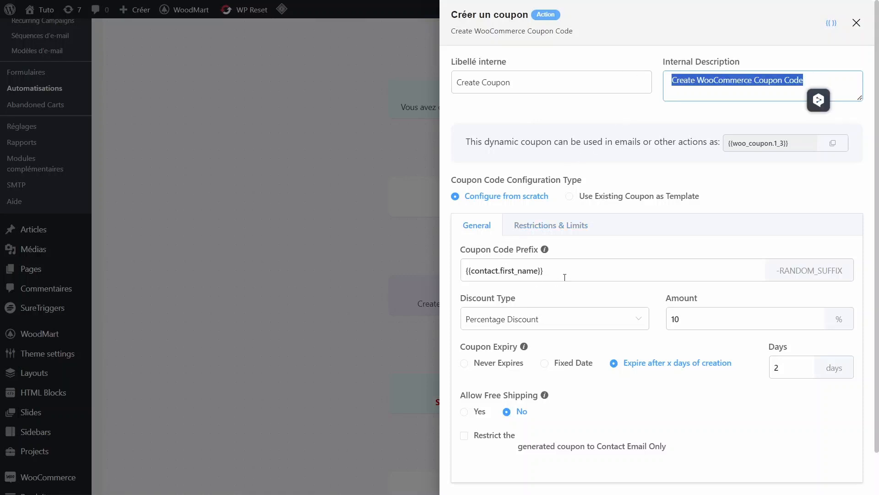
{"action": "left_click_drag", "start_coordinate": [598, 270], "coordinate": [466, 265]}
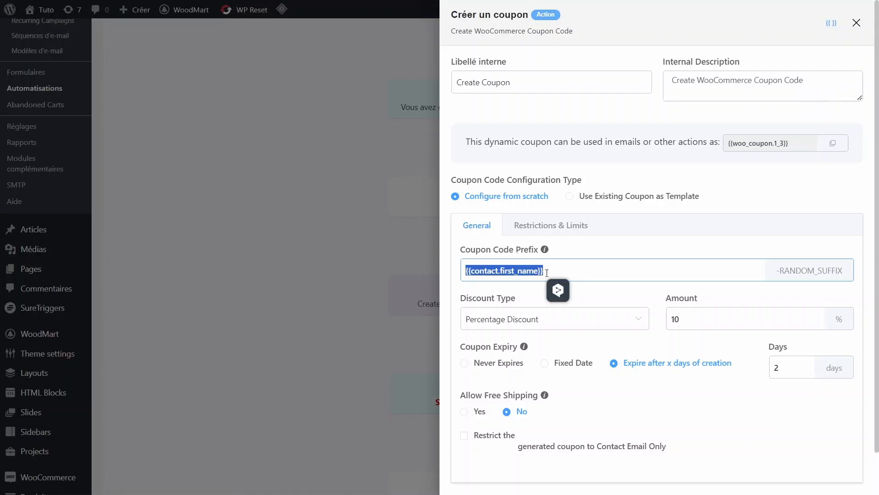
{"action": "mouse_move", "coordinate": [549, 253]}
Step: Examine the coupon's available discount types and its discount amount
{"action": "left_click", "coordinate": [530, 319]}
{"action": "left_click", "coordinate": [532, 322]}
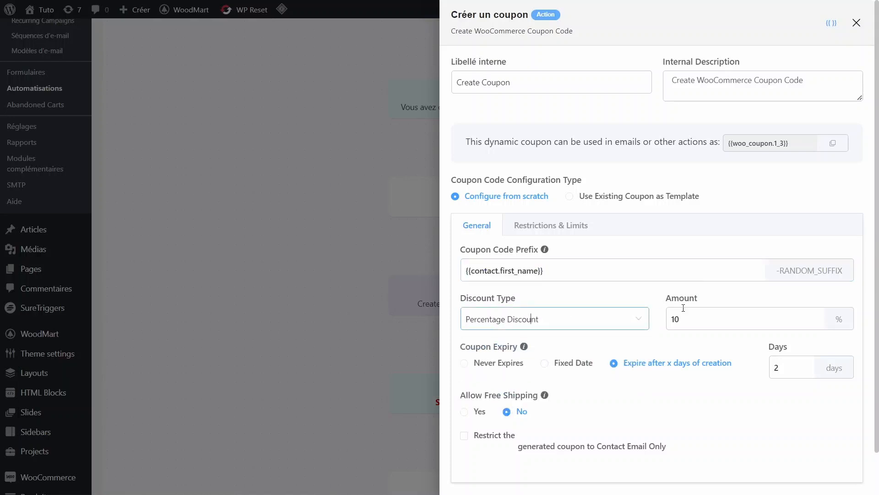
{"action": "left_click", "coordinate": [640, 316]}
{"action": "double_click", "coordinate": [698, 315]}
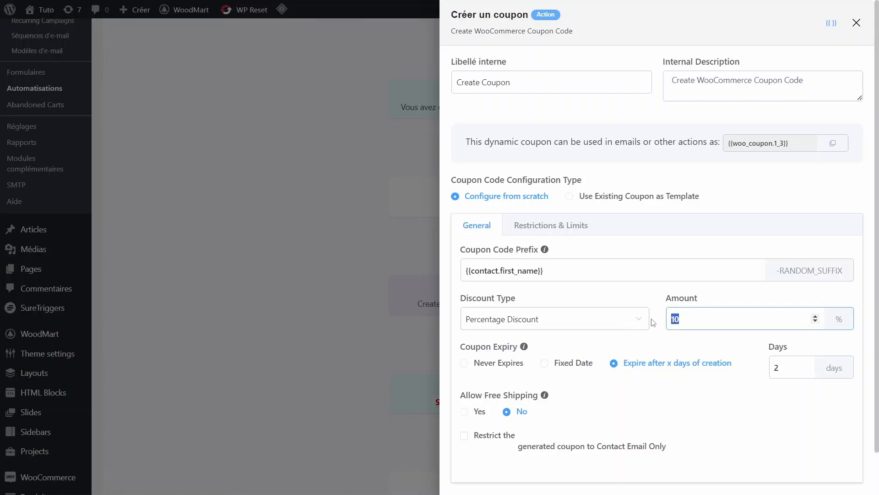
{"action": "left_click", "coordinate": [539, 322]}
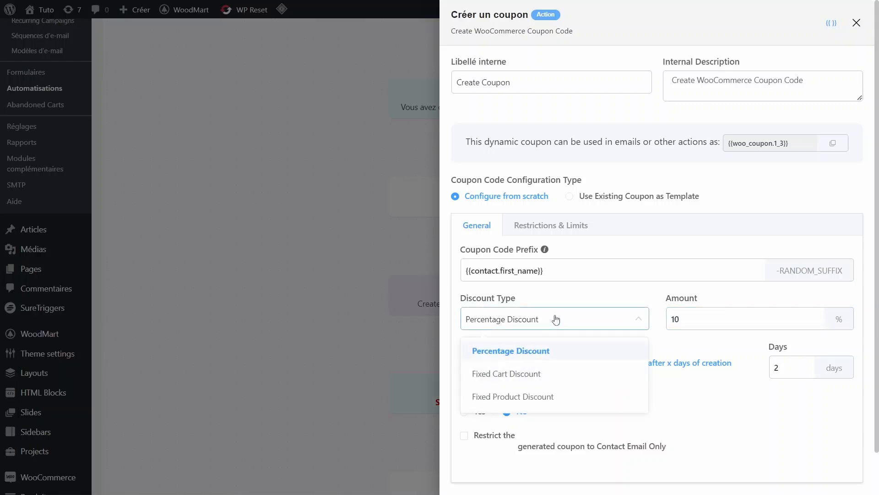
{"action": "left_click", "coordinate": [556, 319]}
{"action": "left_click", "coordinate": [555, 317]}
{"action": "left_click", "coordinate": [556, 316]}
{"action": "left_click", "coordinate": [689, 319]}
{"action": "left_click_drag", "start_coordinate": [690, 319], "coordinate": [631, 329]}
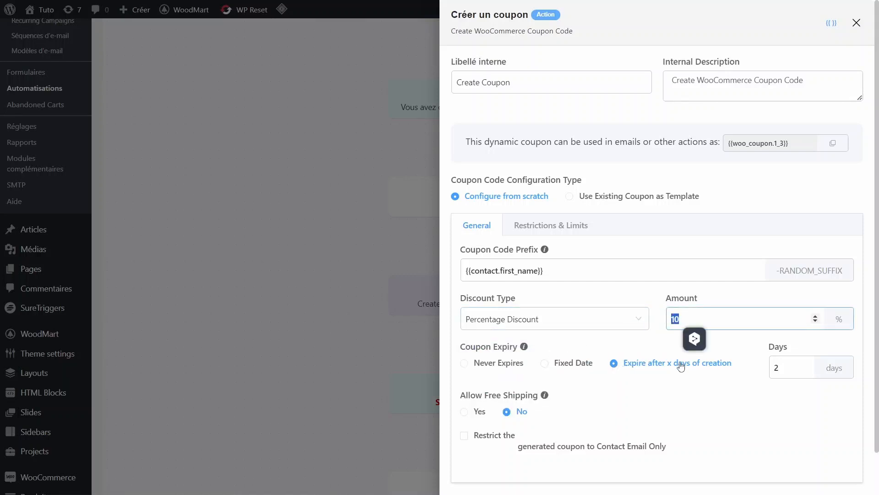
Step: Check the coupon's expiry, free shipping and email restriction options, save the Create Coupon settings and close them
{"action": "scroll", "coordinate": [878, 376], "scroll_direction": "down", "scroll_amount": 1}
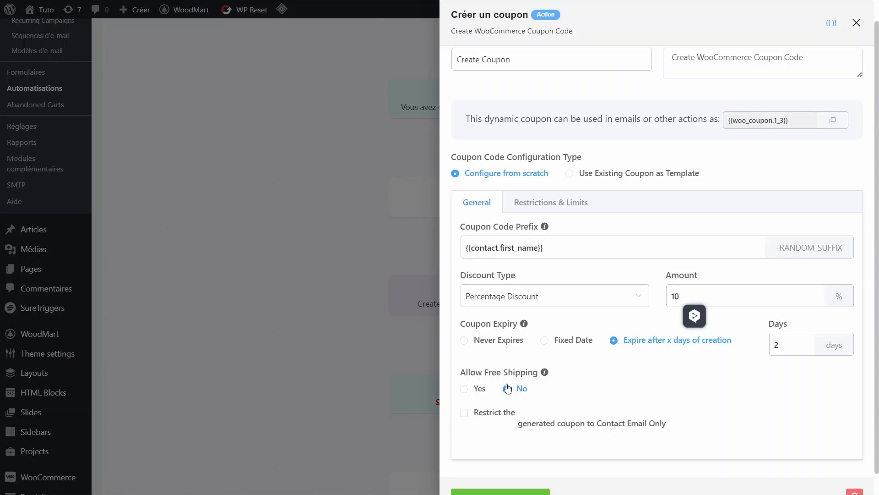
{"action": "scroll", "coordinate": [647, 439], "scroll_direction": "up", "scroll_amount": 1}
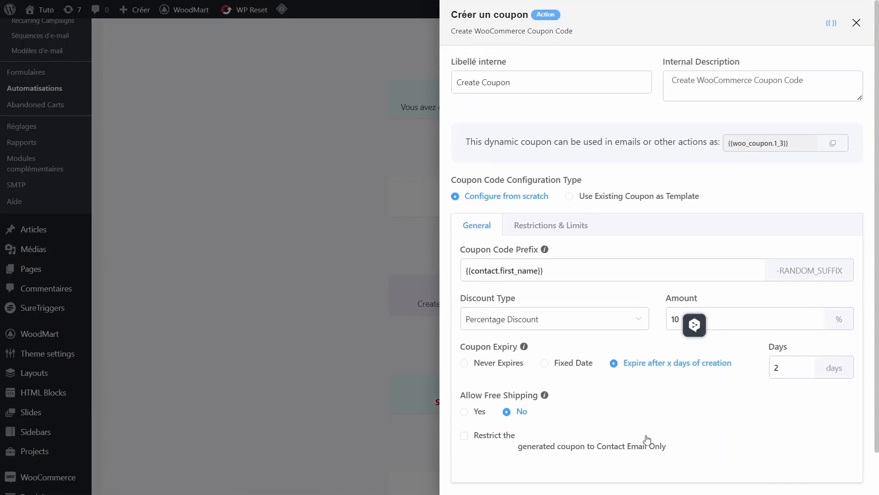
{"action": "scroll", "coordinate": [549, 427], "scroll_direction": "down", "scroll_amount": 2}
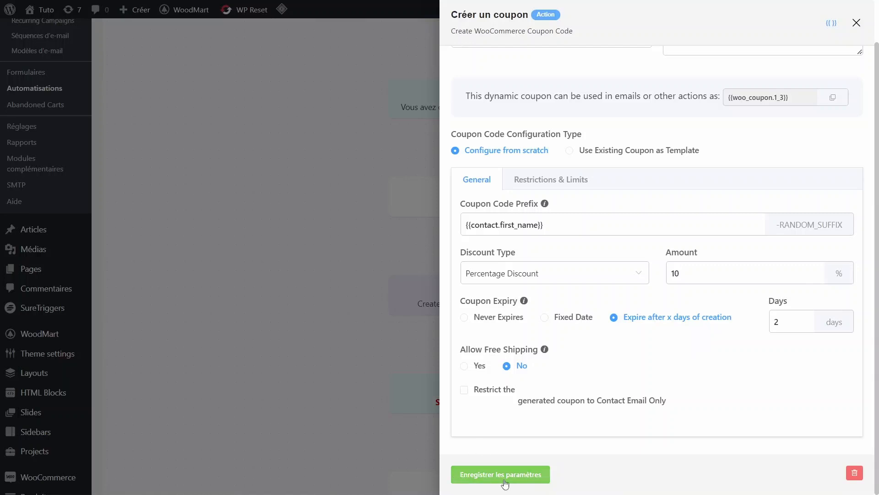
{"action": "left_click", "coordinate": [505, 483]}
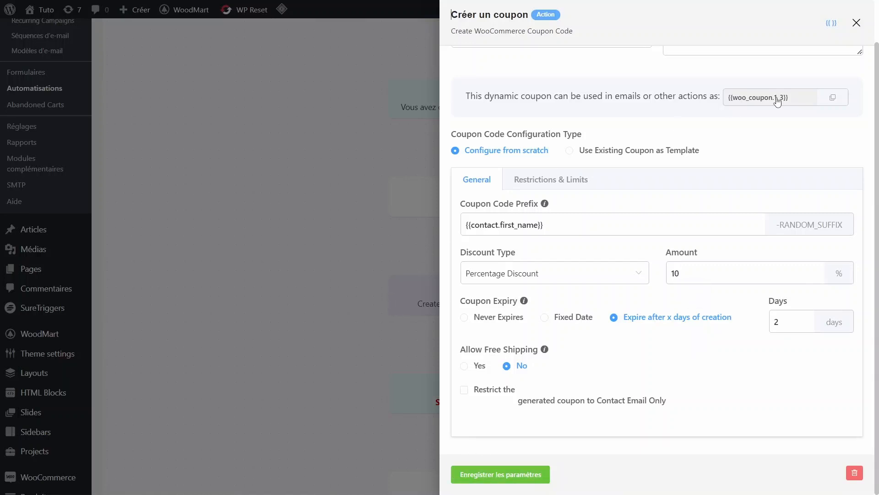
{"action": "left_click", "coordinate": [856, 23]}
Step: Look over the remaining automation steps and the empty Reminder Email #2 settings, closing them without changes
{"action": "left_click", "coordinate": [481, 340]}
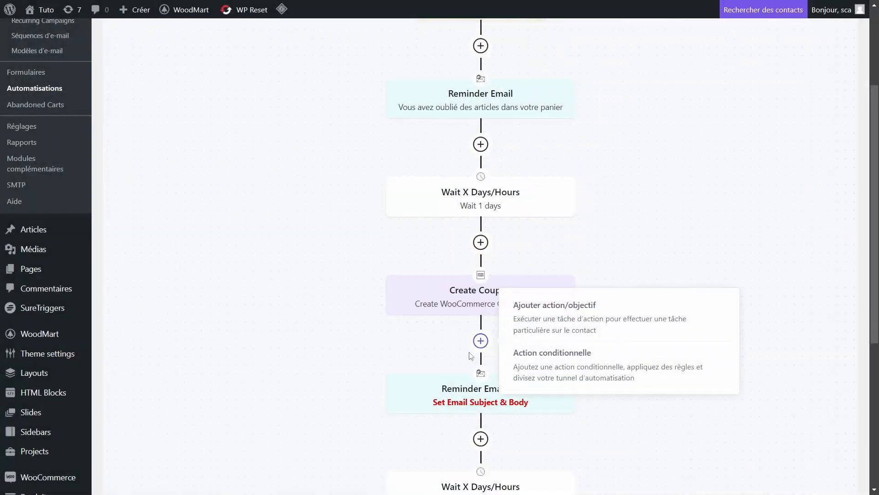
{"action": "scroll", "coordinate": [526, 339], "scroll_direction": "down", "scroll_amount": 4}
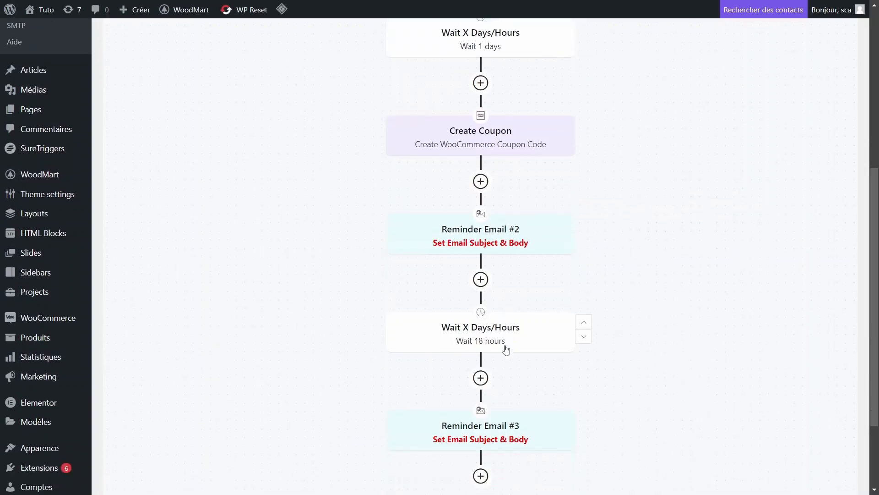
{"action": "scroll", "coordinate": [506, 350], "scroll_direction": "down", "scroll_amount": 2}
{"action": "left_click", "coordinate": [494, 137]}
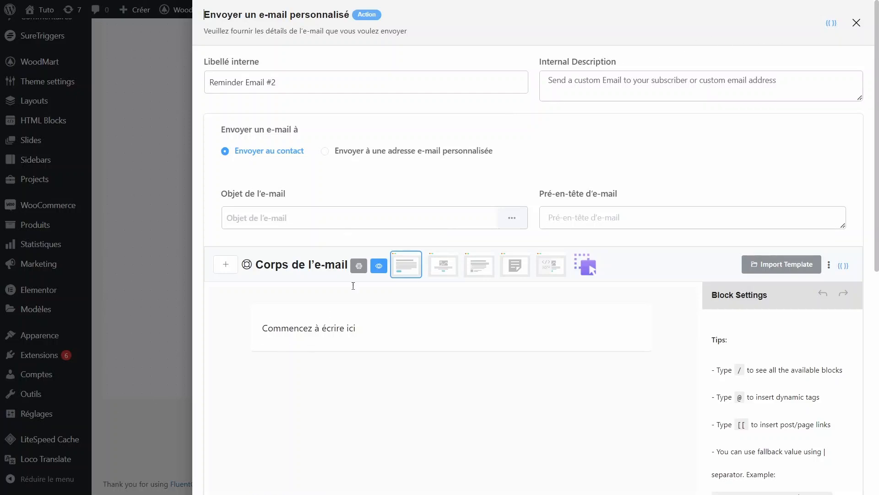
{"action": "left_click", "coordinate": [856, 22]}
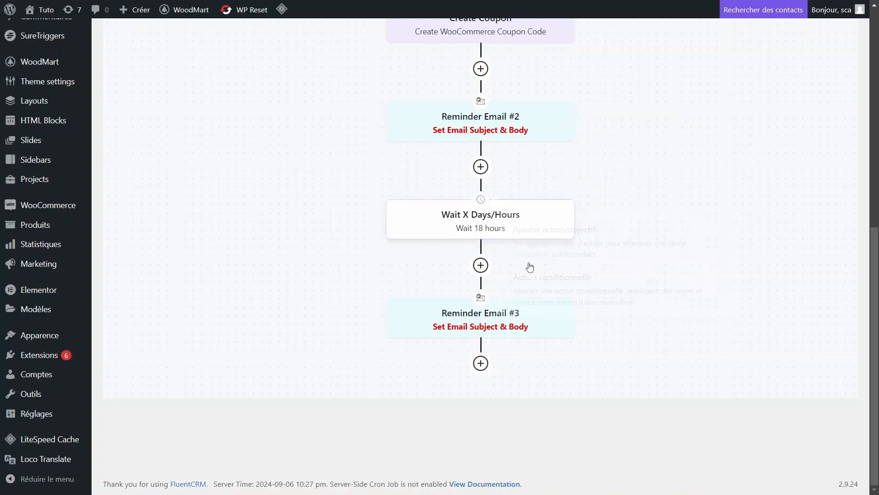
Step: Publish the Abandon Cart Automation funnel and look over its sequence of steps
{"action": "scroll", "coordinate": [783, 320], "scroll_direction": "up", "scroll_amount": 7}
{"action": "scroll", "coordinate": [783, 320], "scroll_direction": "down", "scroll_amount": 7}
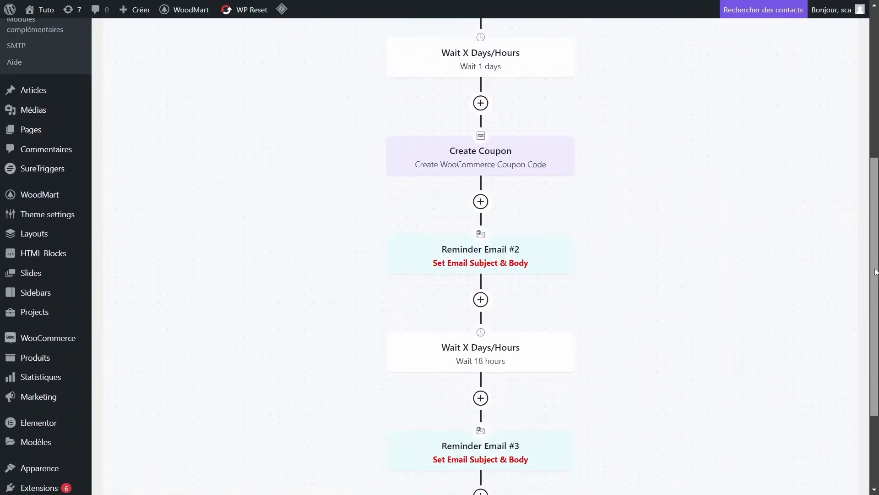
{"action": "scroll", "coordinate": [783, 320], "scroll_direction": "up", "scroll_amount": 7}
{"action": "scroll", "coordinate": [878, 113], "scroll_direction": "up", "scroll_amount": 2}
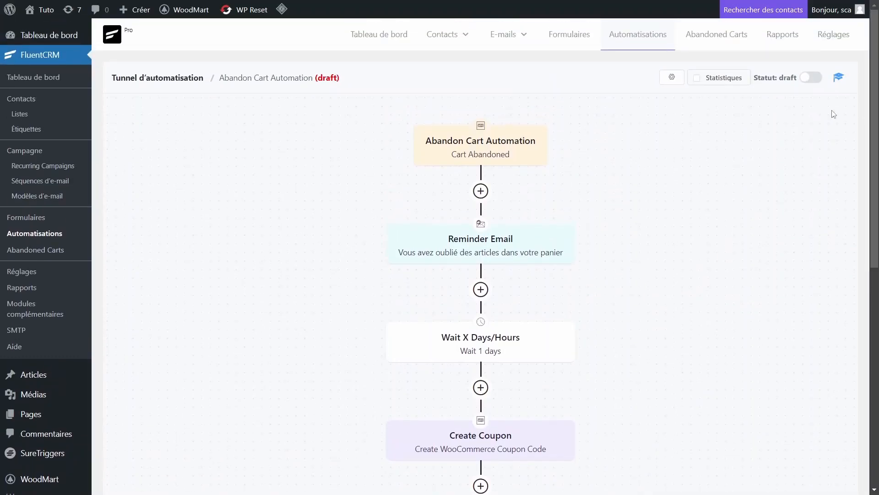
{"action": "left_click", "coordinate": [819, 82]}
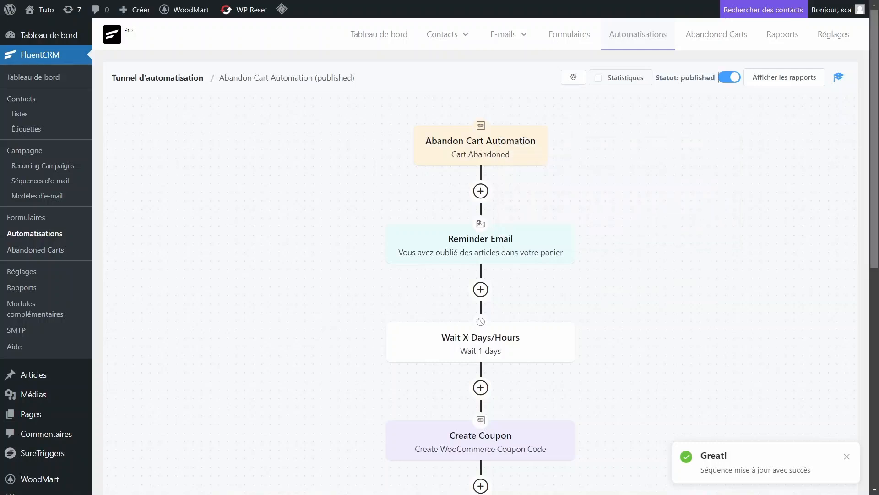
{"action": "scroll", "coordinate": [836, 166], "scroll_direction": "down", "scroll_amount": 9}
{"action": "scroll", "coordinate": [836, 166], "scroll_direction": "up", "scroll_amount": 9}
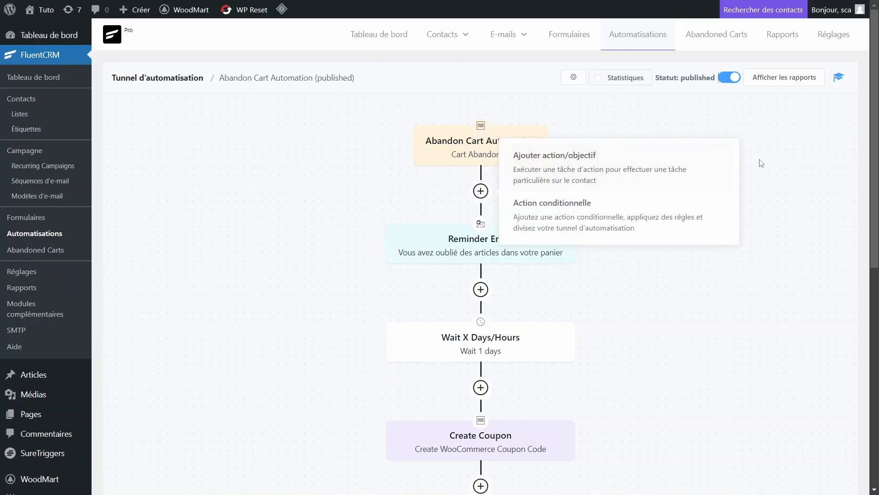
Step: Switch the Abandon Cart Automation's status back to draft, then set it to published again
{"action": "left_click_drag", "start_coordinate": [666, 79], "coordinate": [706, 78]}
{"action": "left_click", "coordinate": [728, 81]}
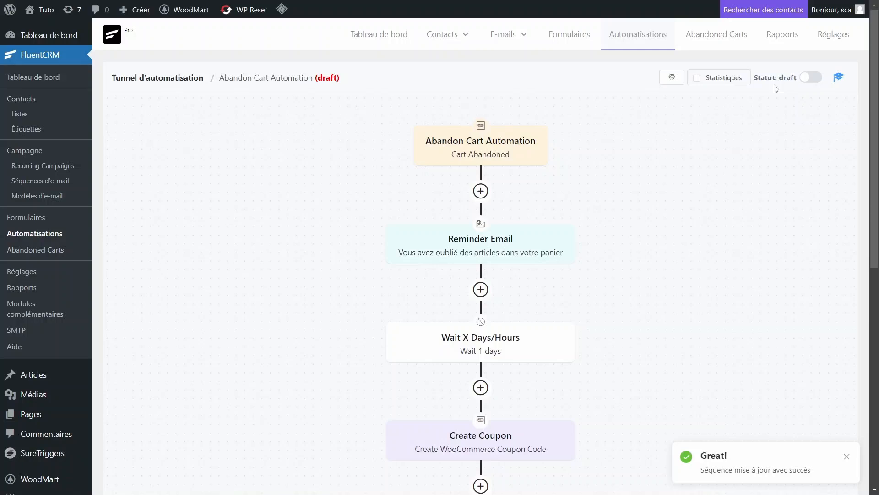
{"action": "left_click", "coordinate": [810, 78]}
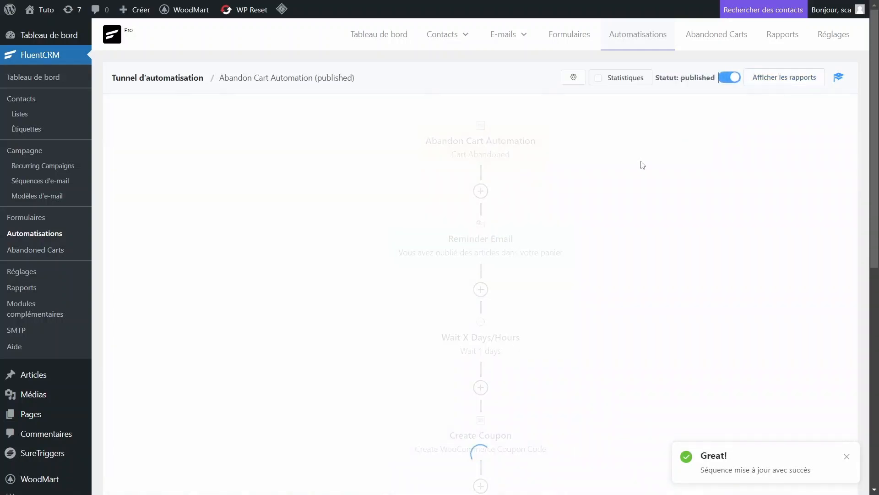
{"action": "left_click_drag", "start_coordinate": [873, 157], "coordinate": [877, 121]}
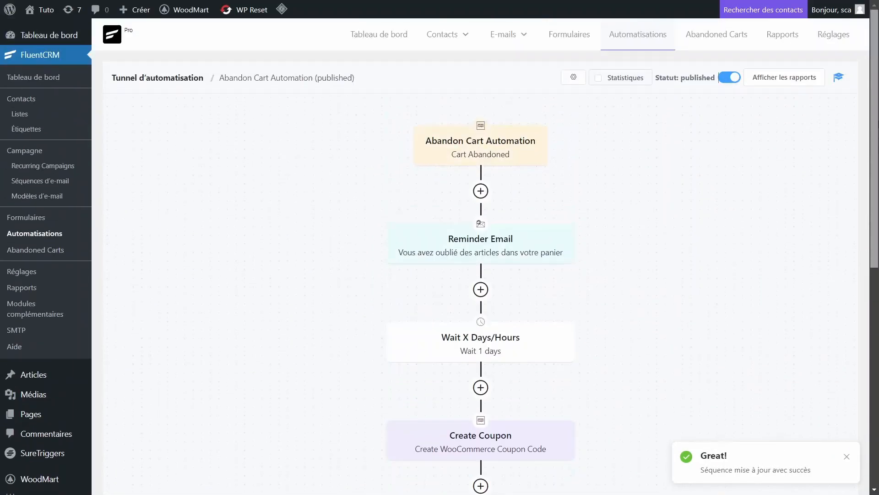